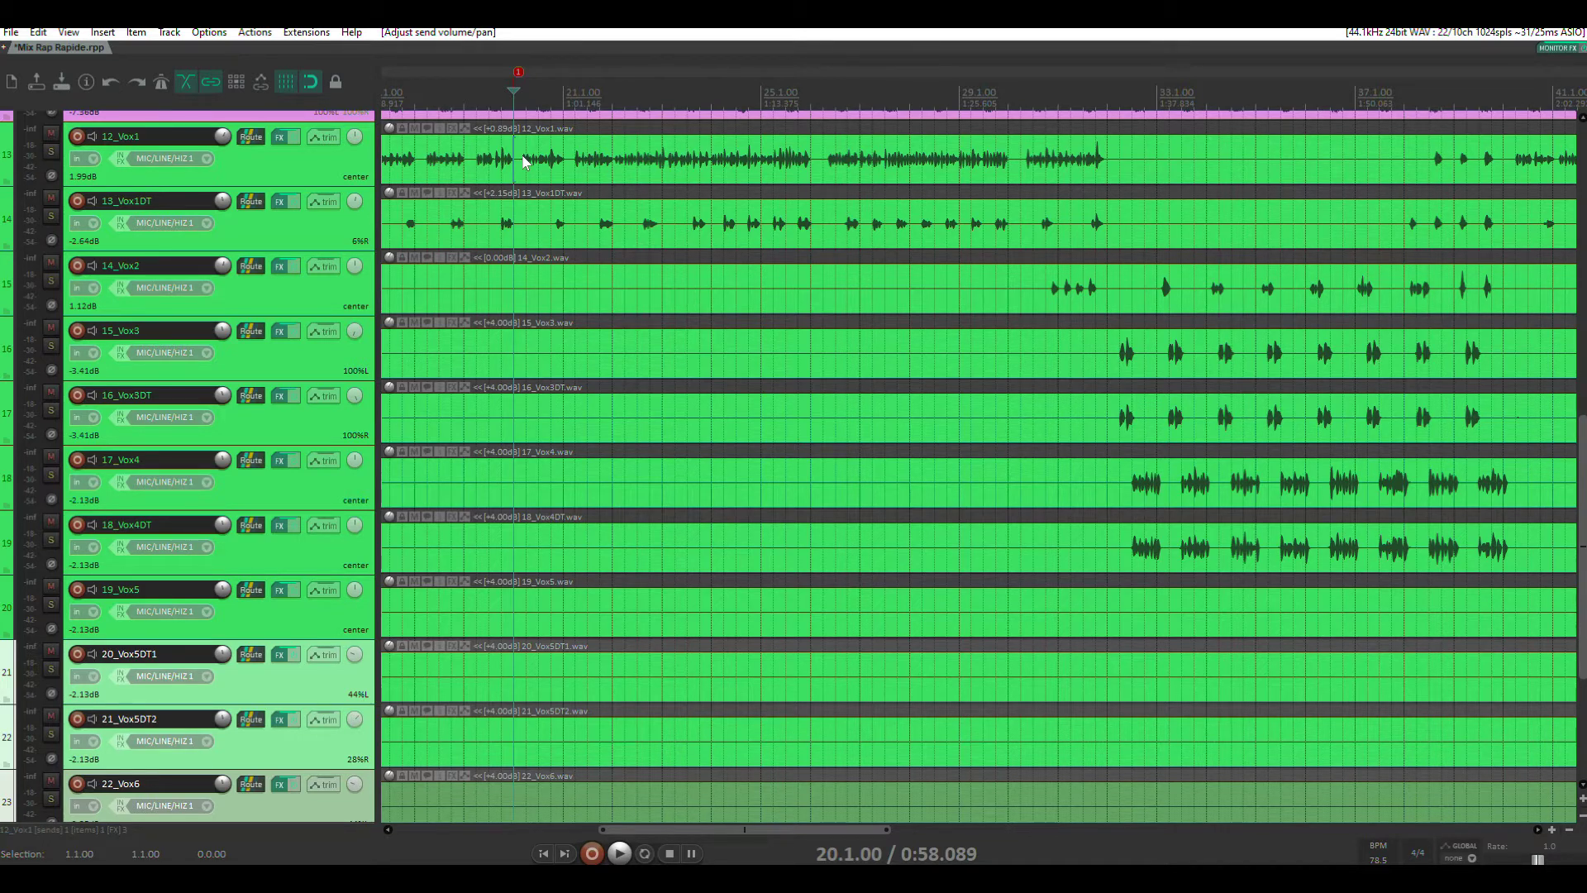
Step: Review the project's tracks and play the full mix from 20.1.00
scroll(523, 160, up, 10)
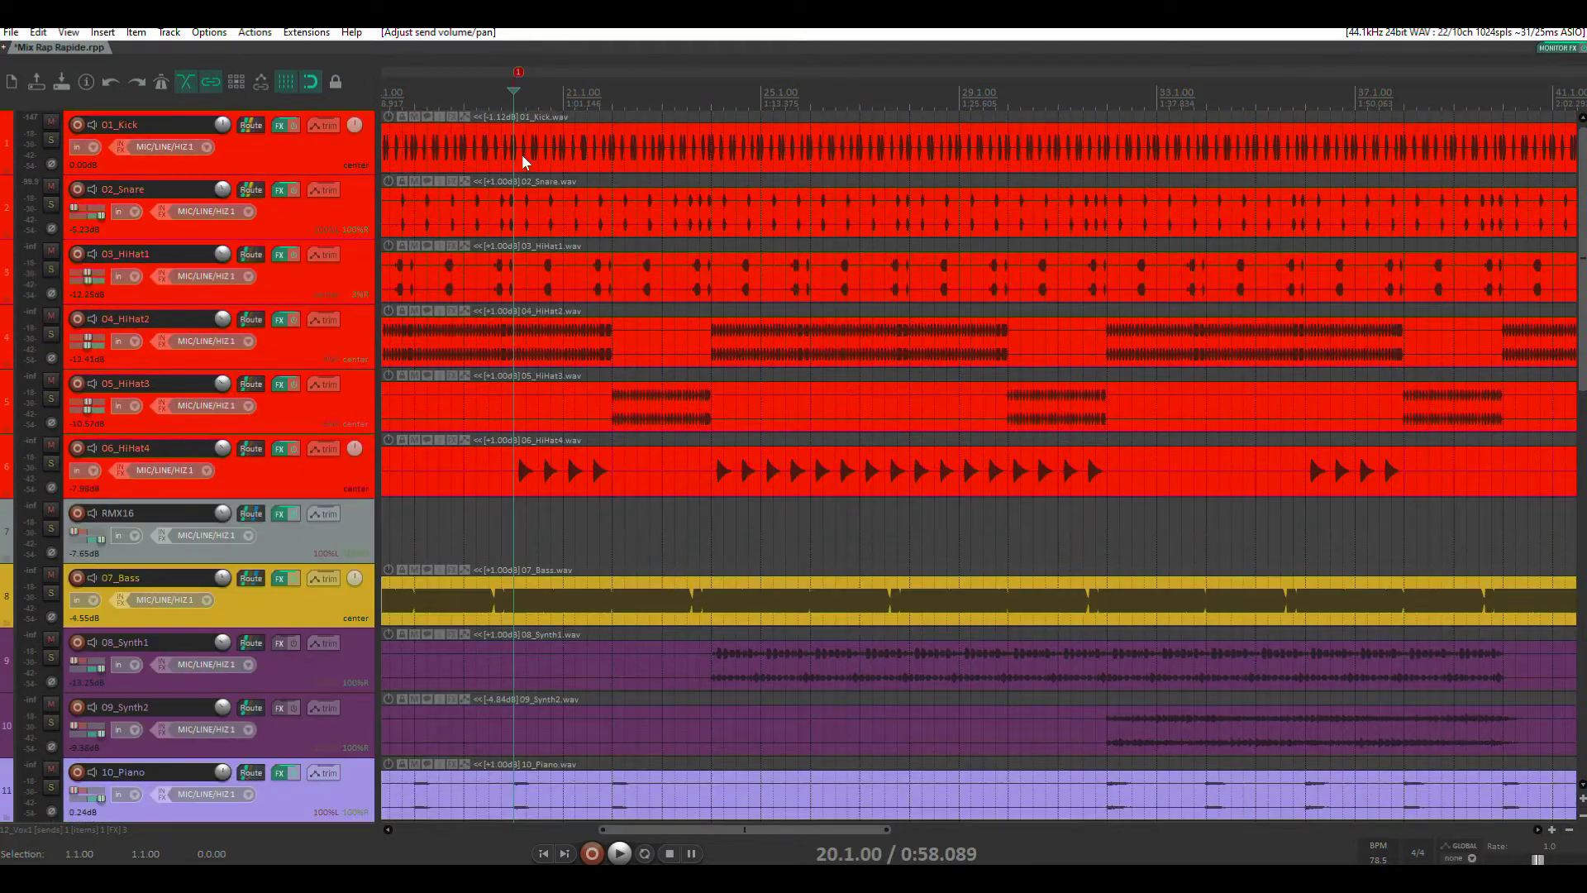
scroll(522, 160, down, 10)
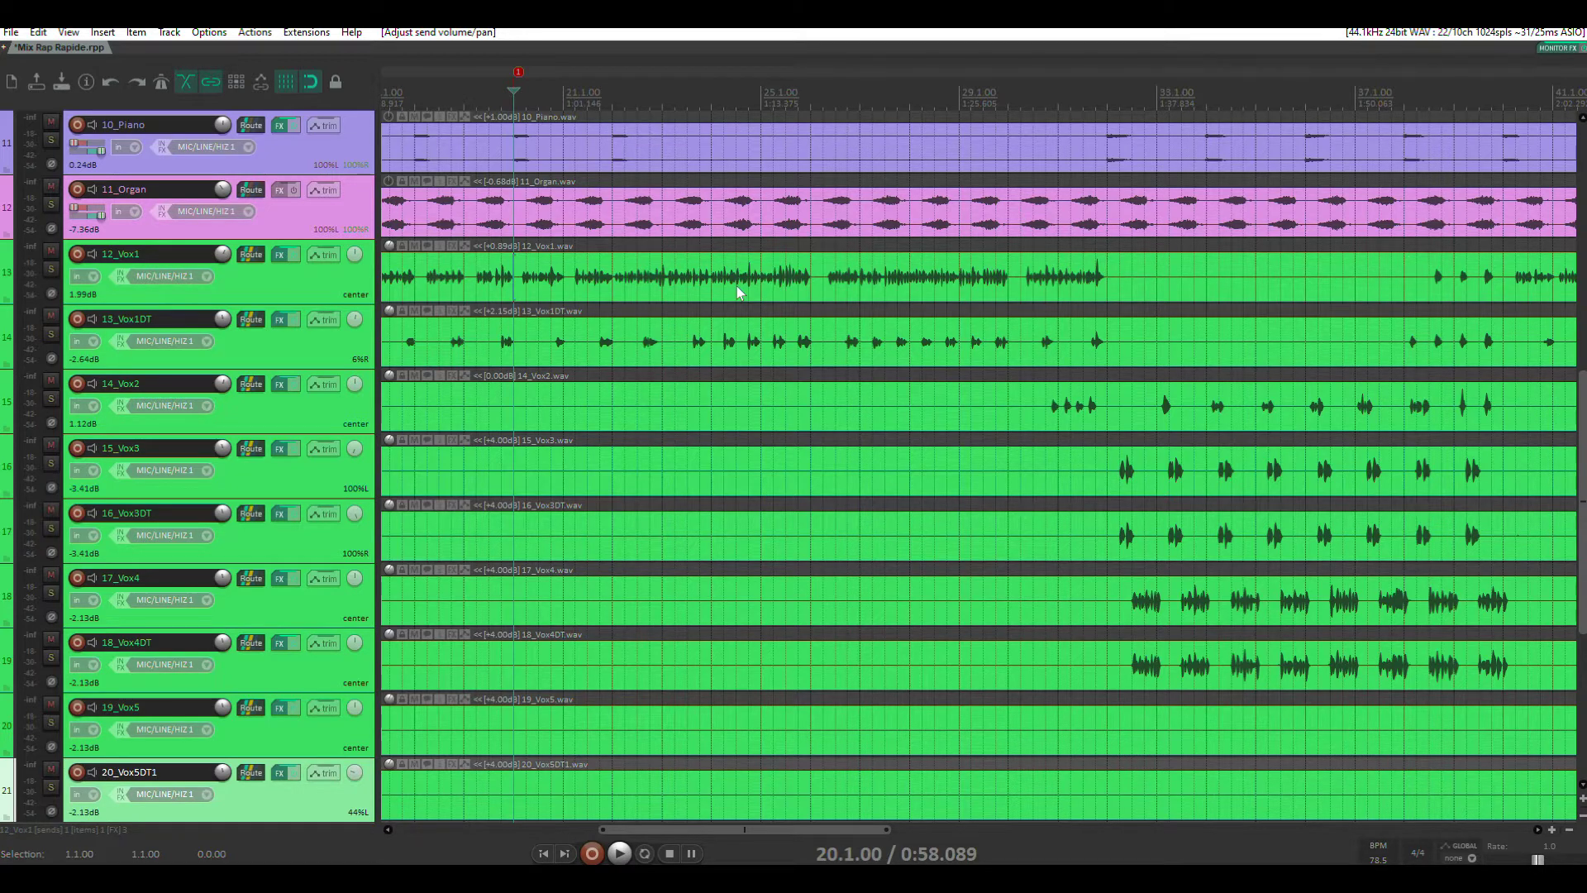
key(space)
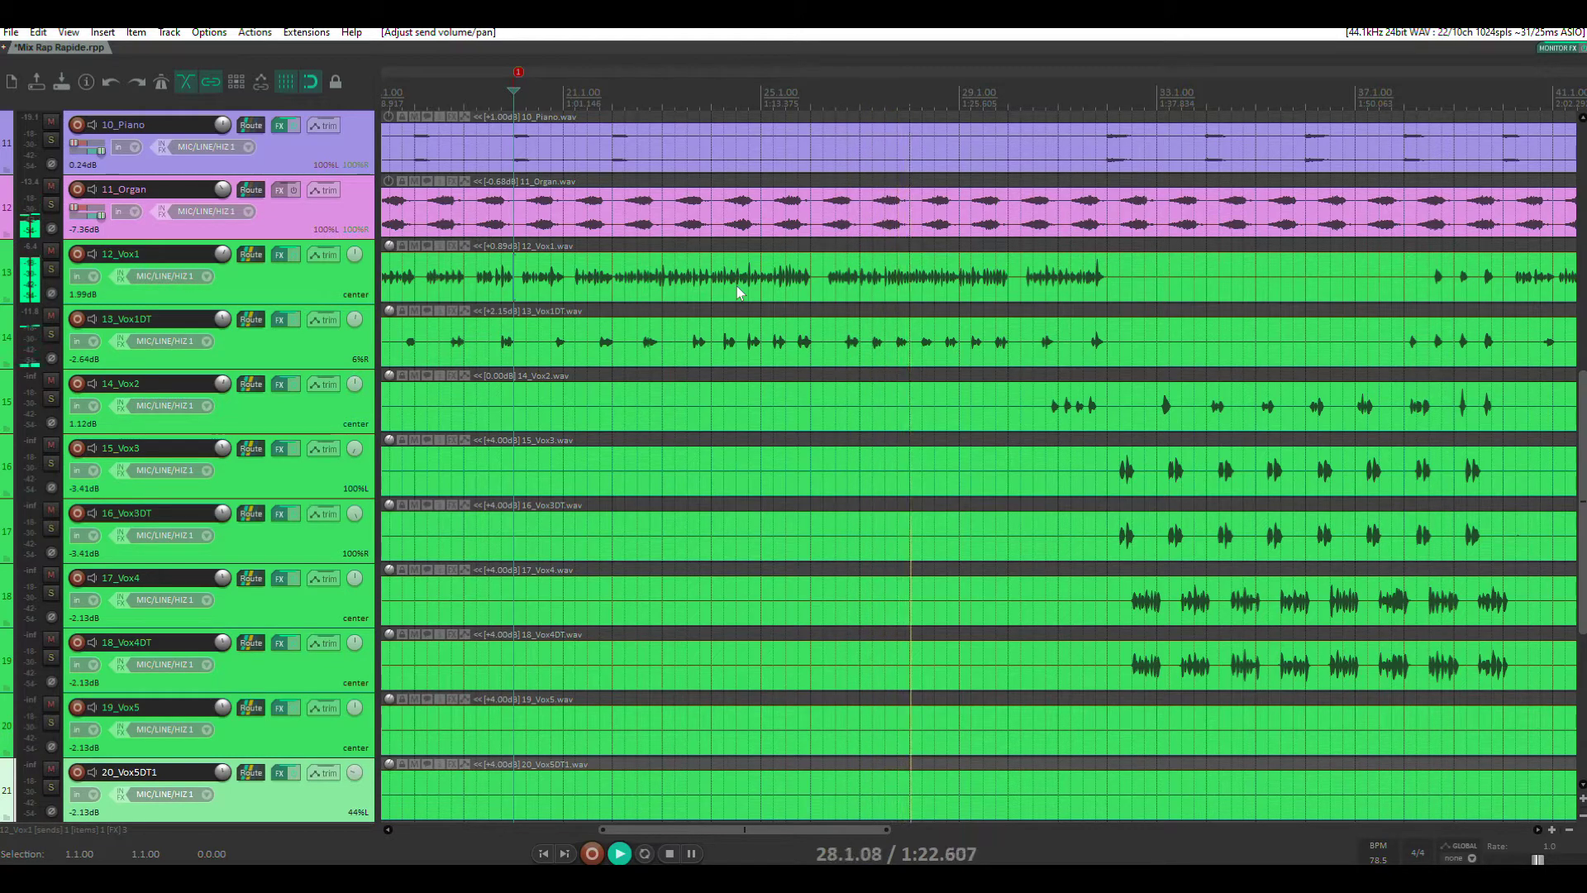
key(space)
Step: Solo the 08_Synth1 track, listen to it from 23.4.00 where its part enters, and unsolo it
scroll(762, 344, up, 3)
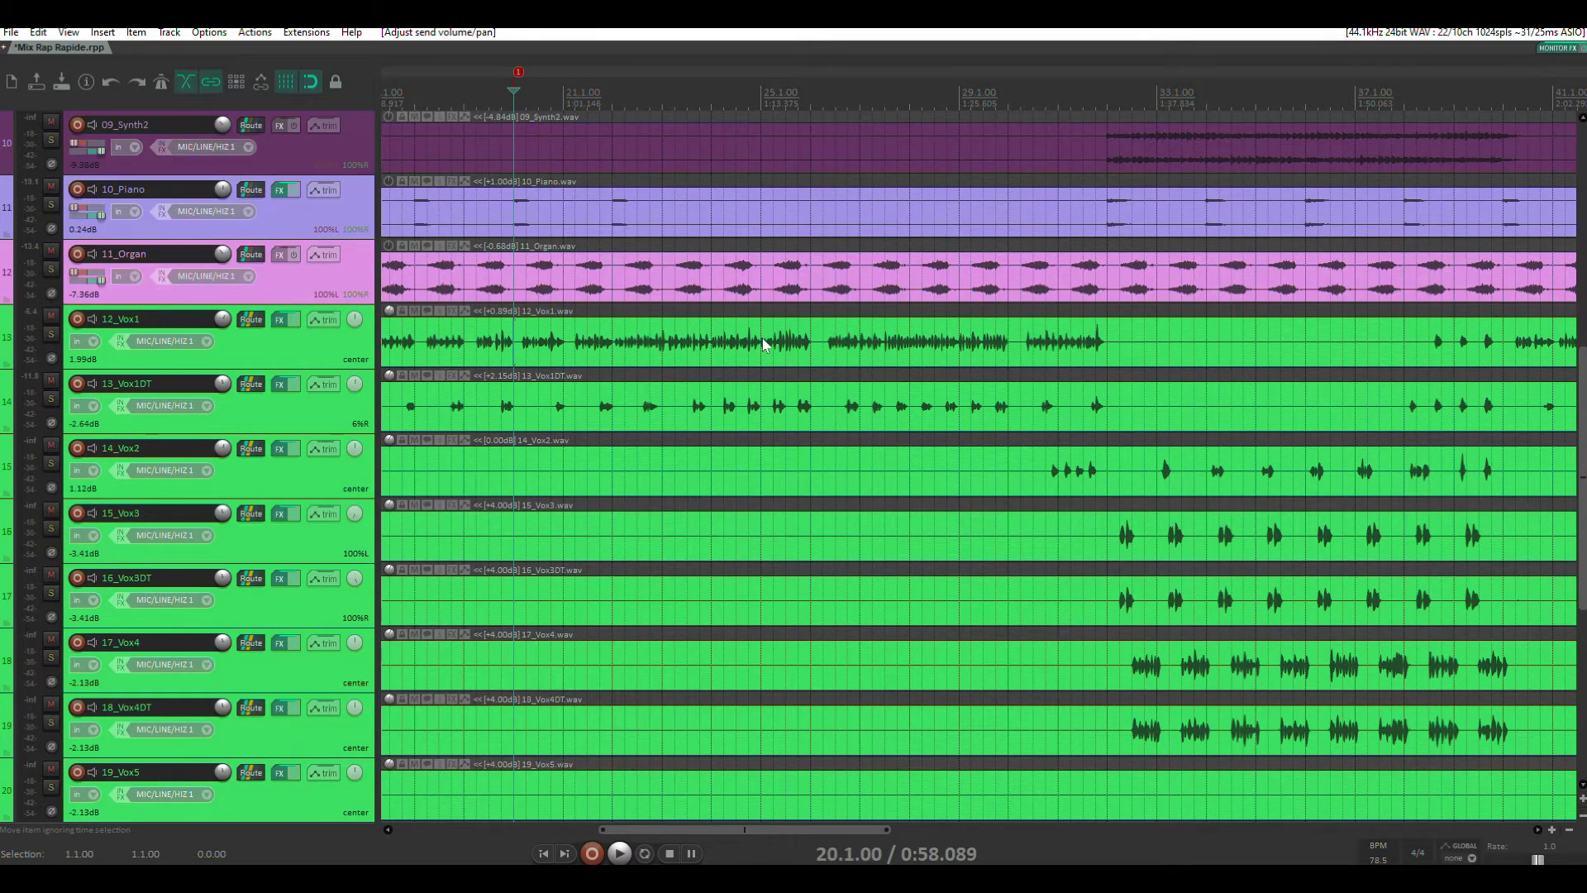
scroll(762, 344, down, 1)
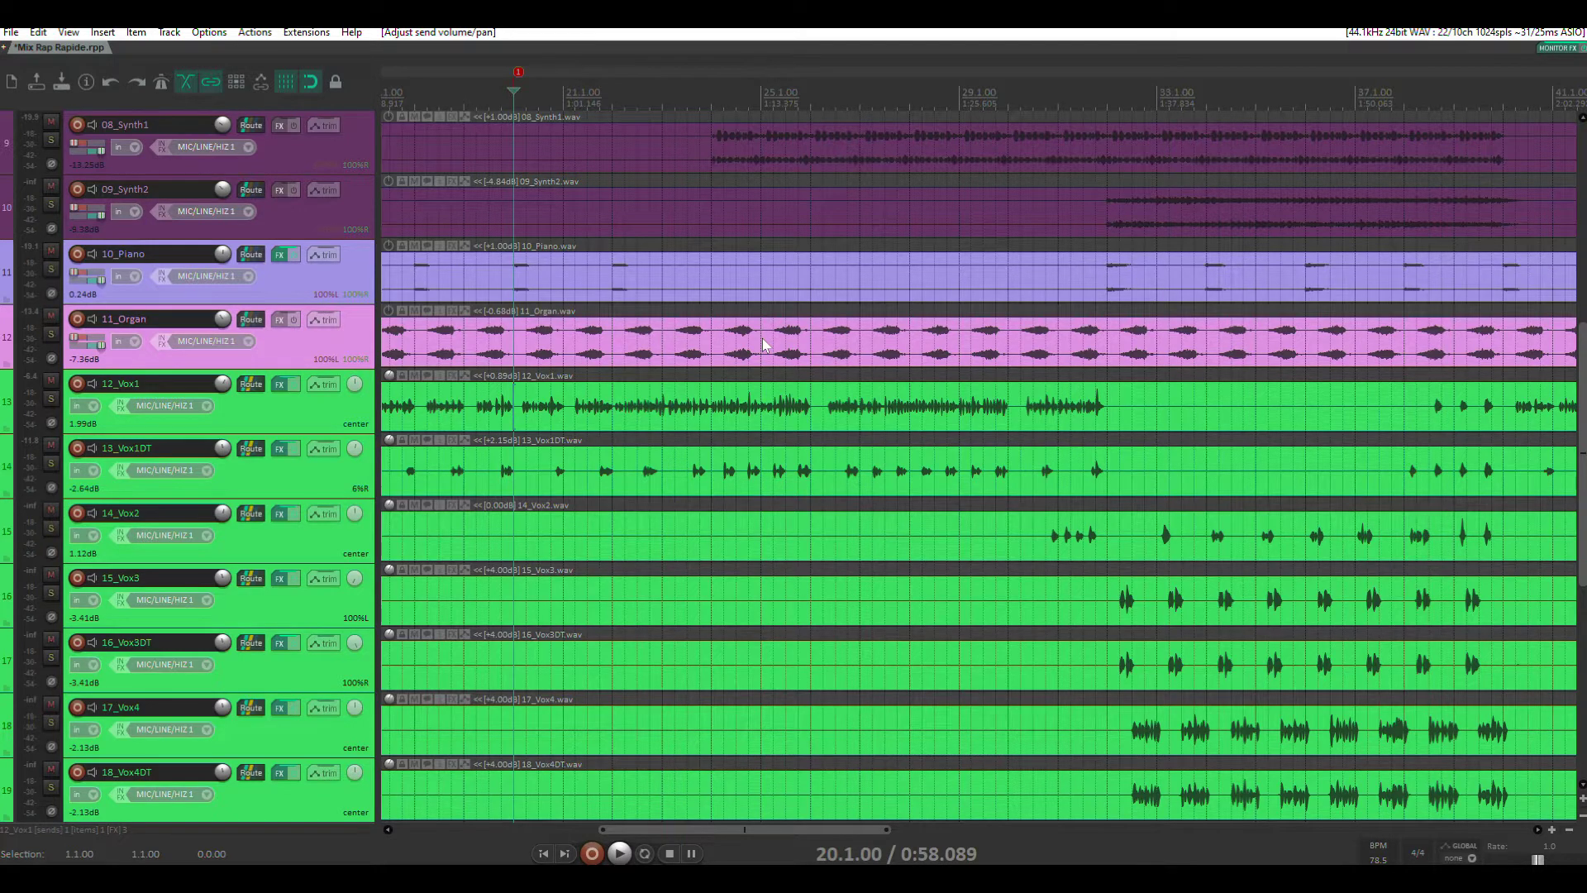
scroll(764, 345, up, 1)
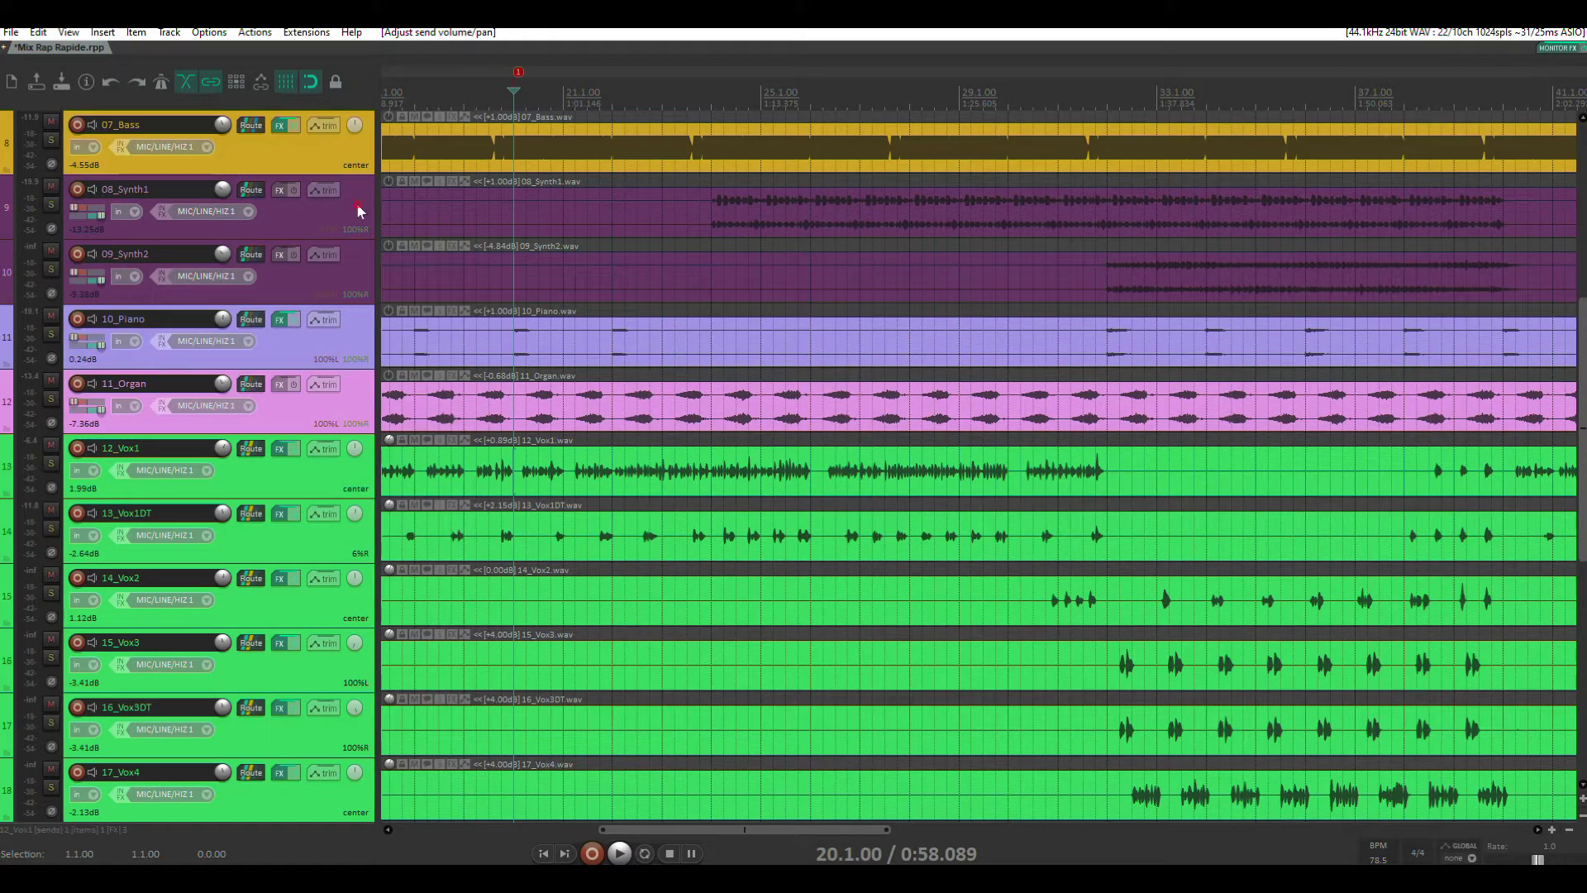
click(277, 211)
click(50, 204)
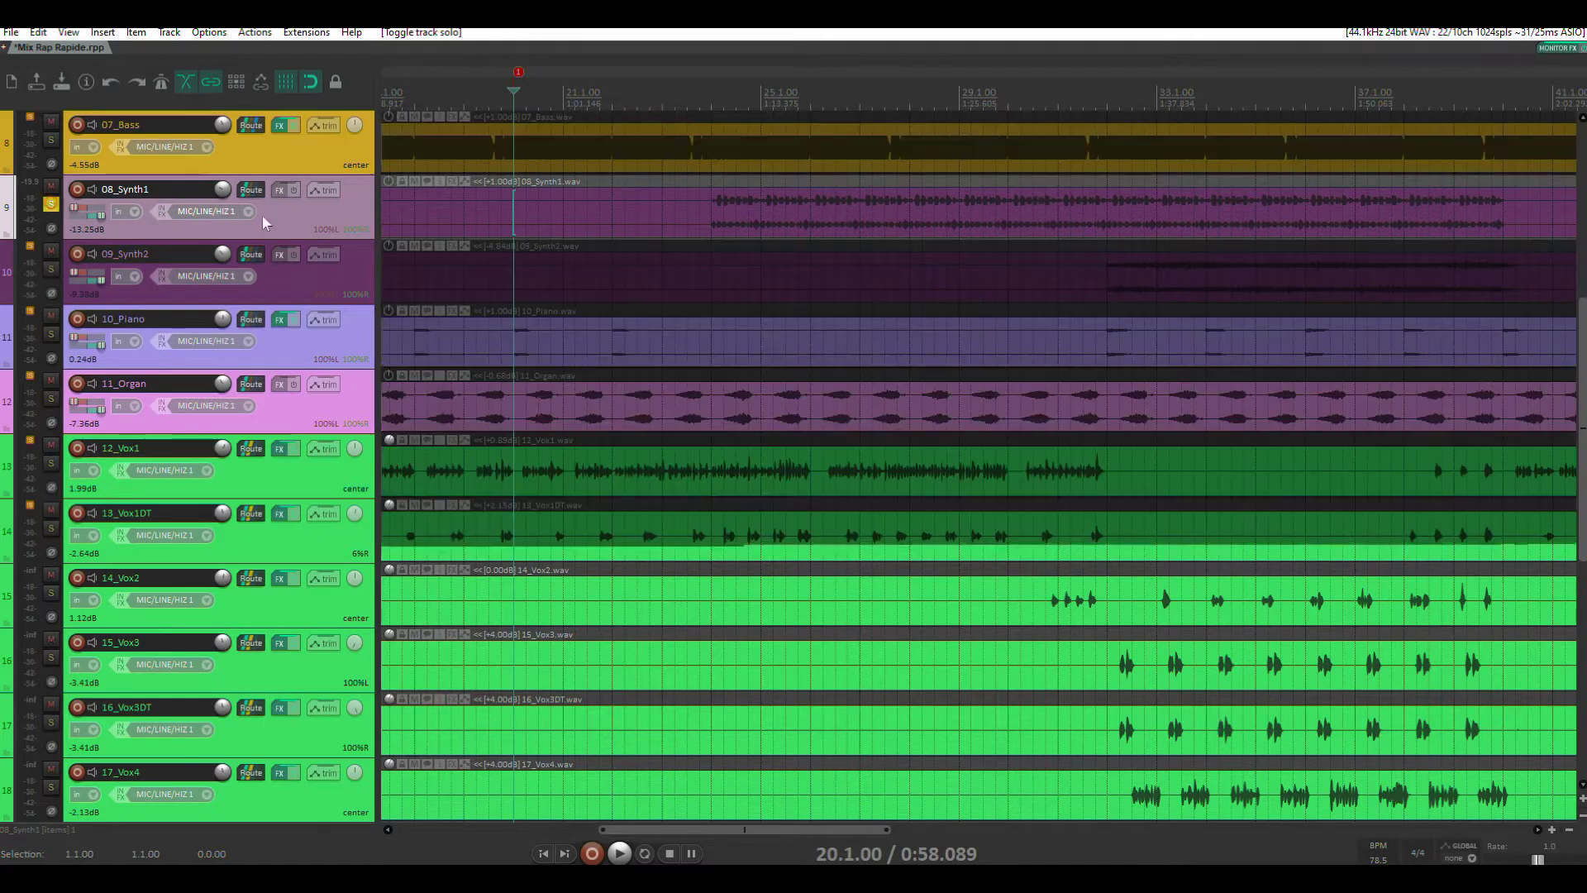
click(699, 88)
key(space)
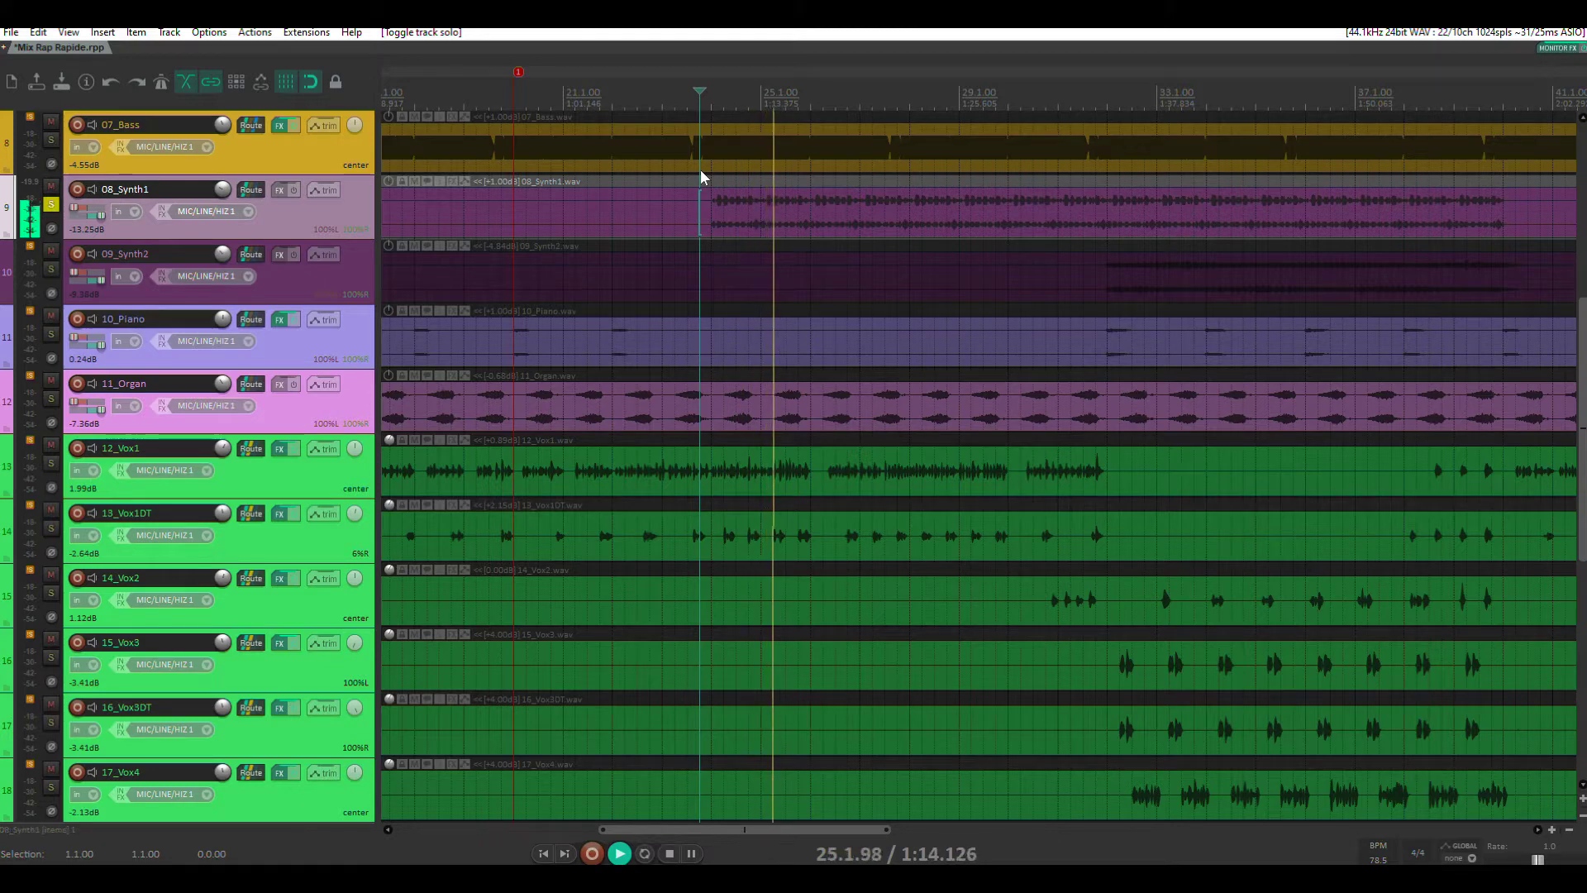
scroll(841, 214, down, 2)
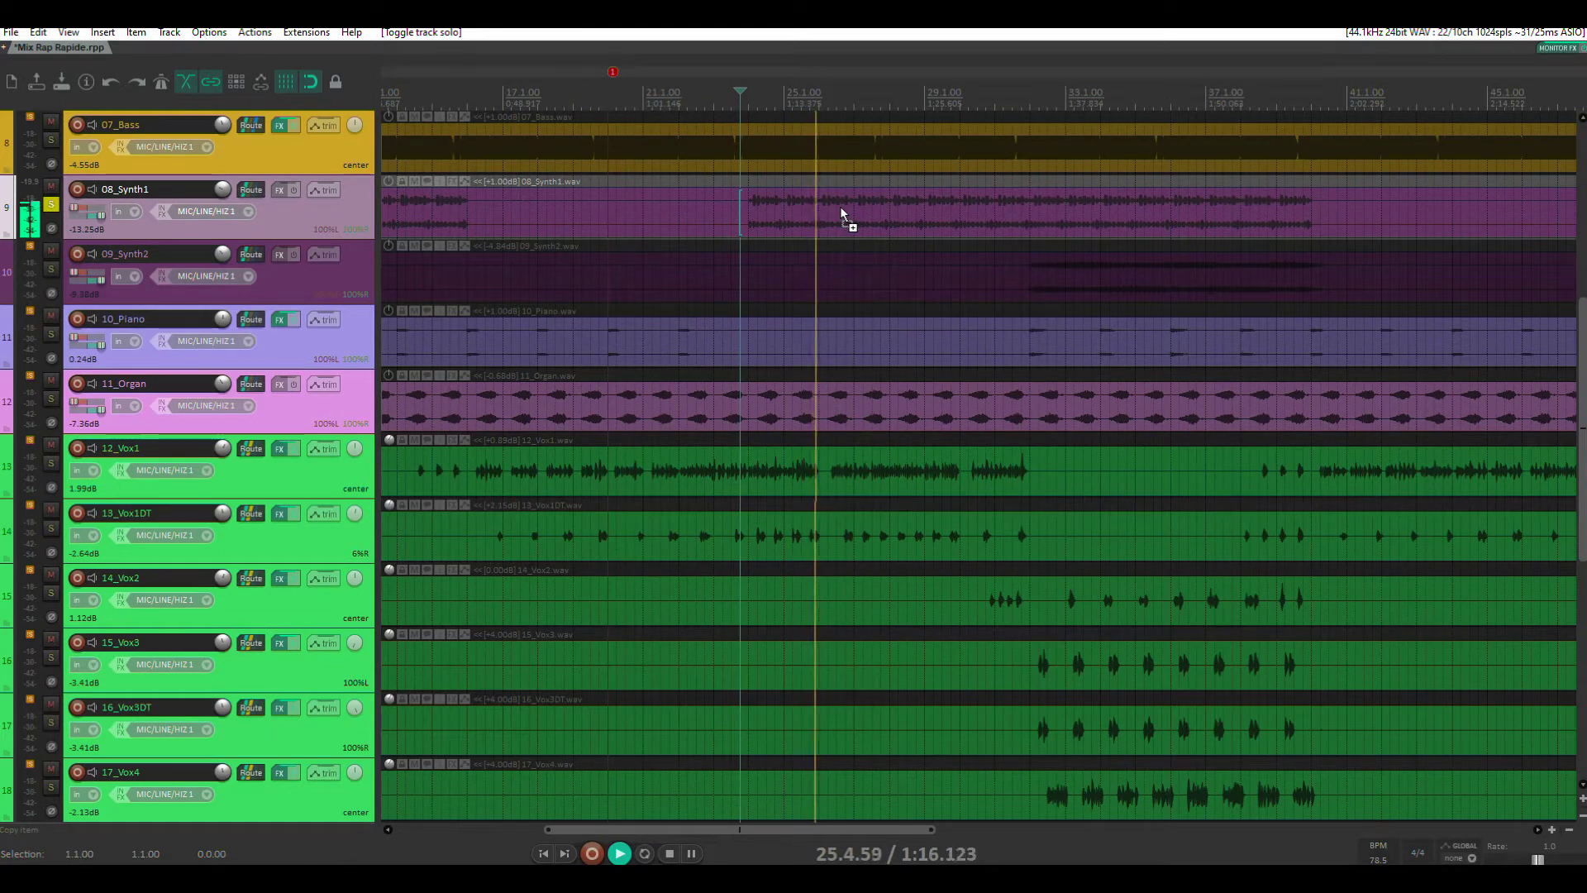
key(space)
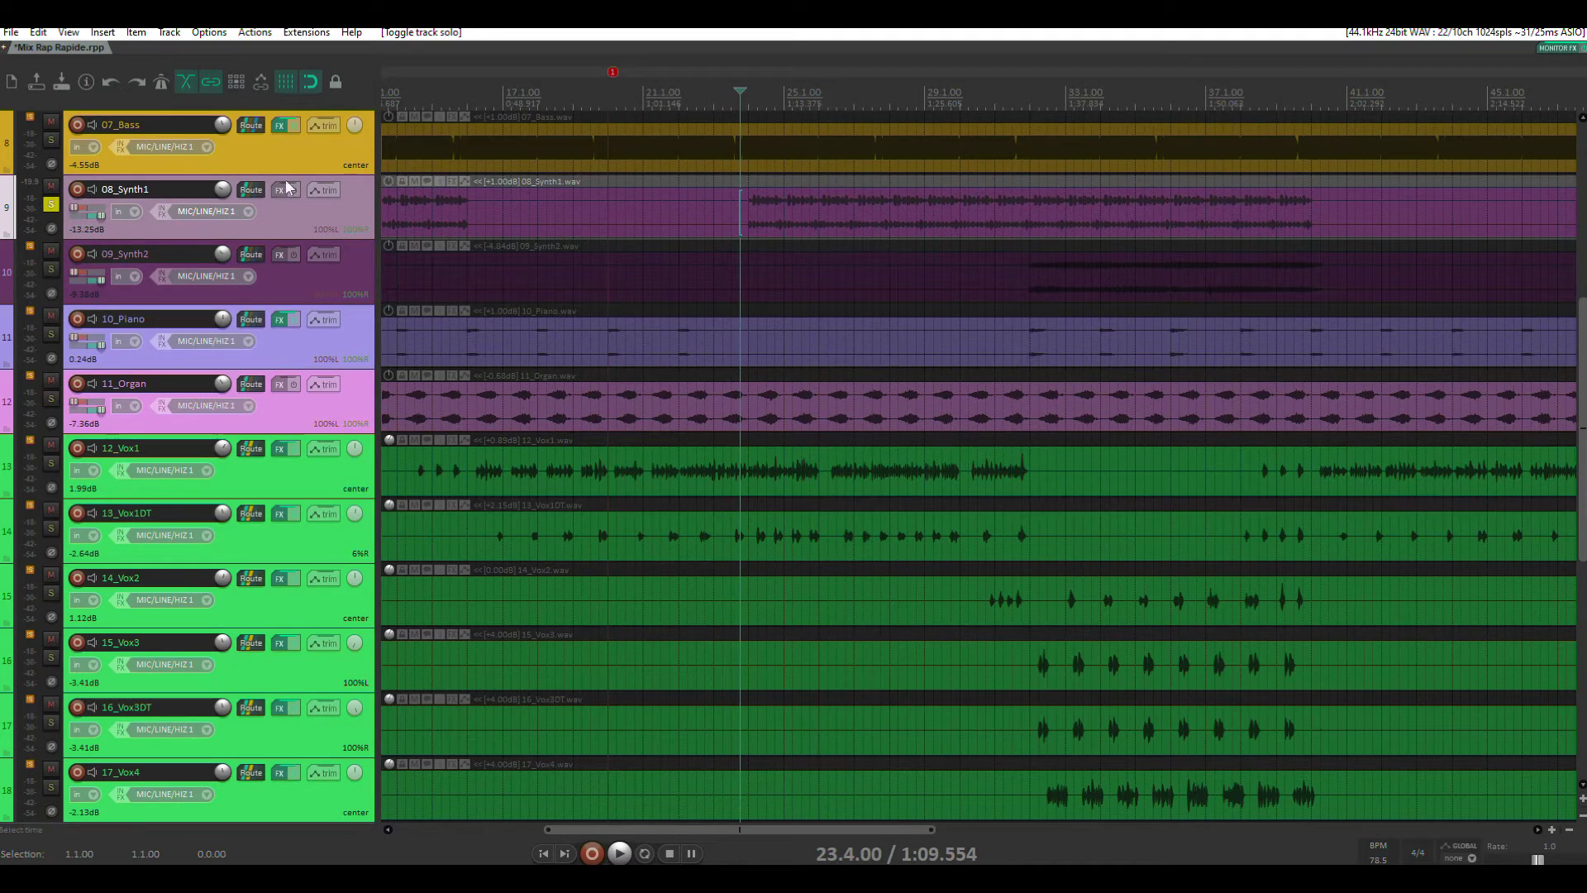
click(51, 204)
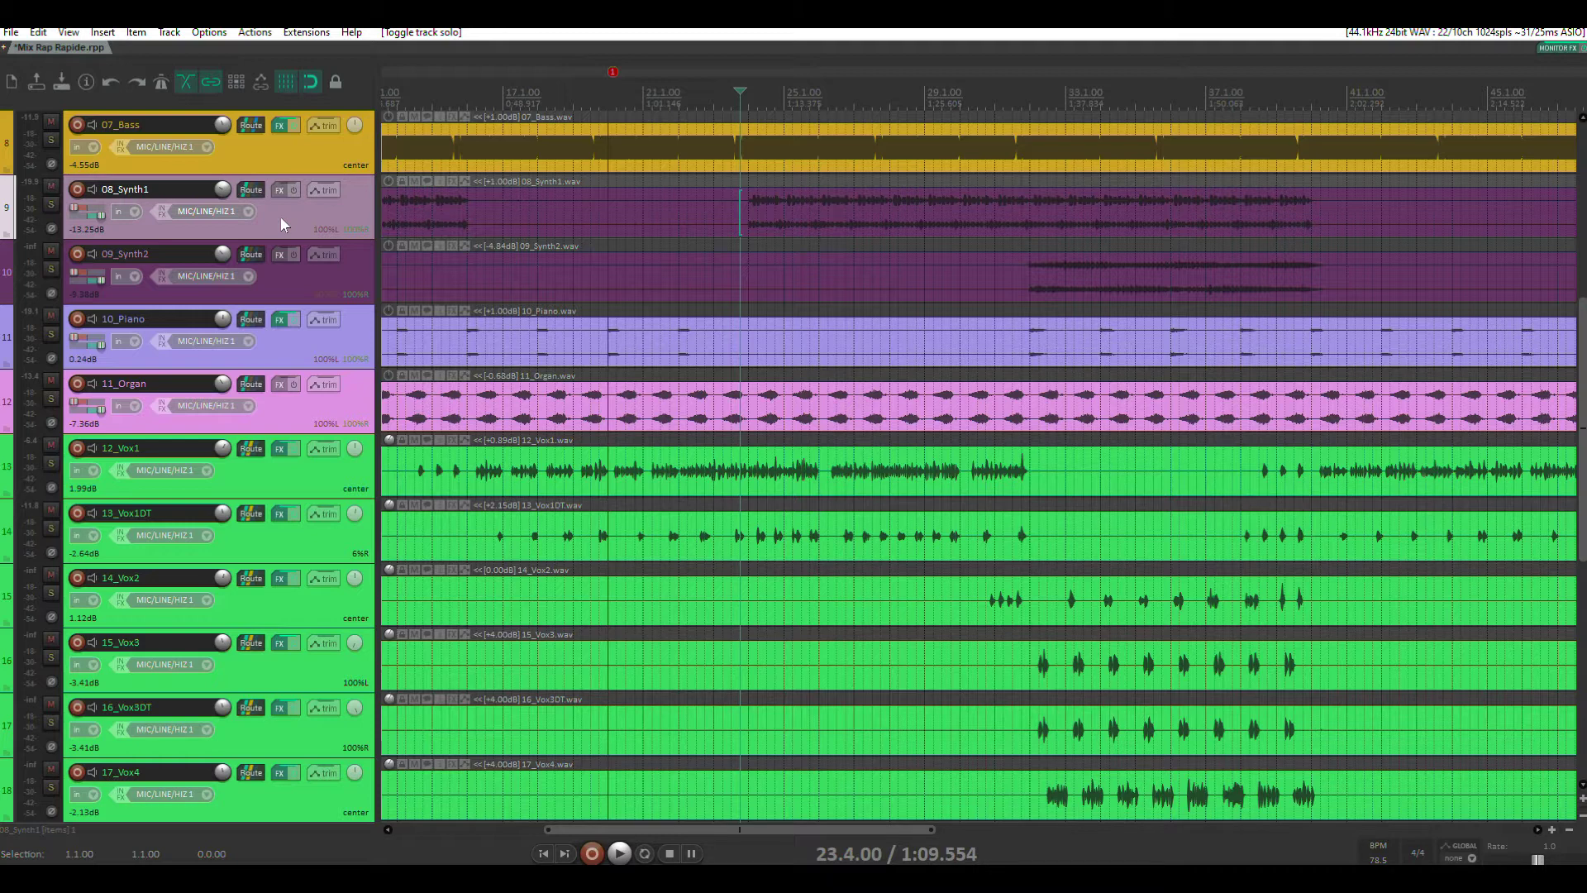
Step: Show the mixer and play the full mix from 23.4.00 to judge the 08_Synth1 level
key(ctrl+m)
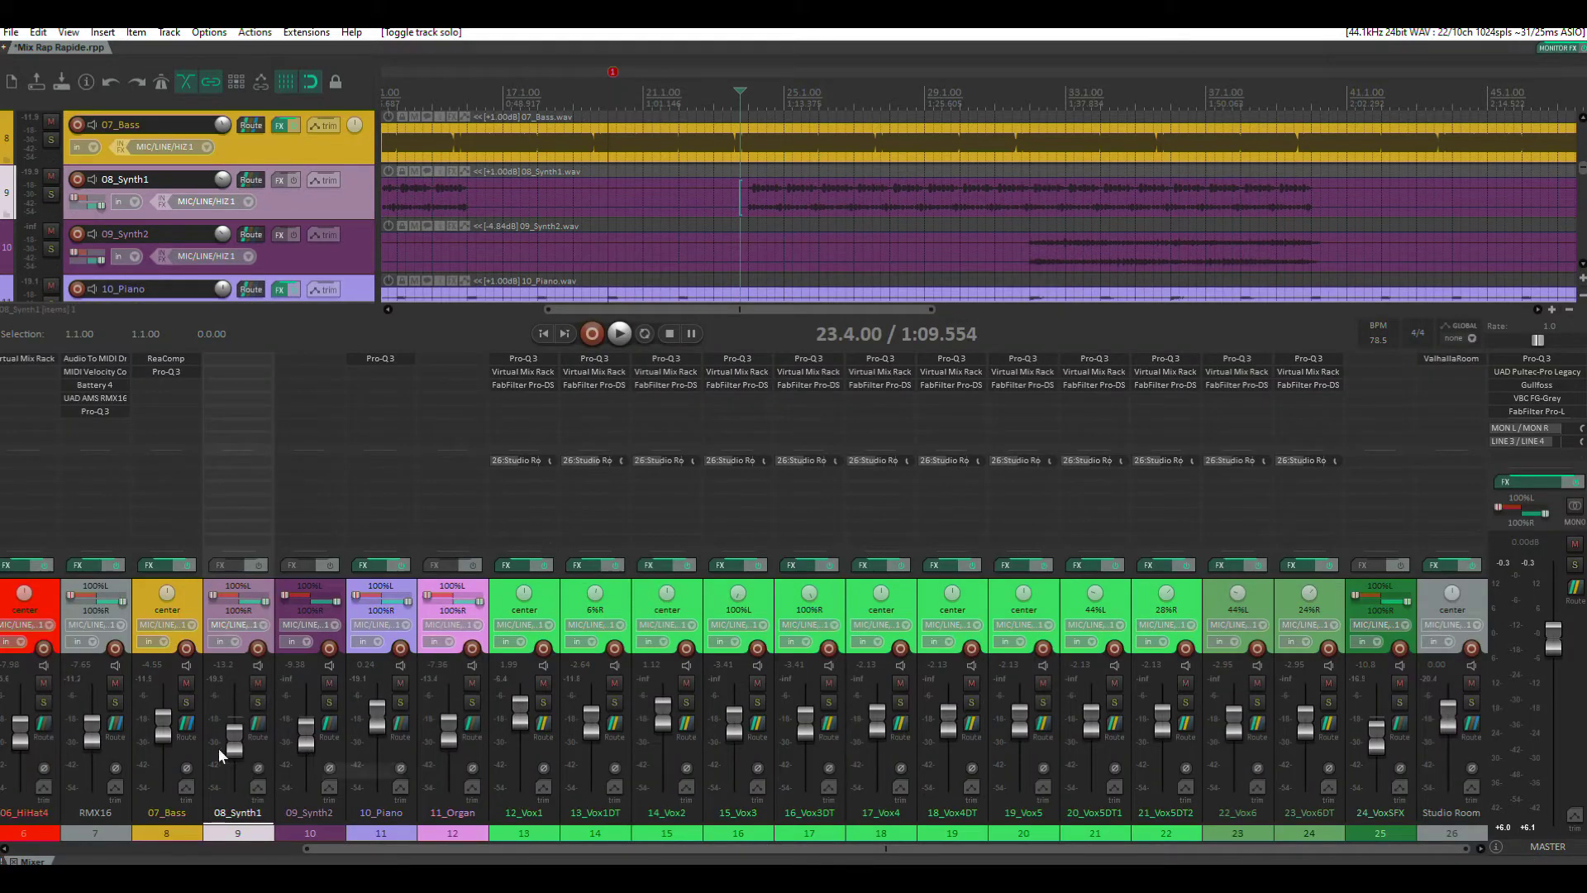
mouse_move(235, 744)
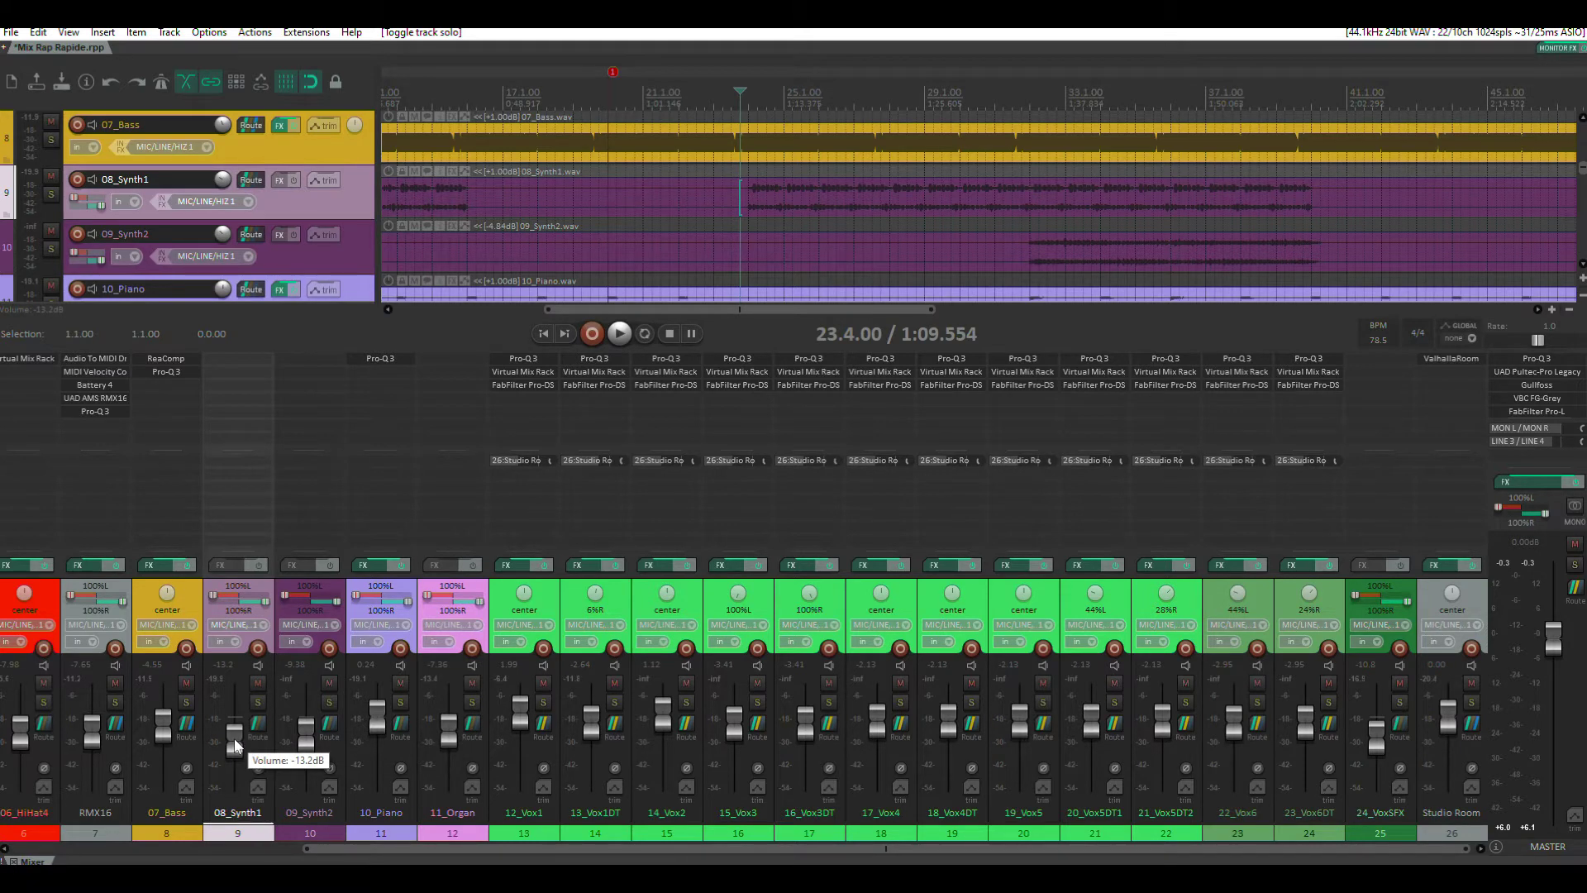
key(space)
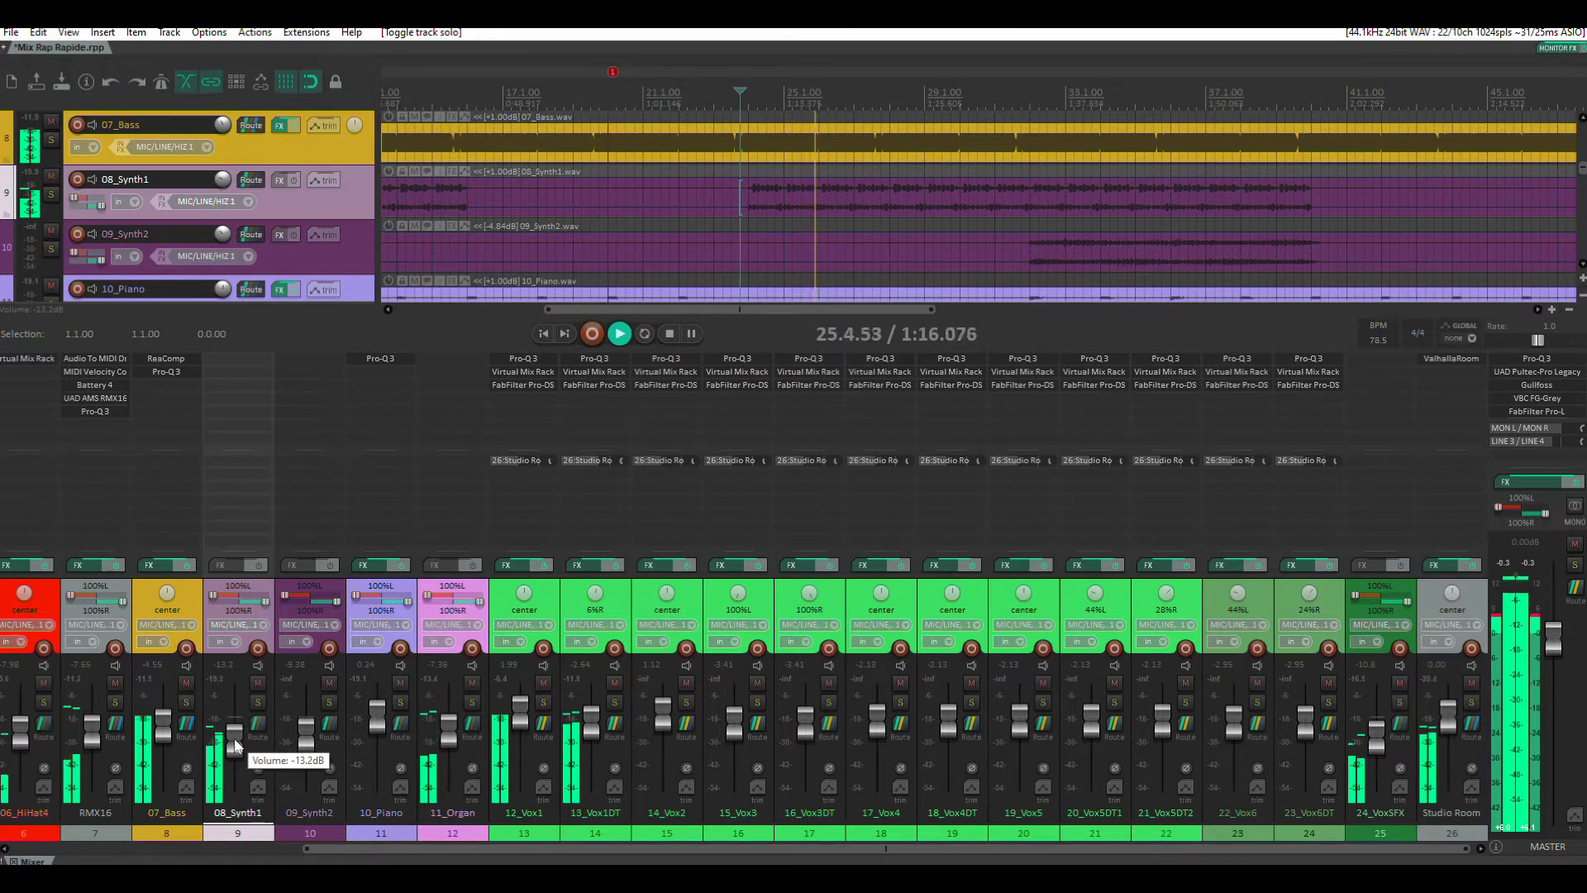
key(space)
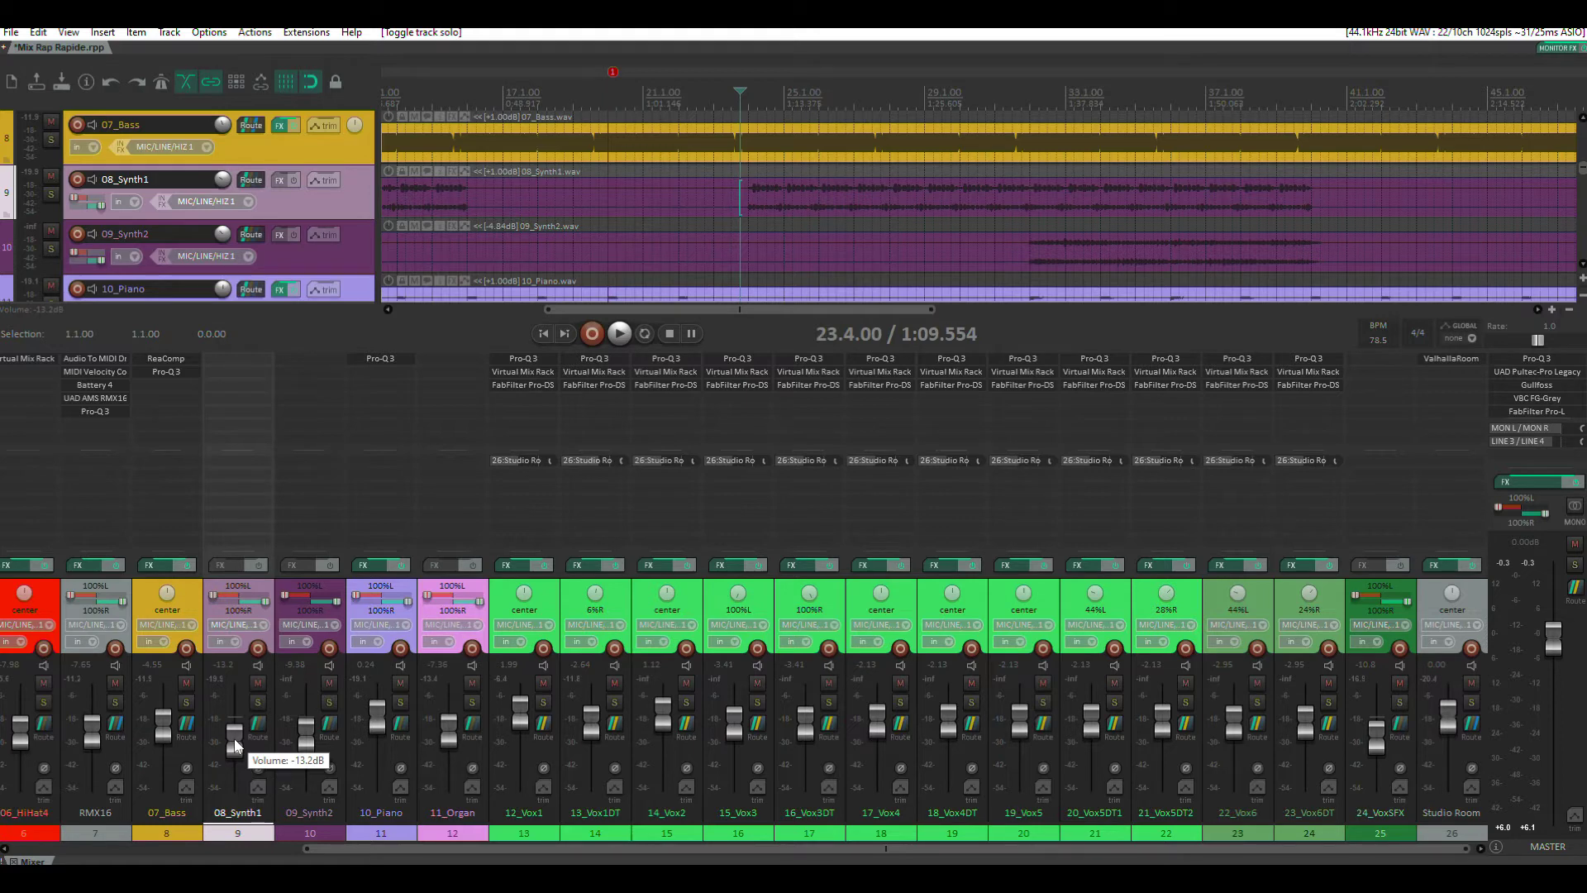
Step: Raise the 08_Synth1 volume to -5.68 dB and listen to it in the mix
drag(235, 737, 235, 726)
key(space)
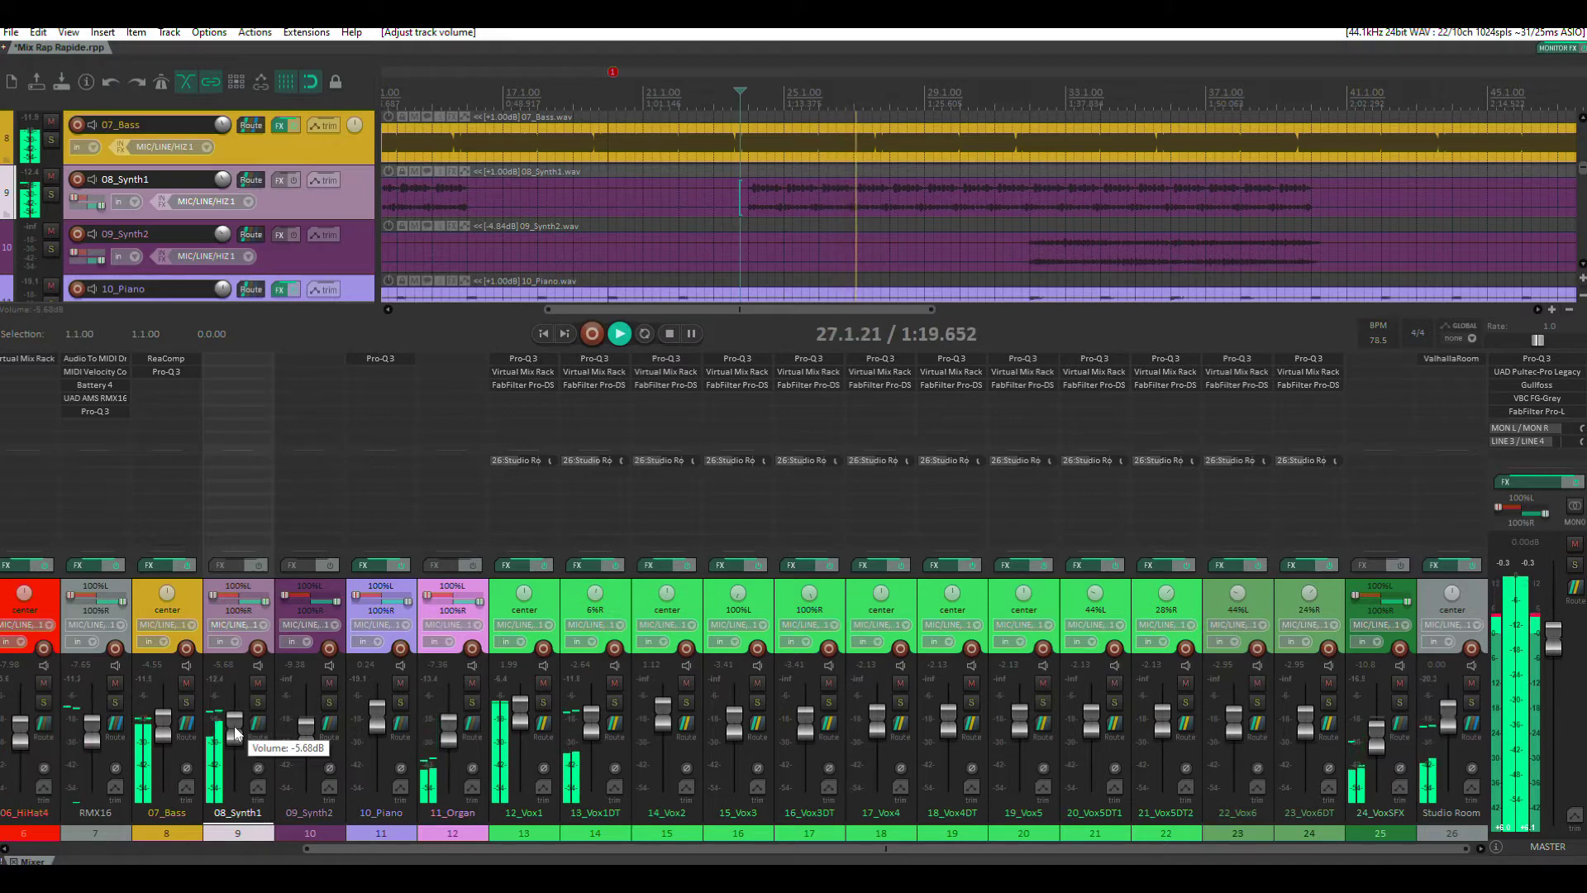
key(space)
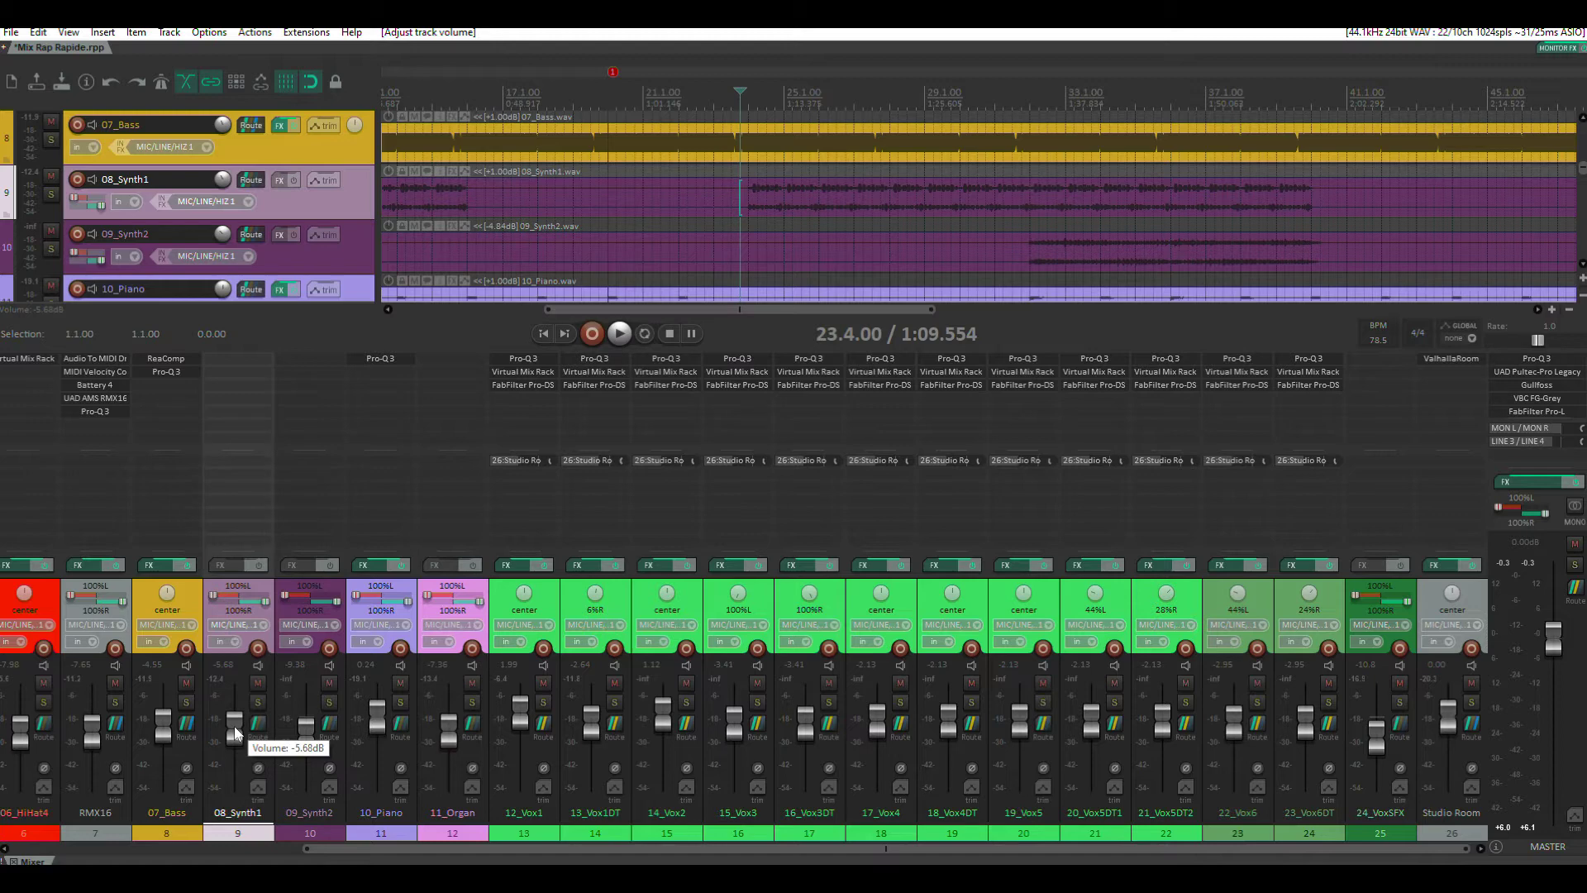
Step: Listen briefly to 08_Synth1 in solo at its raised level, and unsolo it
click(257, 702)
key(space)
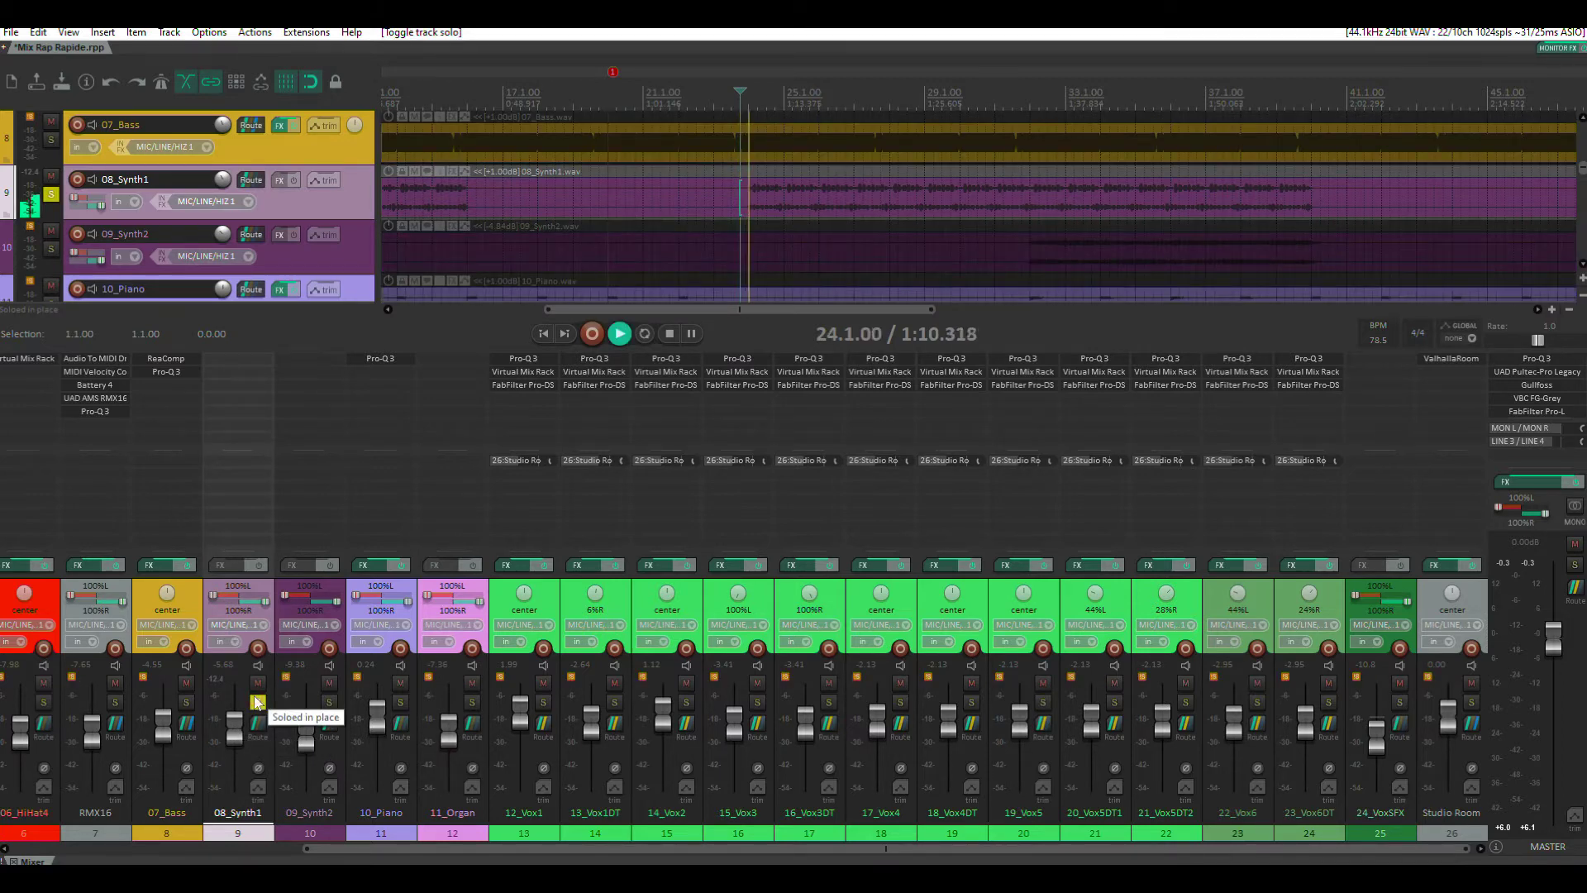
key(space)
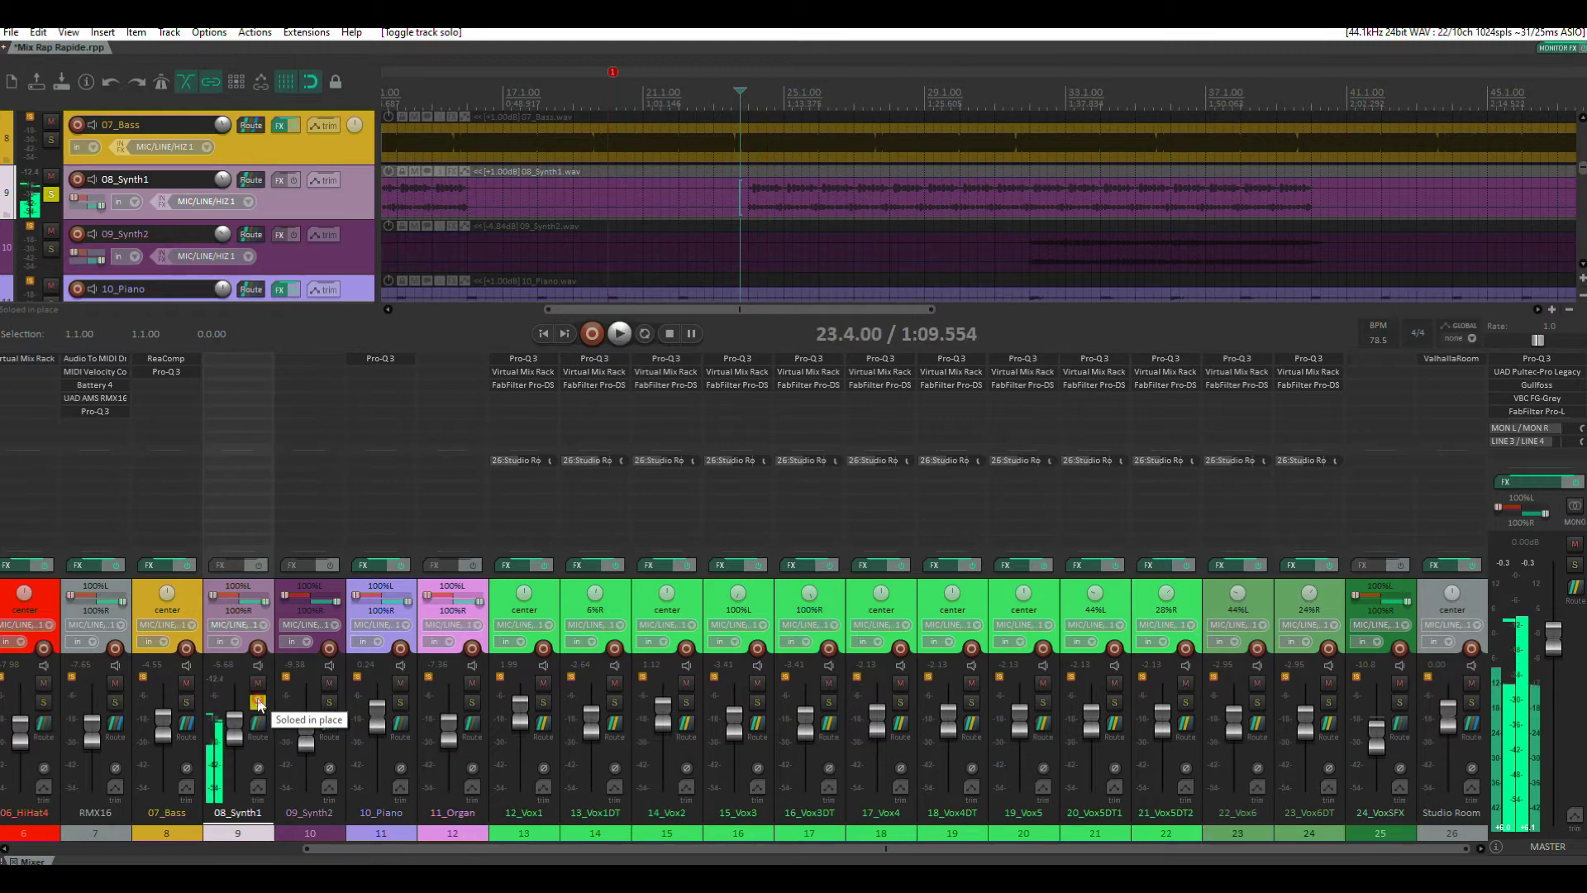
click(257, 701)
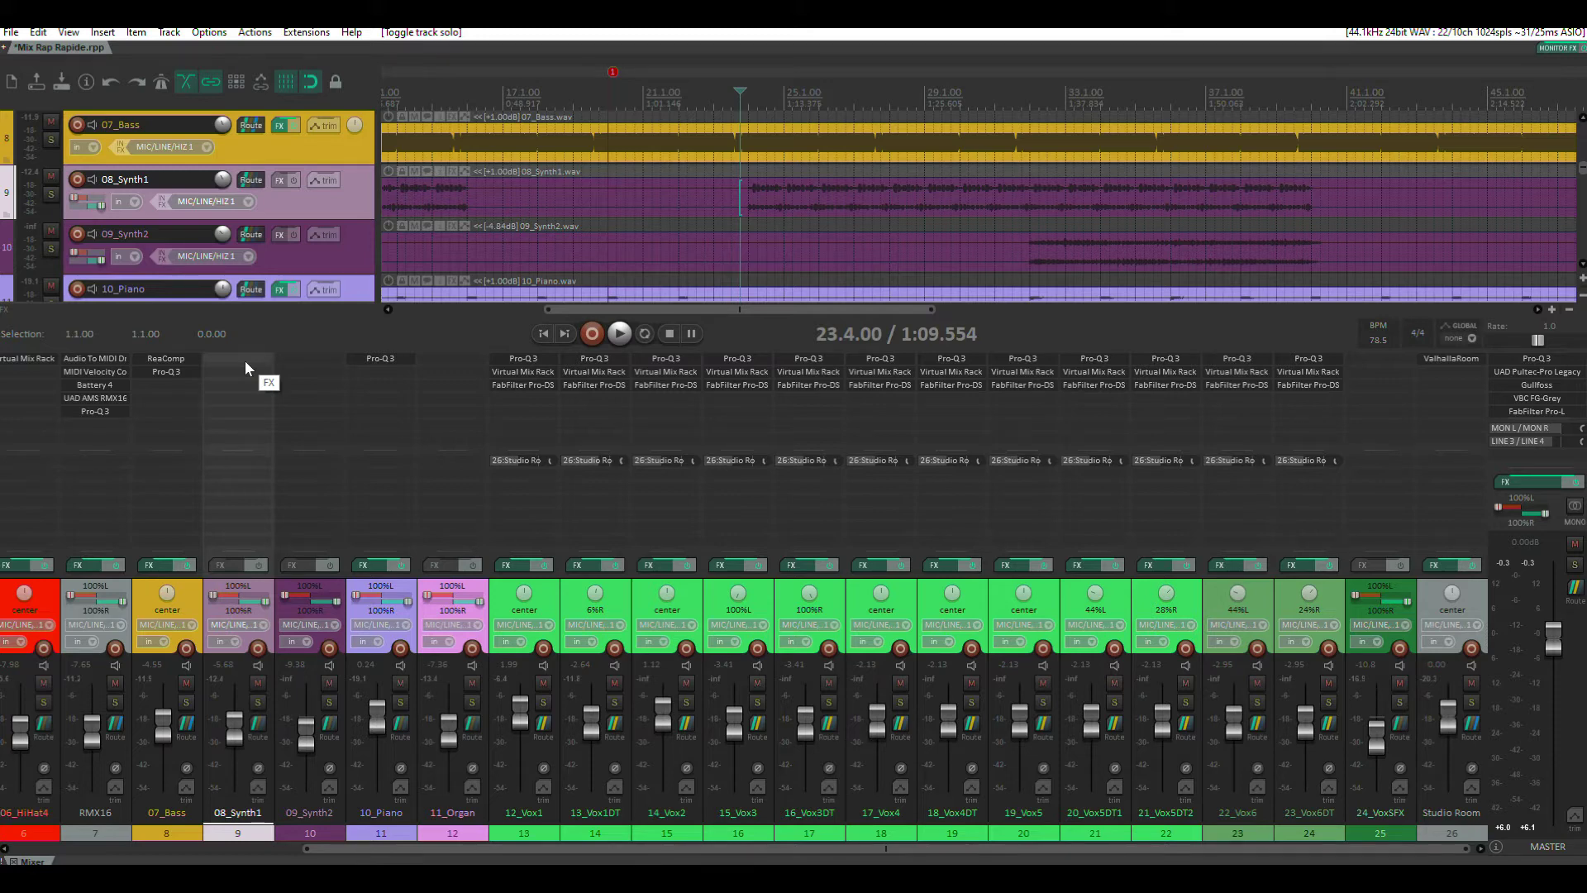
Step: Lower the 08_Synth1 volume to about -13.8 dB and hide the mixer
mouse_move(237, 736)
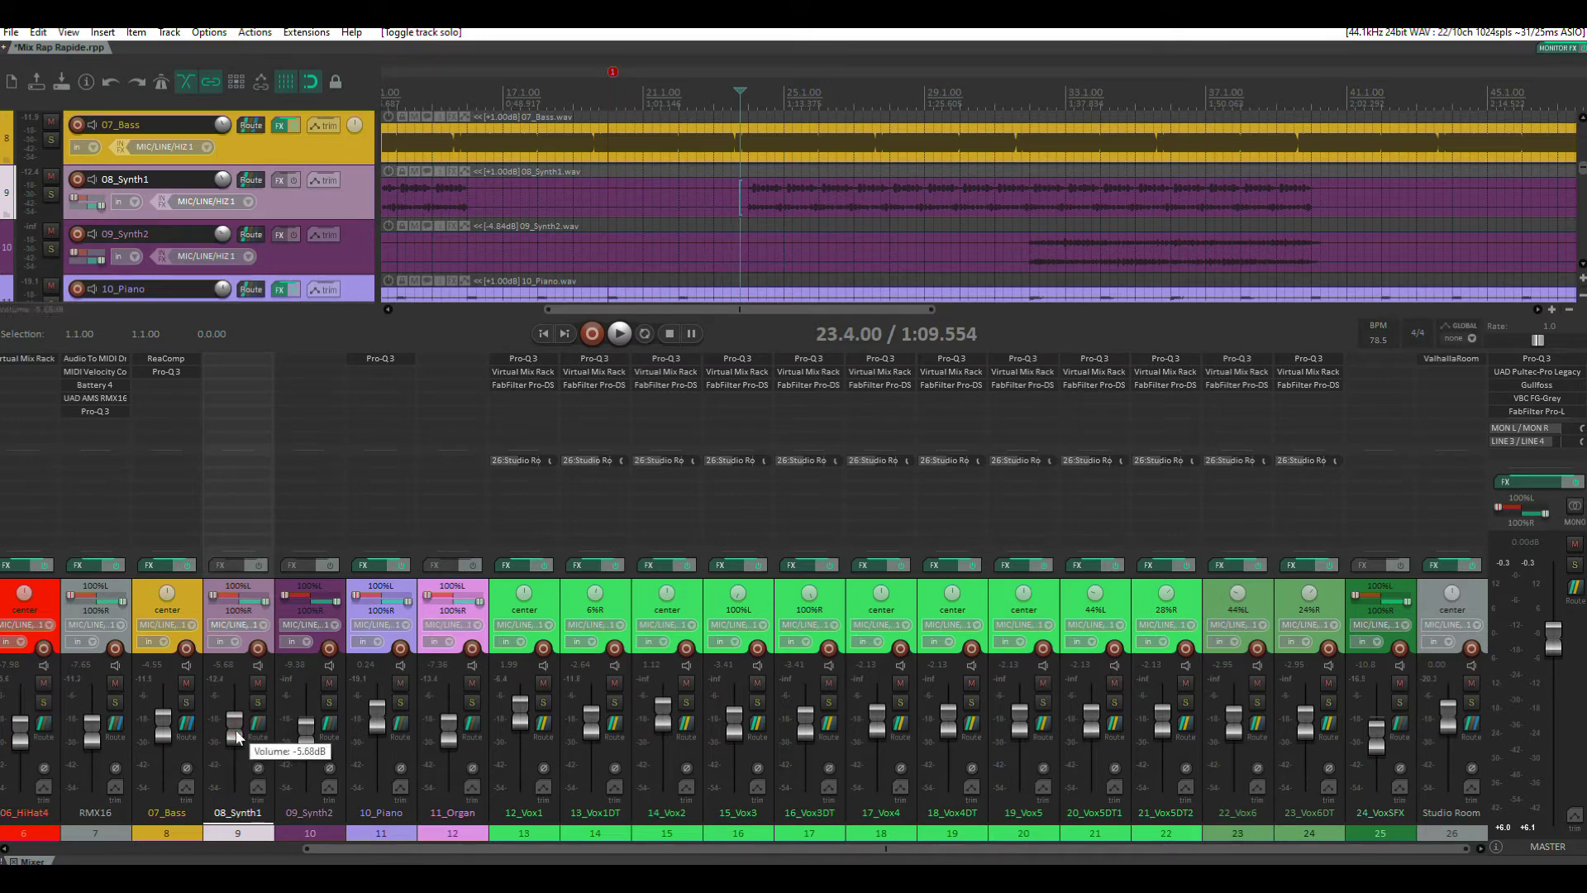
drag(236, 738, 236, 747)
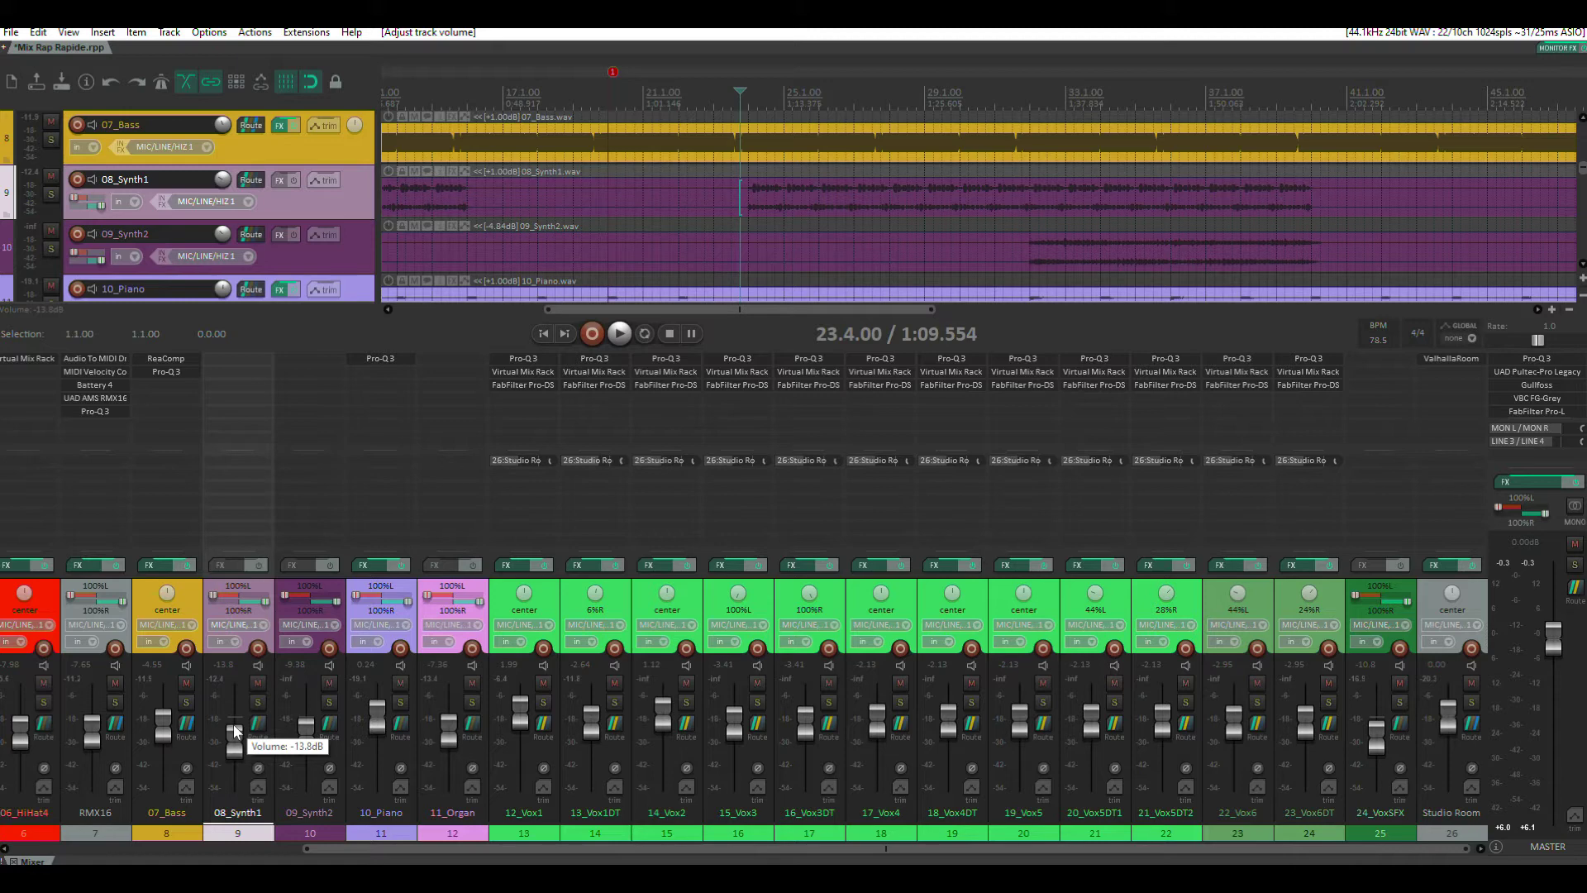
key(ctrl+m)
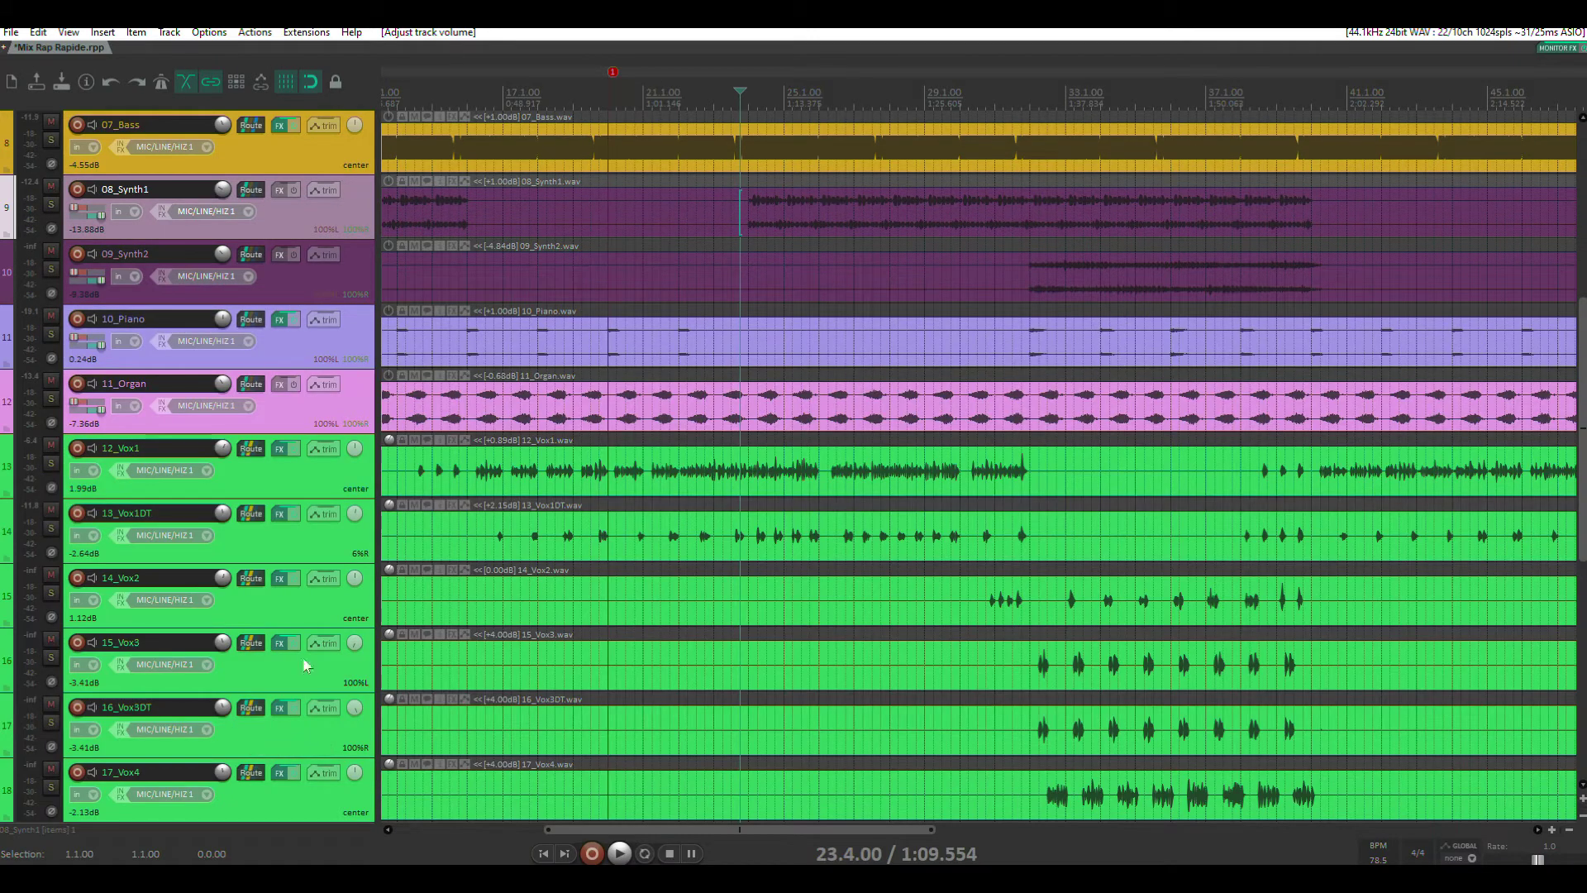
Step: Show the volume automation envelope of the 08_Synth1 track
scroll(800, 279, up, 2)
scroll(799, 278, up, 2)
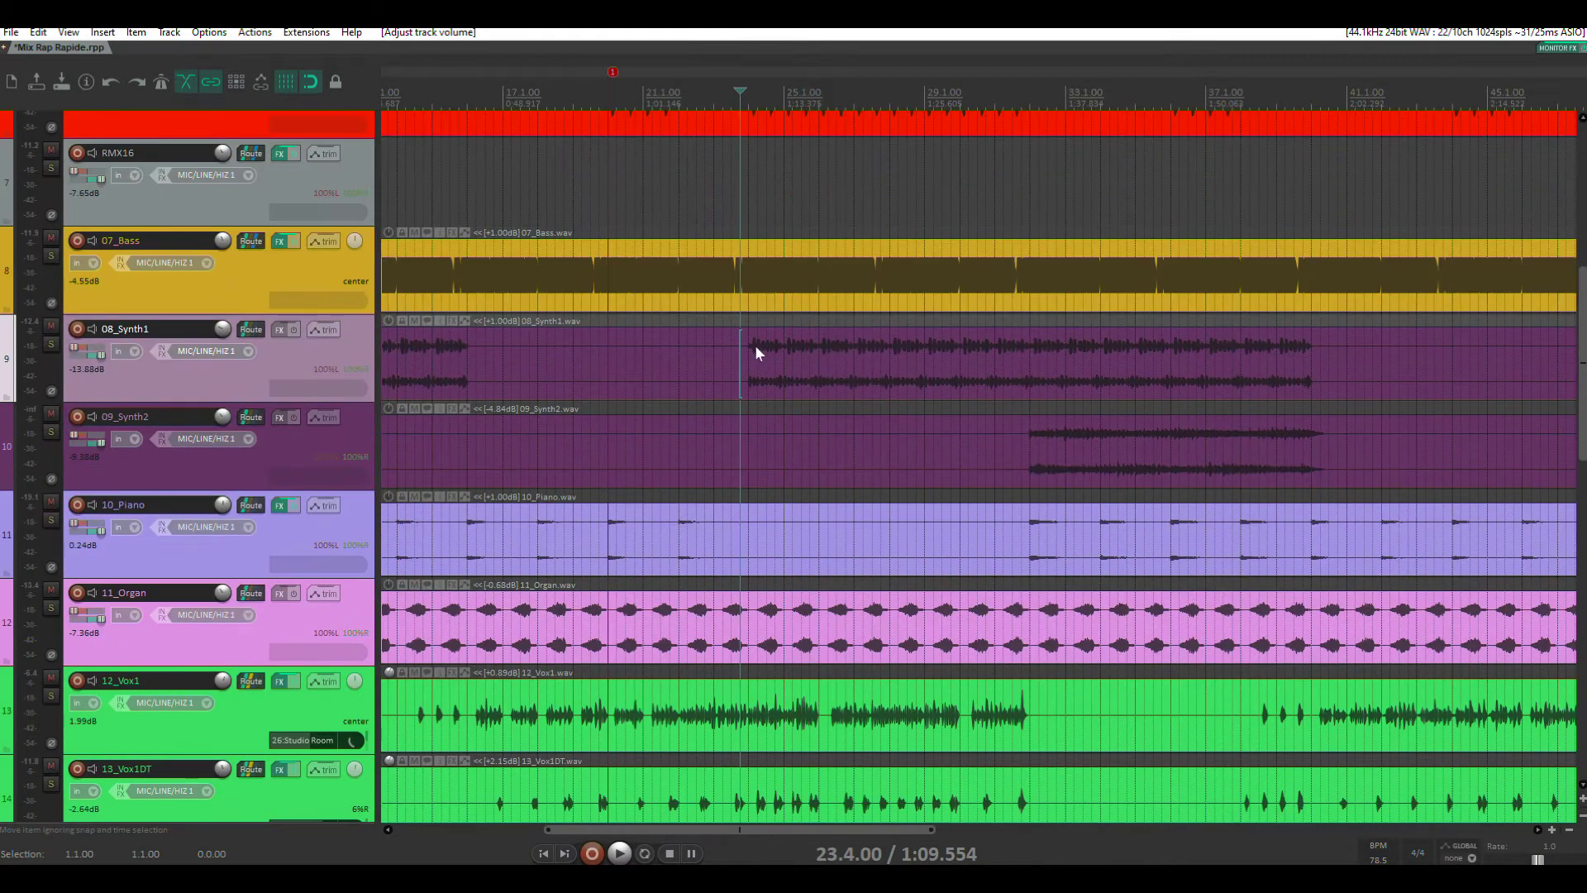
scroll(754, 346, up, 3)
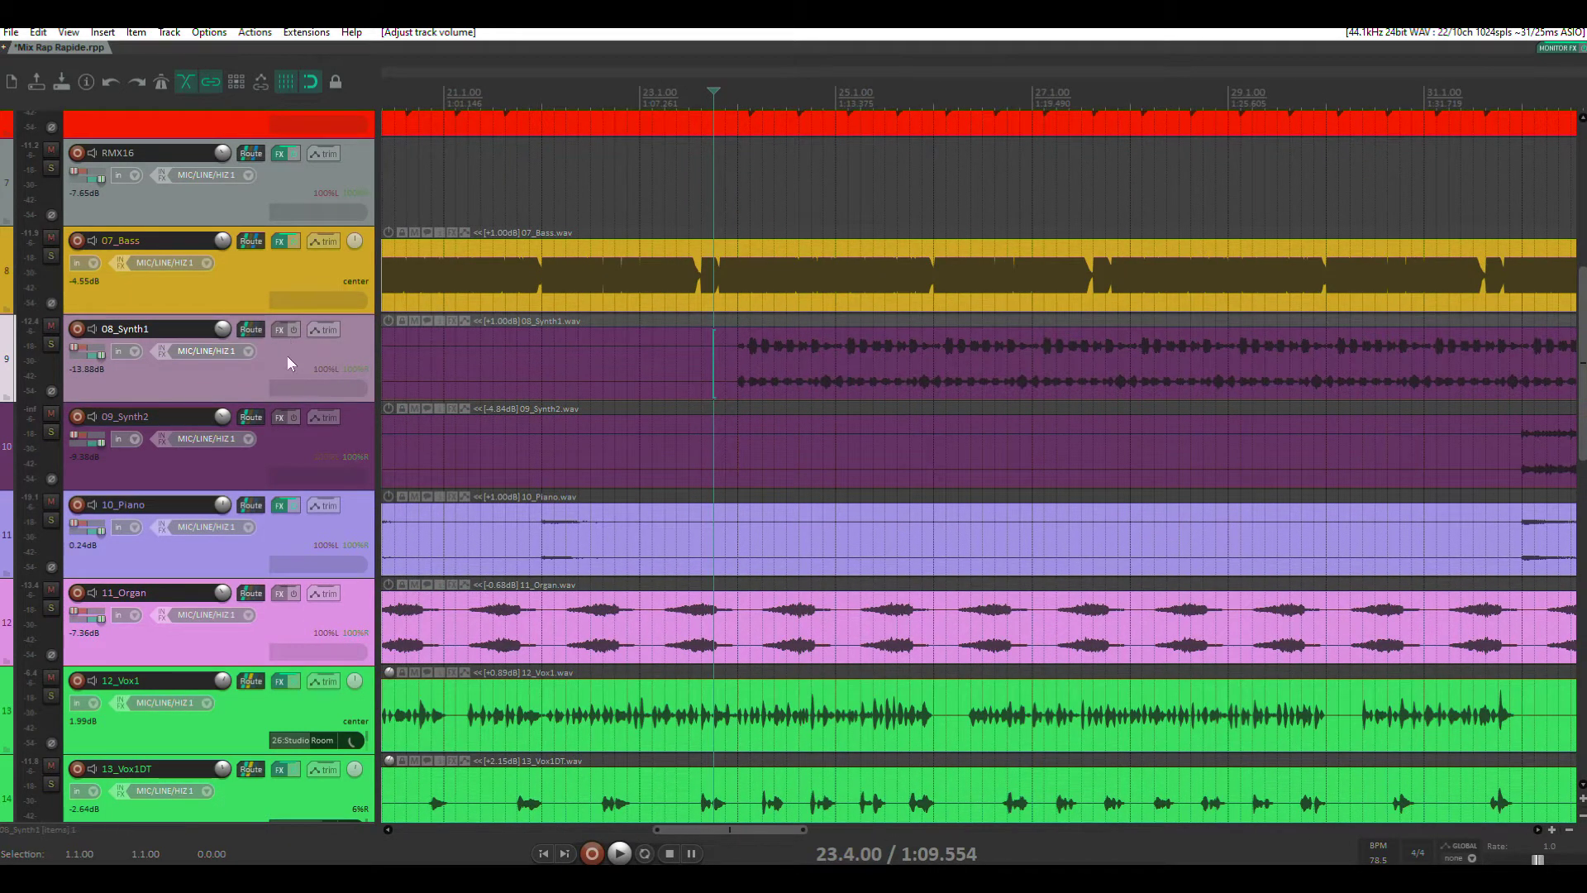
key(v)
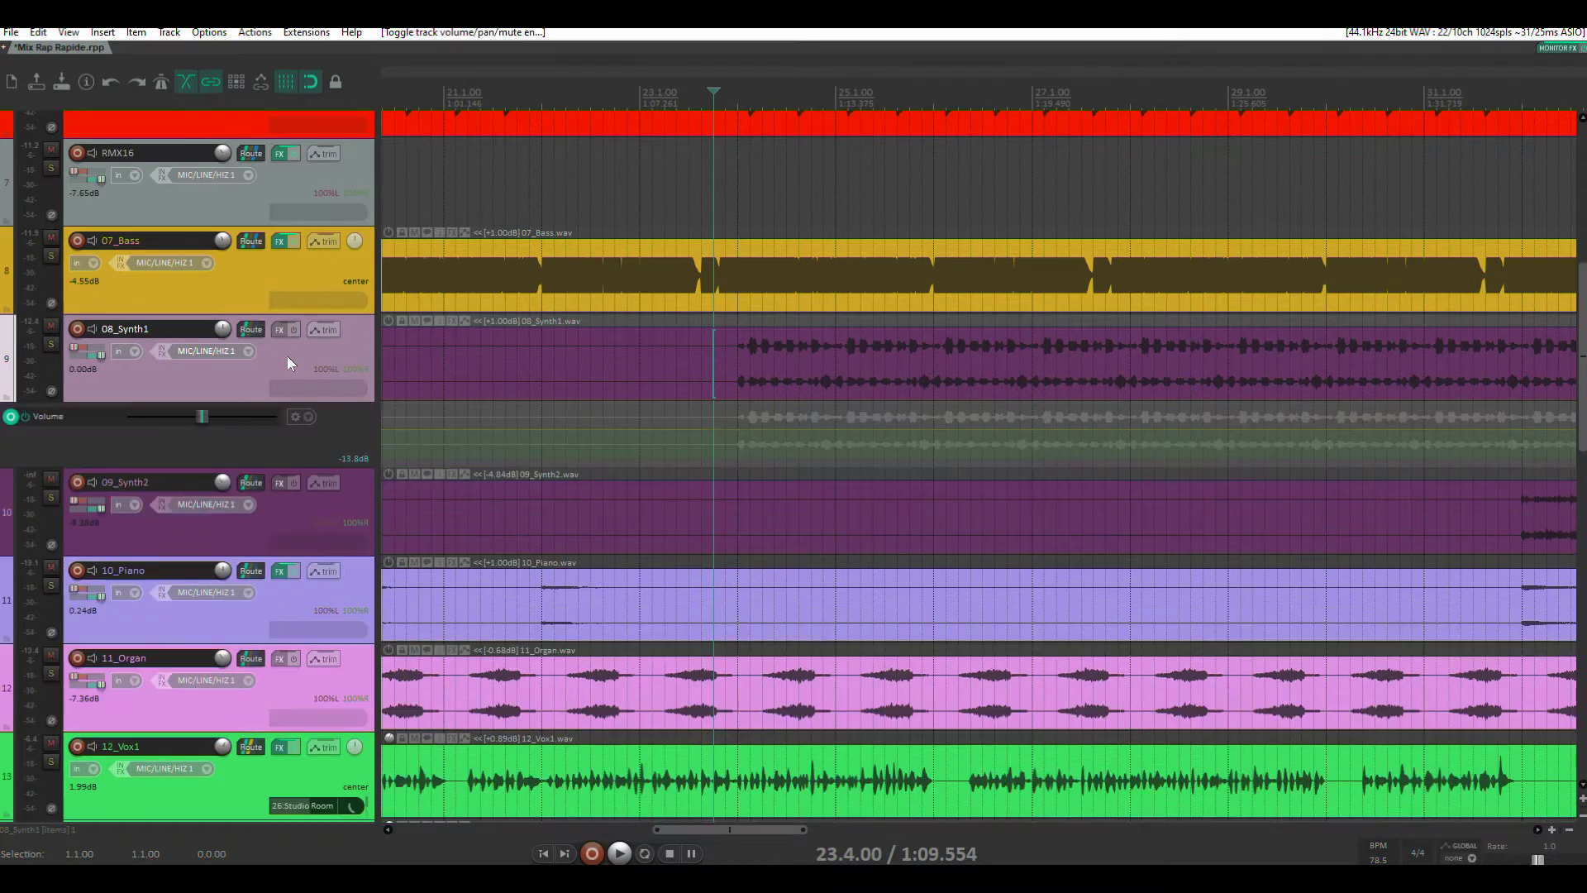
Step: Draw an automation item on the 08_Synth1 volume envelope from 24.1.00 to 26.1.00
scroll(738, 451, up, 3)
scroll(723, 506, up, 5)
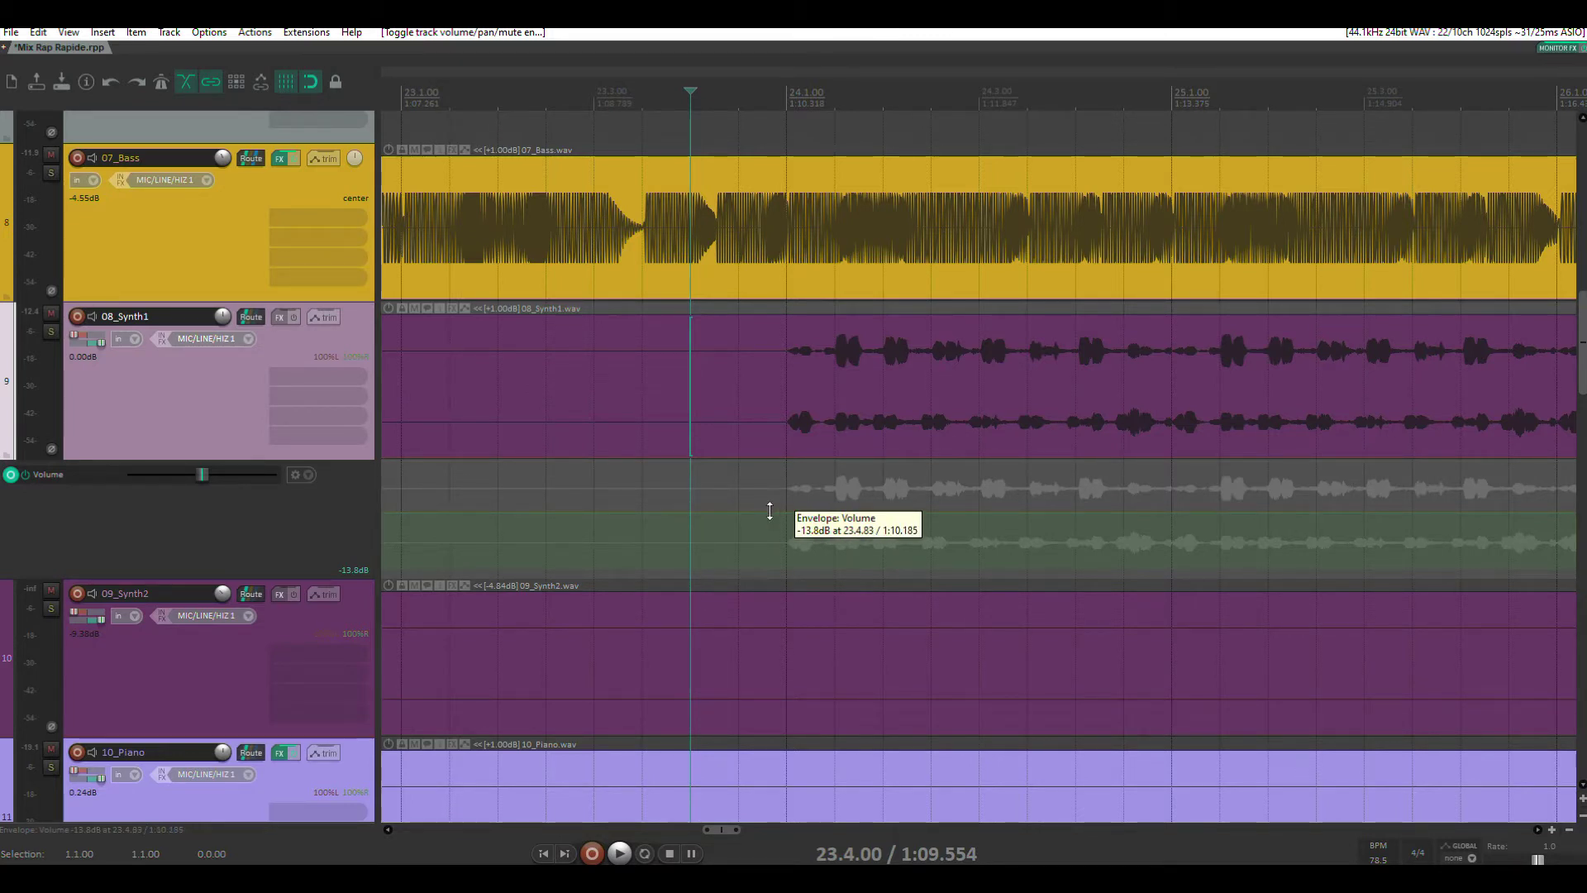
scroll(770, 511, down, 4)
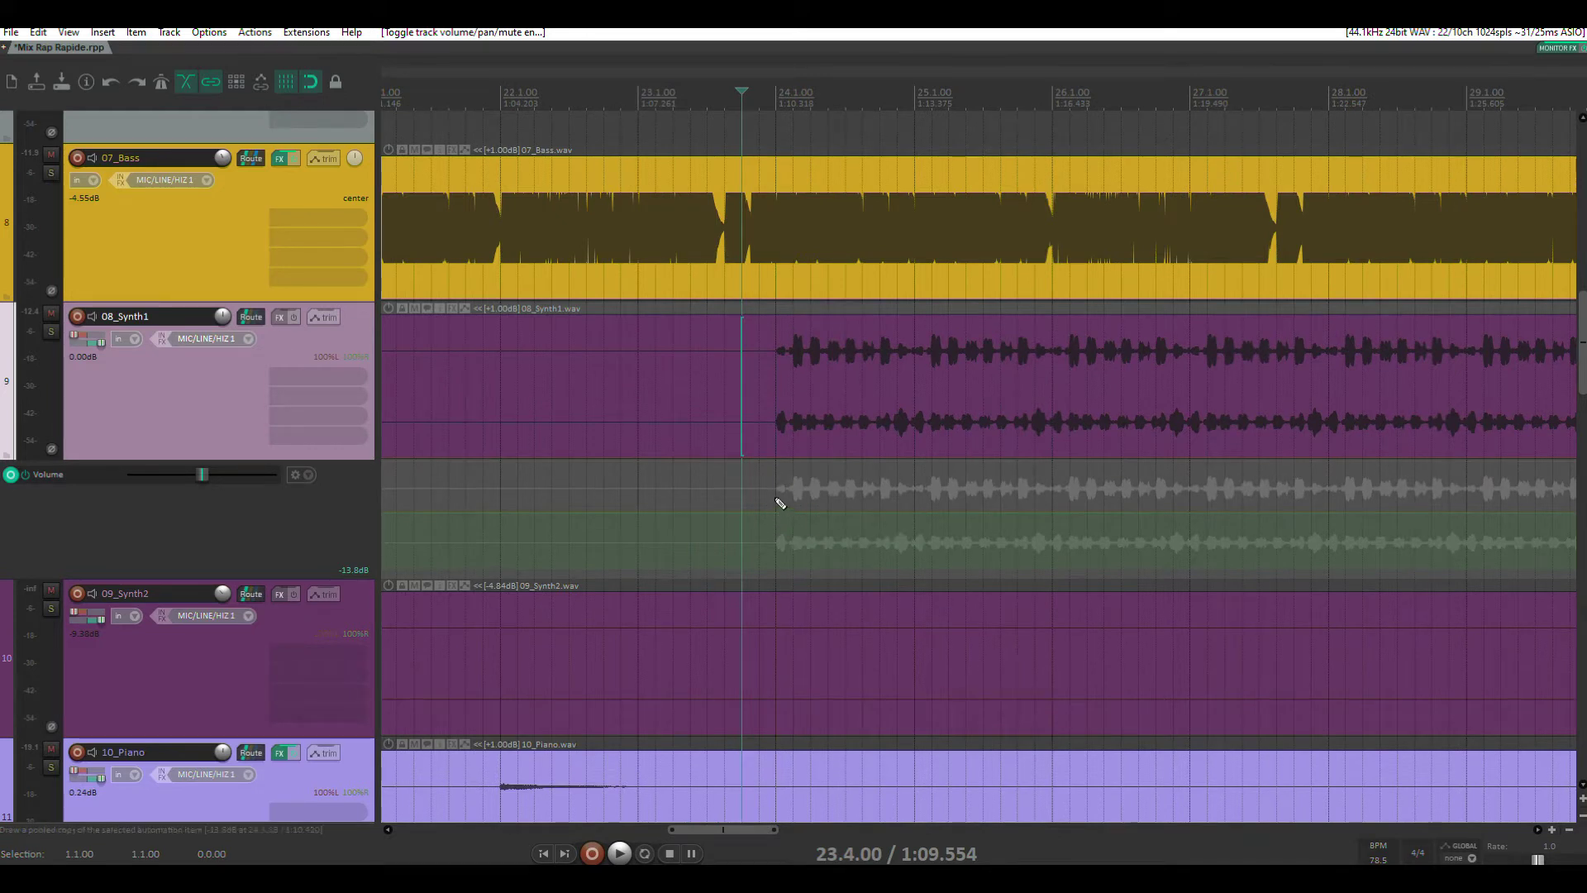
drag(779, 503, 1048, 497)
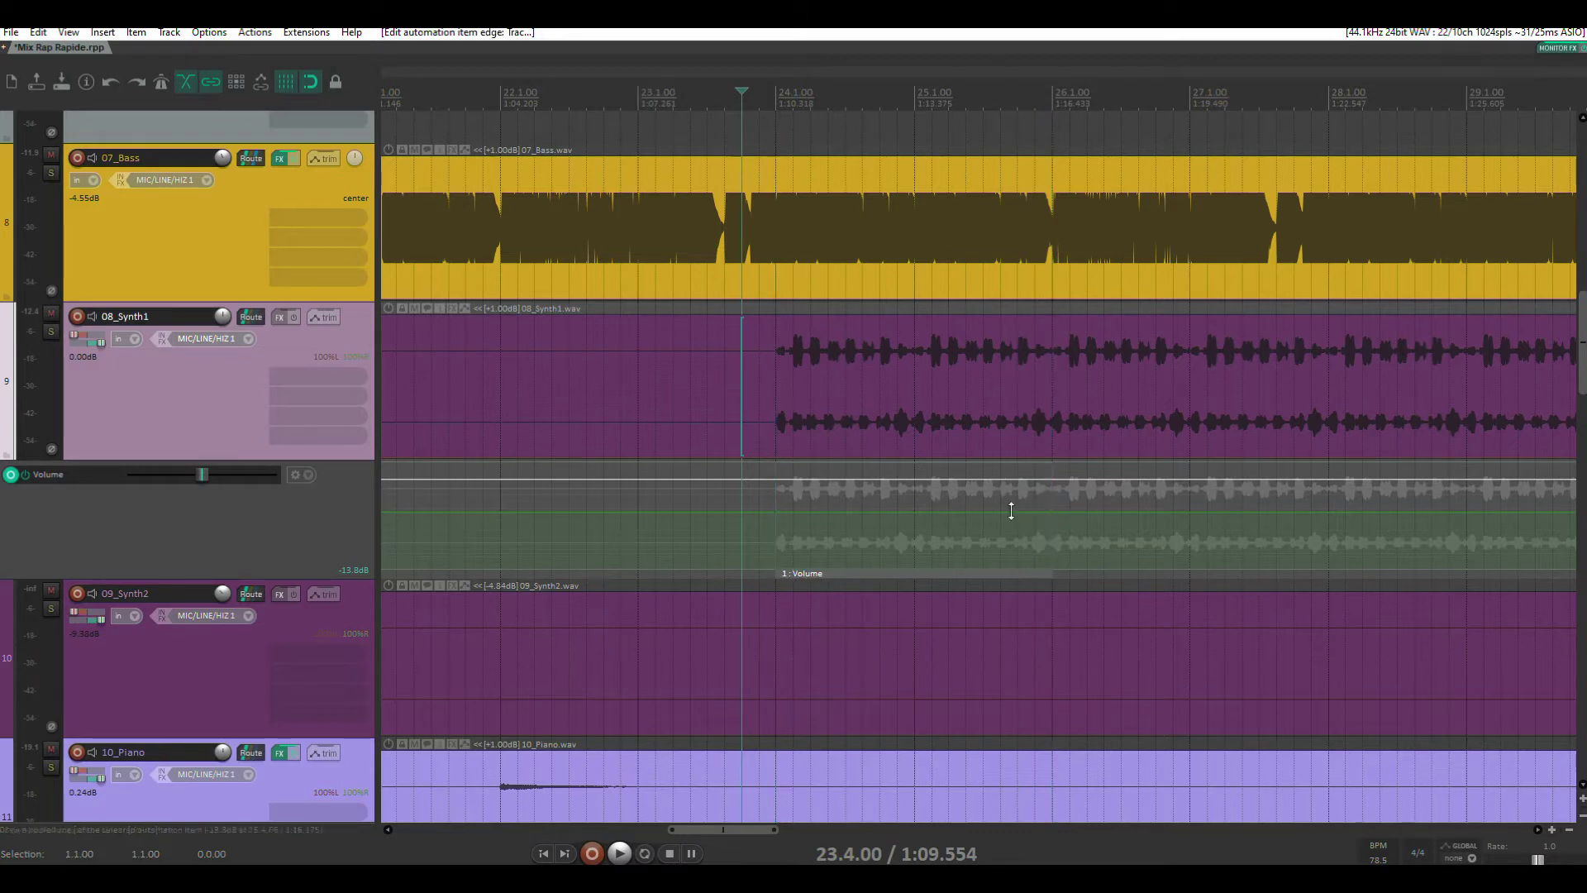
Step: Check the options for how automation items attach to the underlying envelope
click(216, 33)
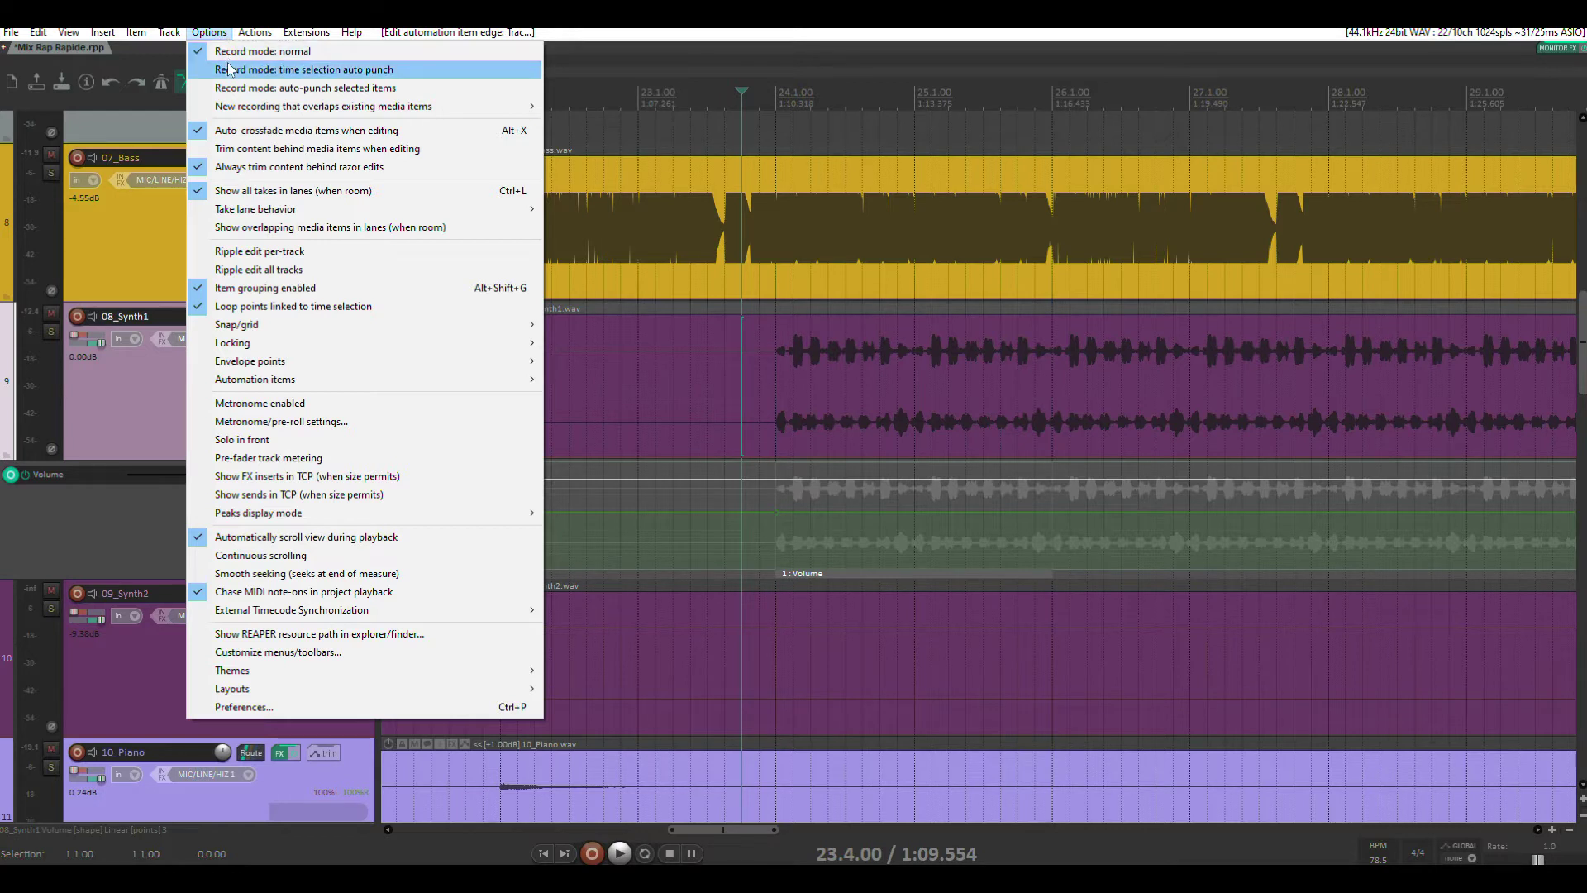
mouse_move(535, 380)
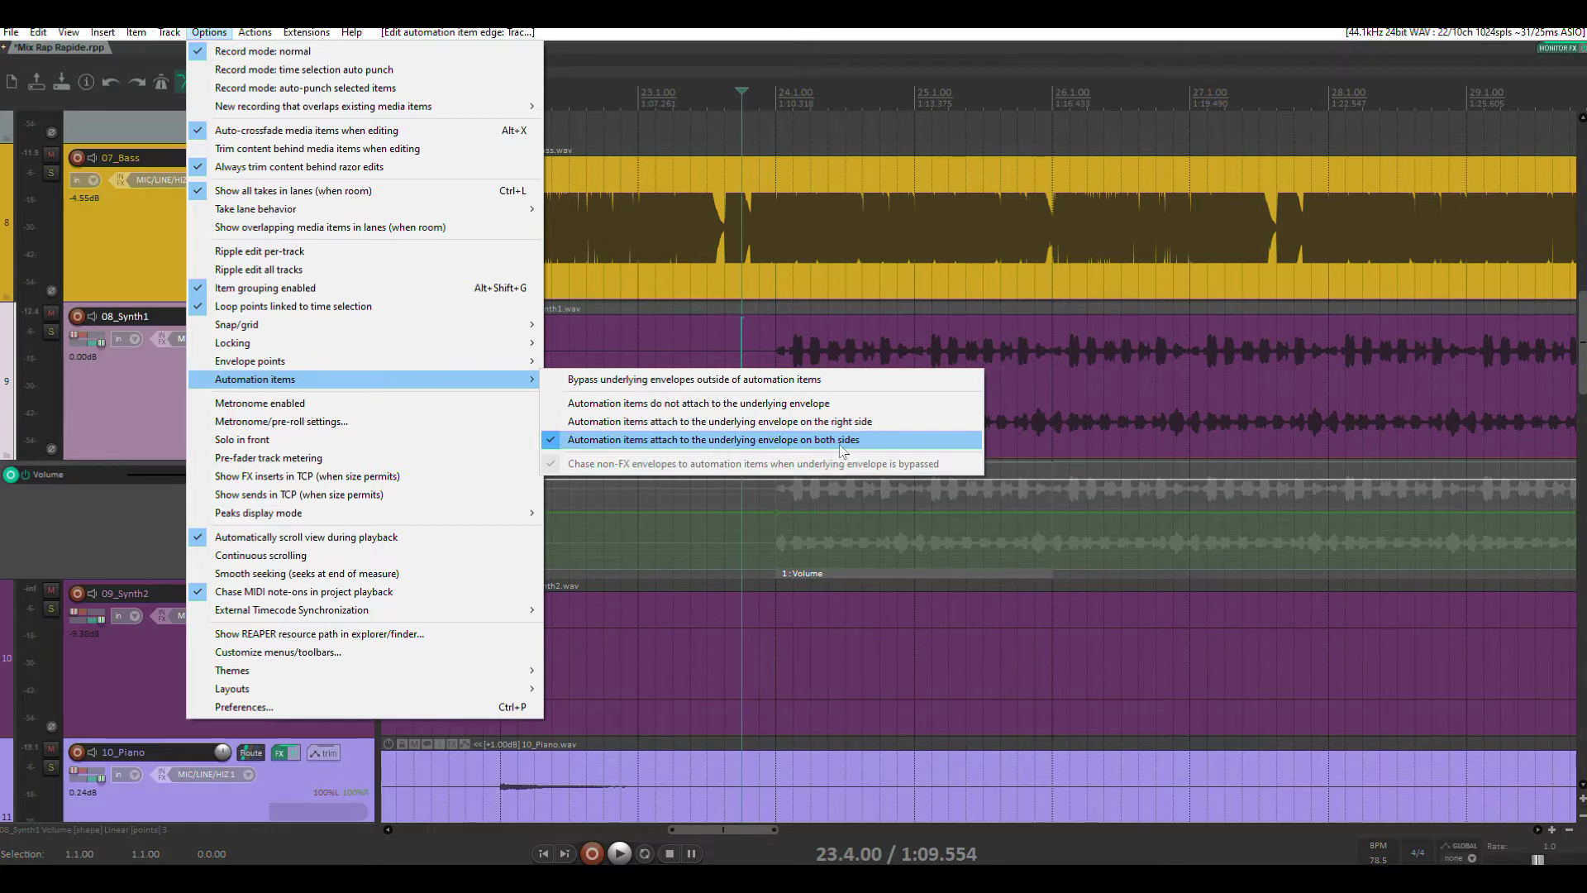
click(757, 409)
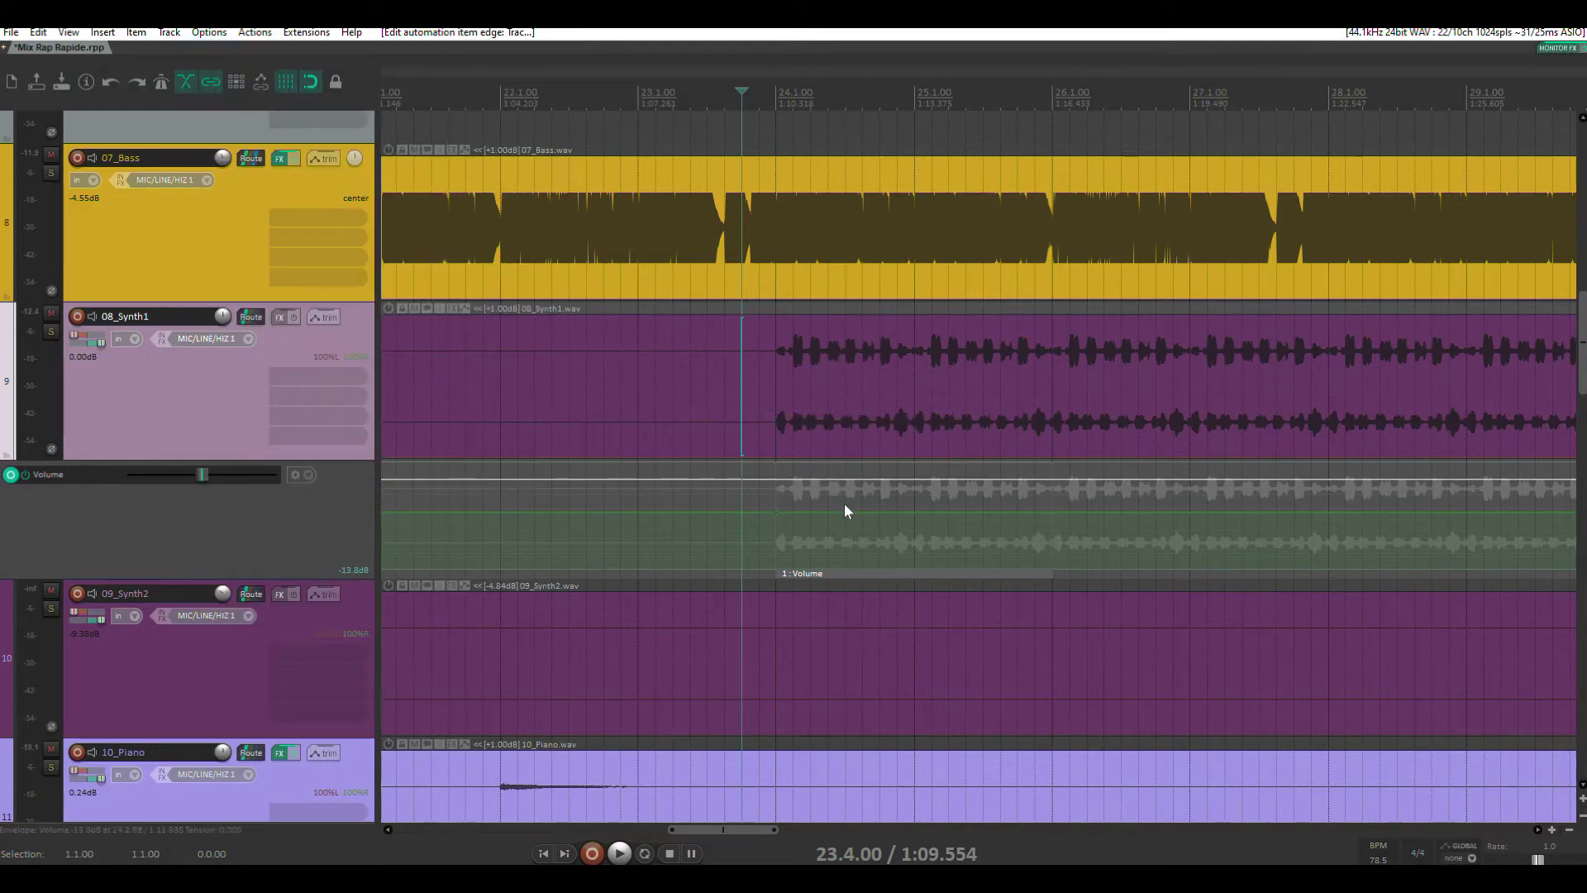
Step: Try lowering the volume inside the 08_Synth1 automation item, and raise it back to about the underlying envelope's level
mouse_move(840, 514)
mouse_down()
mouse_move(835, 563)
mouse_move(835, 483)
mouse_move(827, 545)
mouse_move(818, 521)
mouse_up()
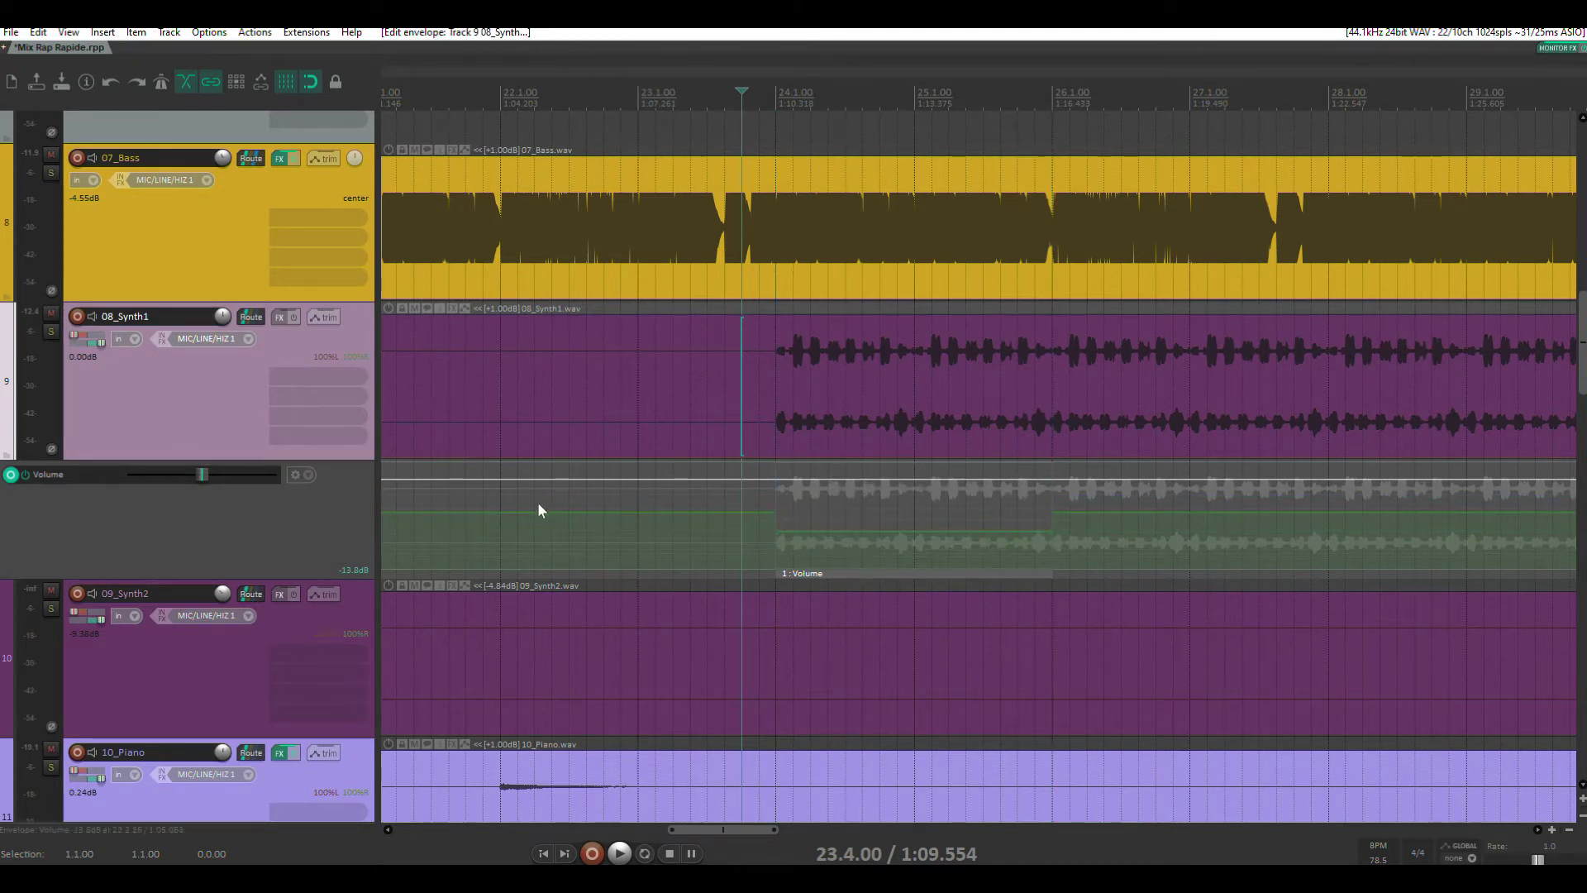
mouse_move(830, 531)
mouse_down()
mouse_move(830, 483)
mouse_move(821, 520)
mouse_up()
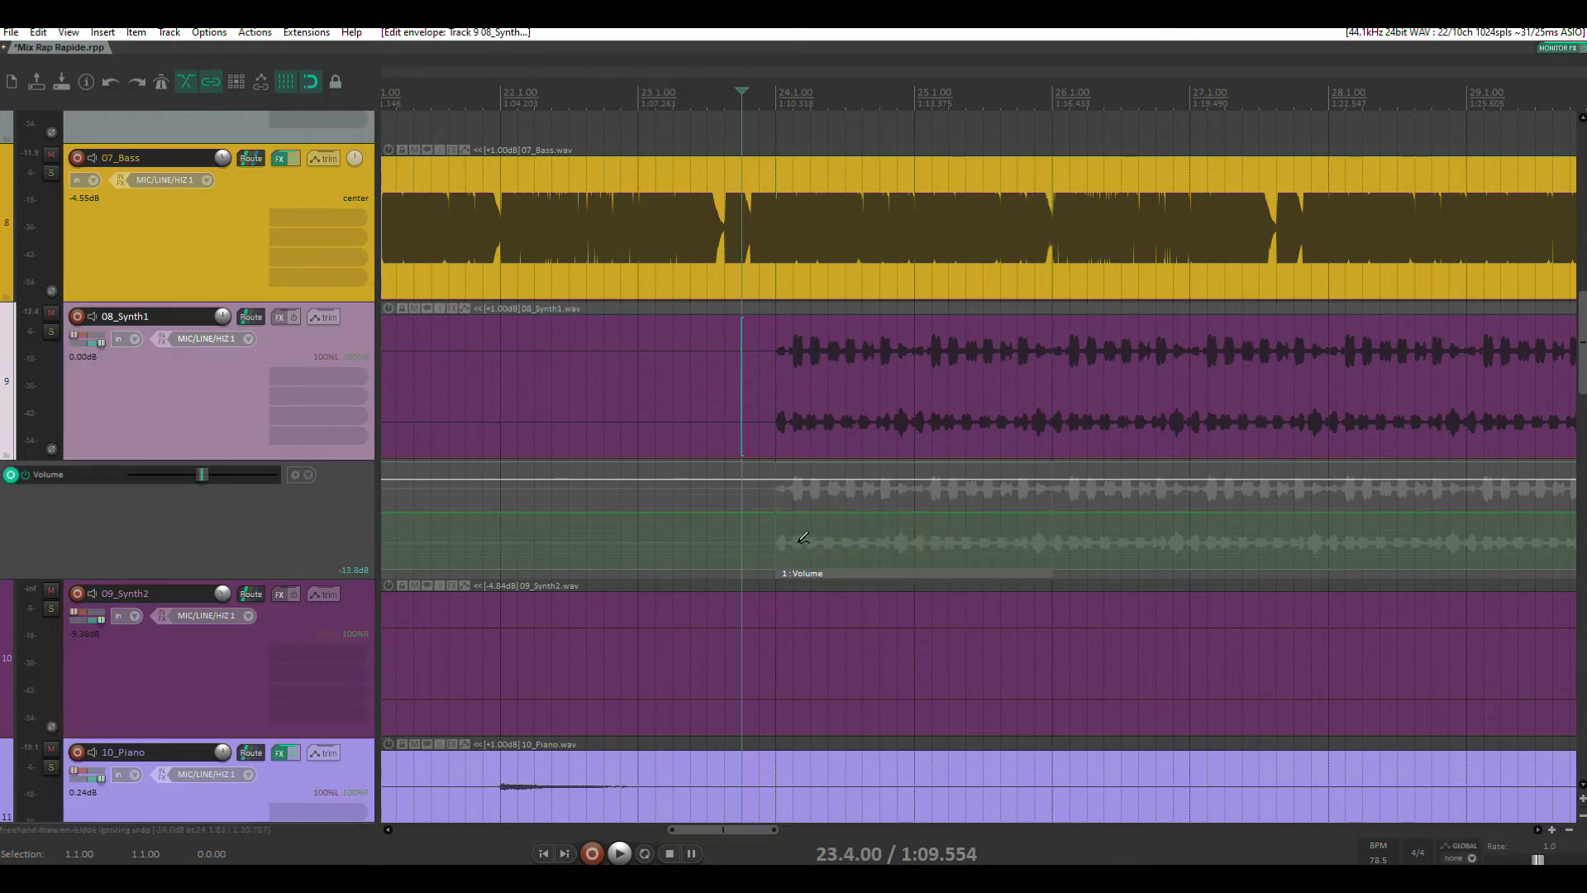
scroll(803, 538, up, 2)
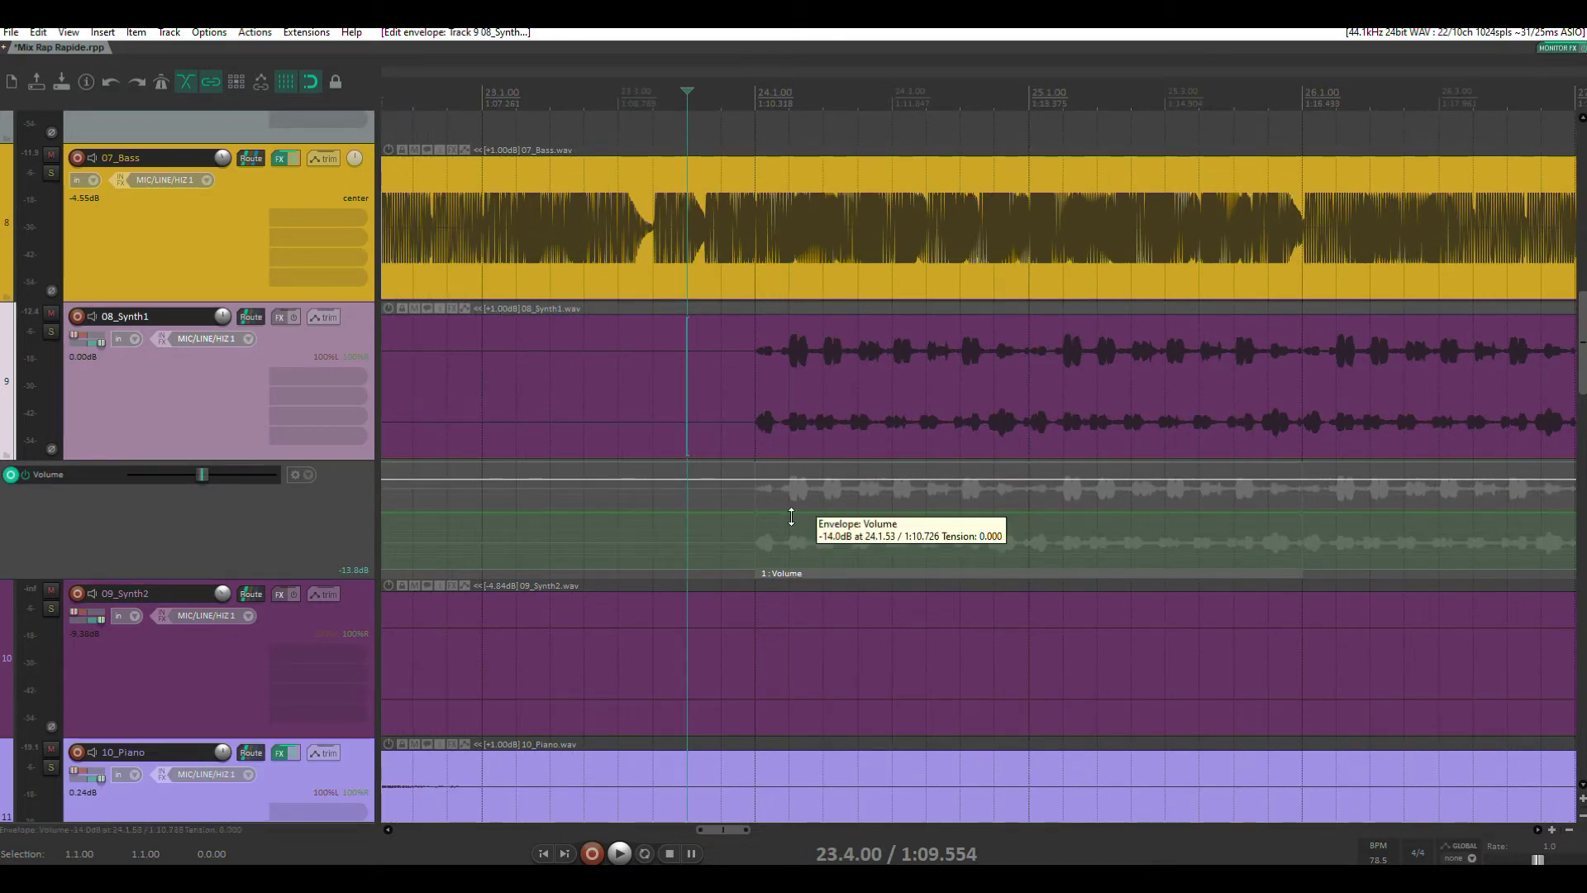
Step: Add a point at about 24.1.50 in the 08_Synth1 automation item and raise it to about -5.4 dB
click(789, 514)
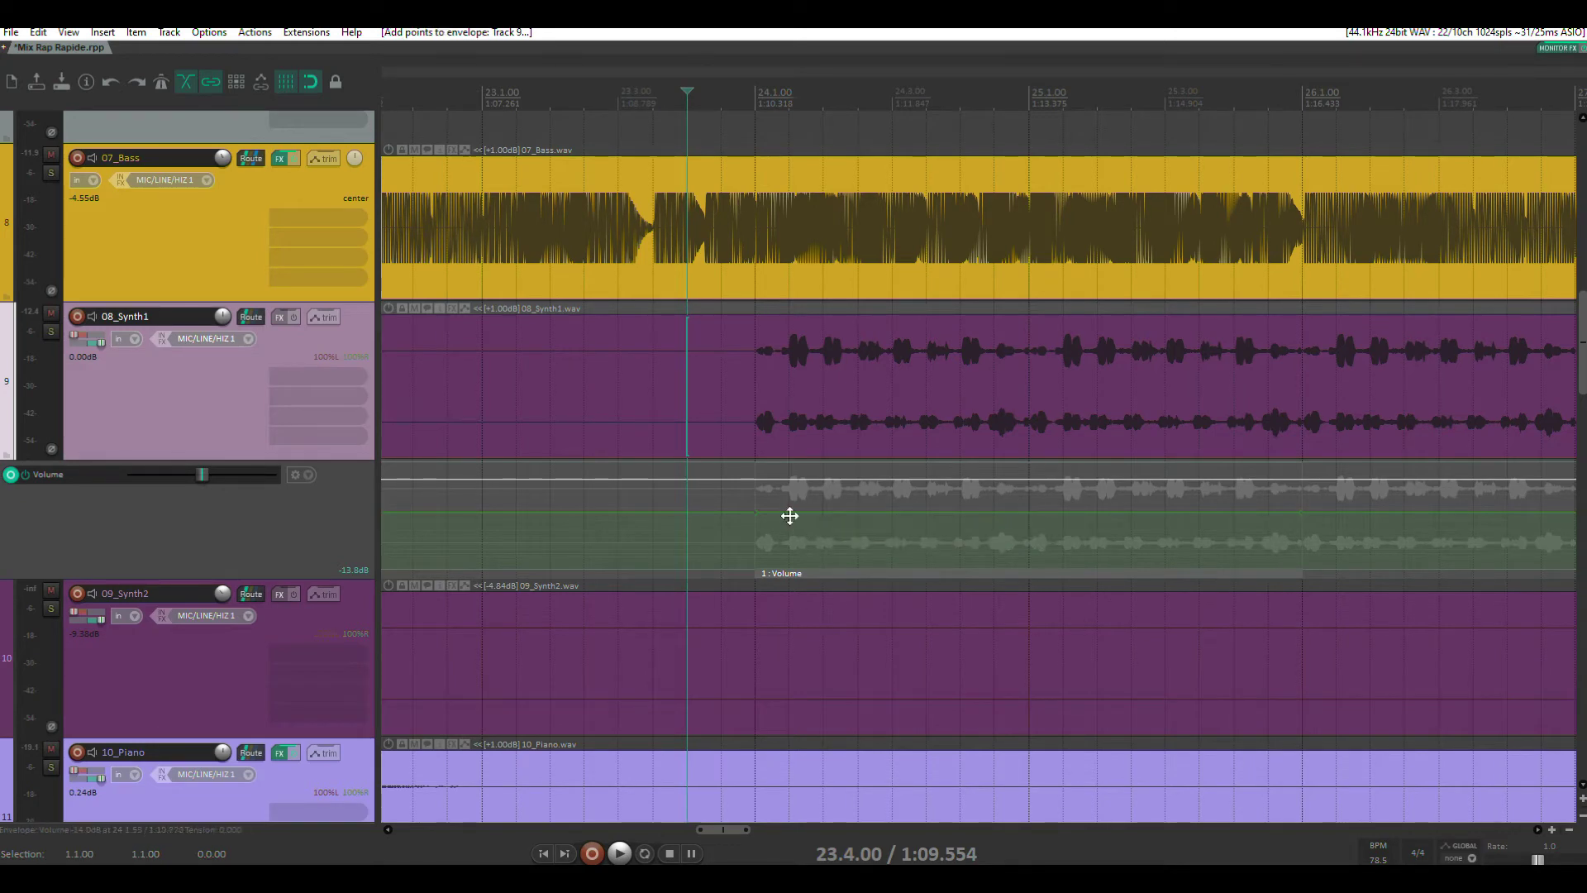
scroll(789, 515, up, 1)
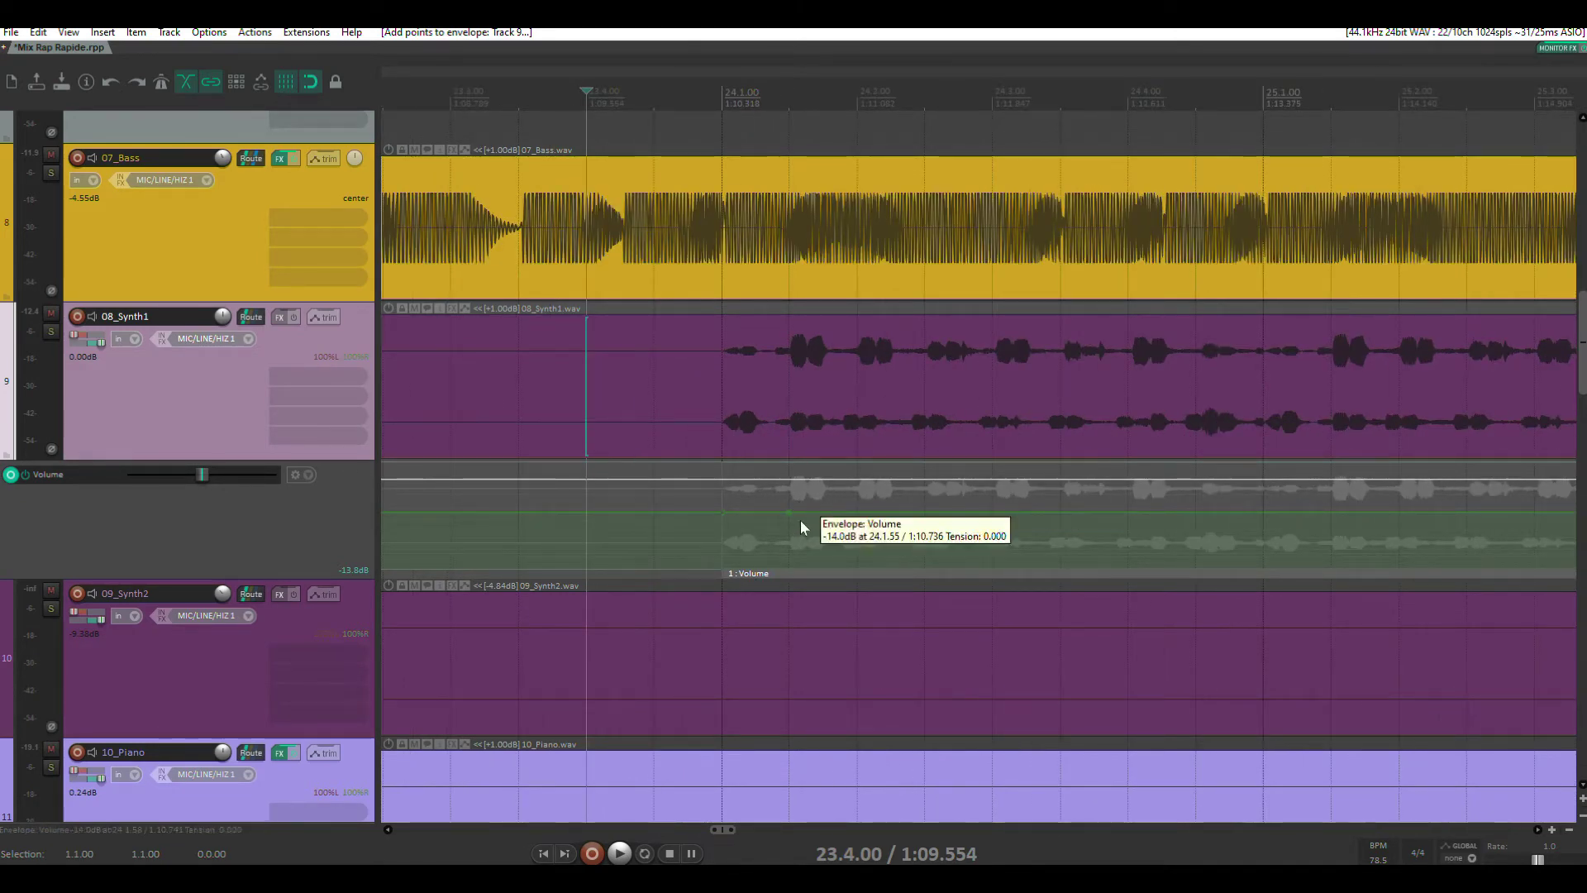
drag(786, 517, 789, 482)
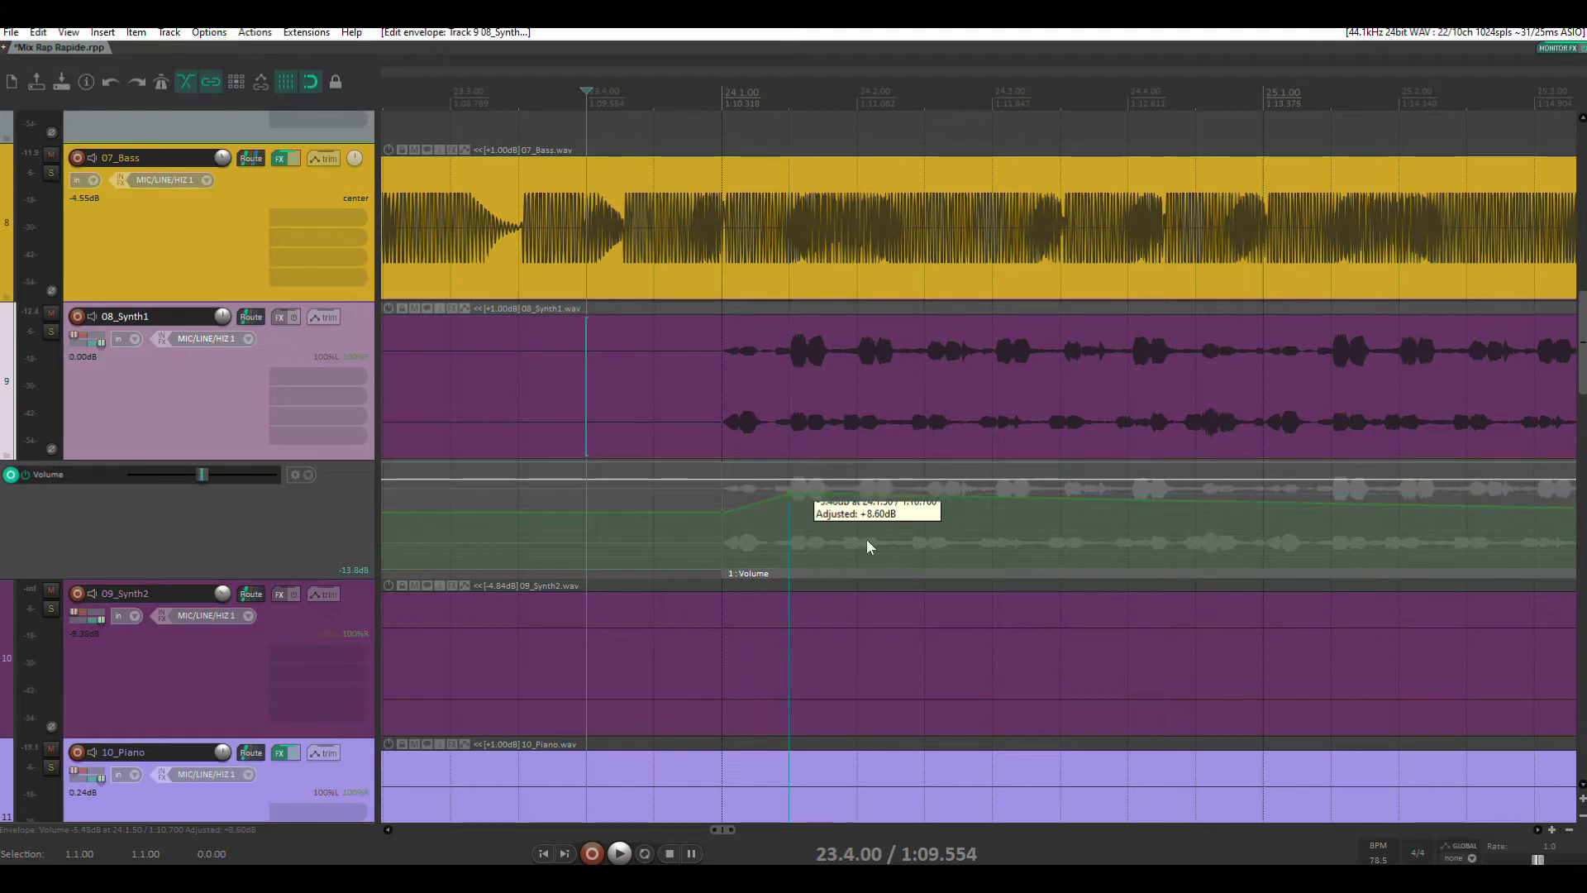
scroll(794, 500, down, 3)
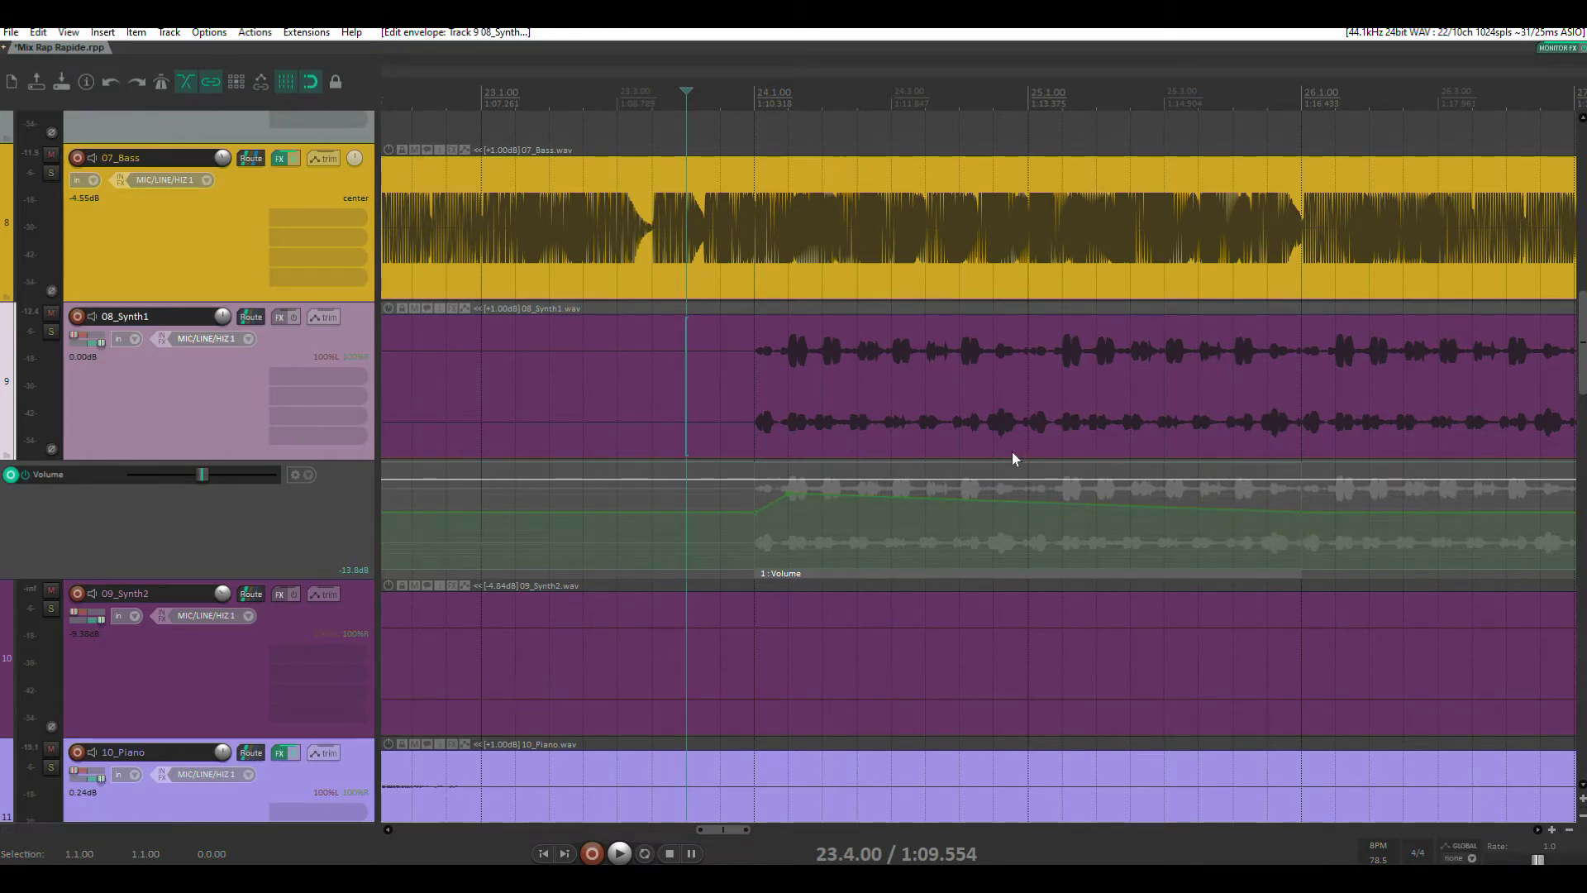
Step: Play the mix from 20.1.00 through the 08_Synth1 entrance to hear the volume boost
scroll(1010, 451, down, 5)
drag(1036, 391, 761, 397)
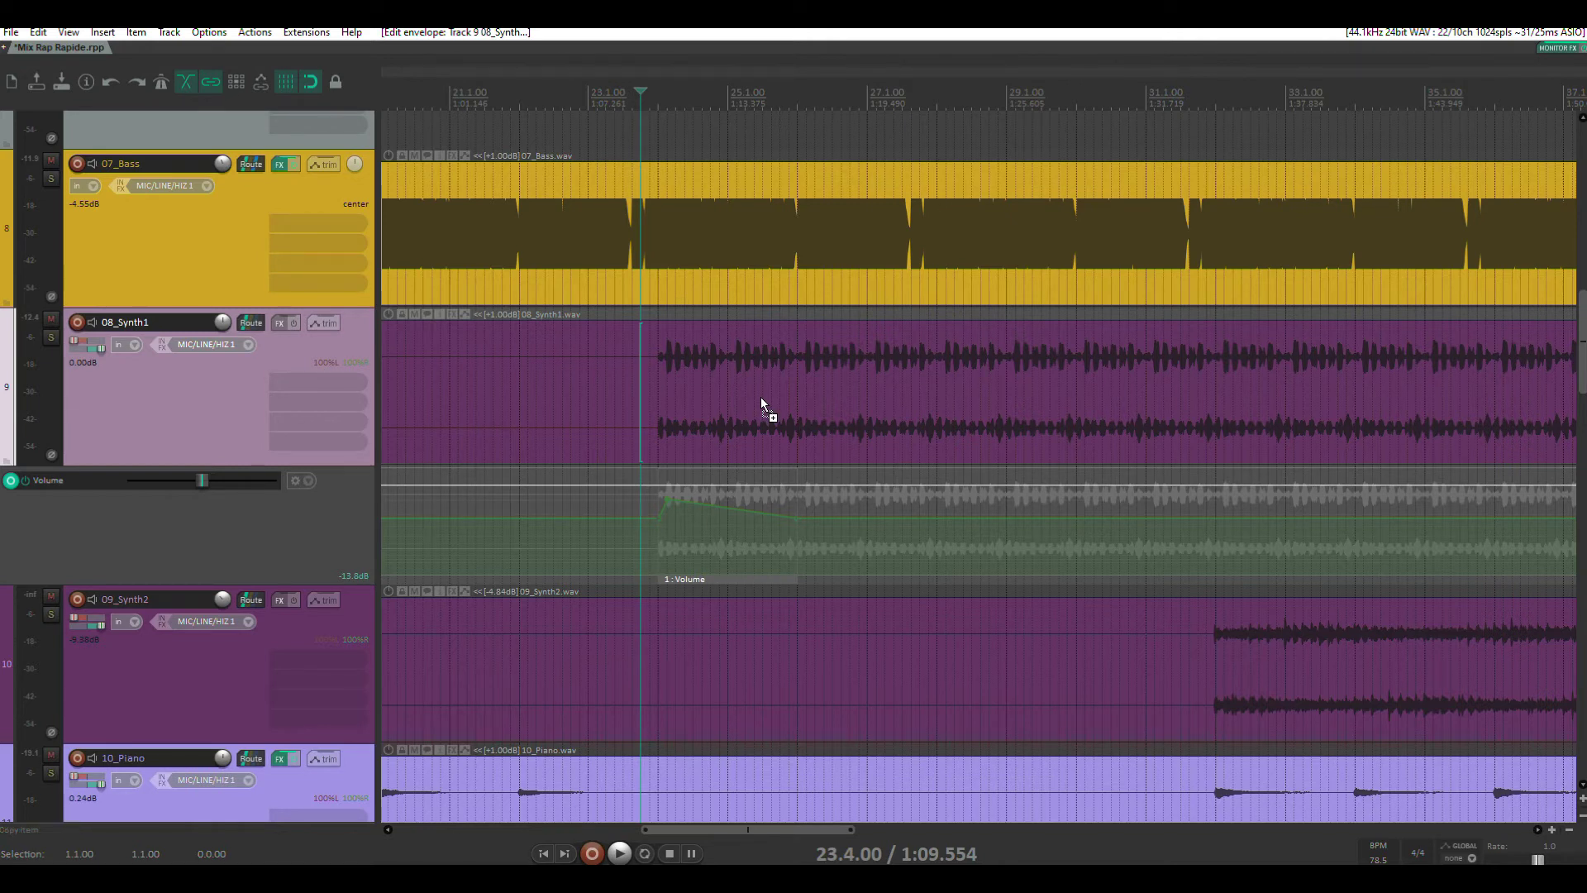
scroll(760, 397, down, 3)
drag(761, 397, 913, 376)
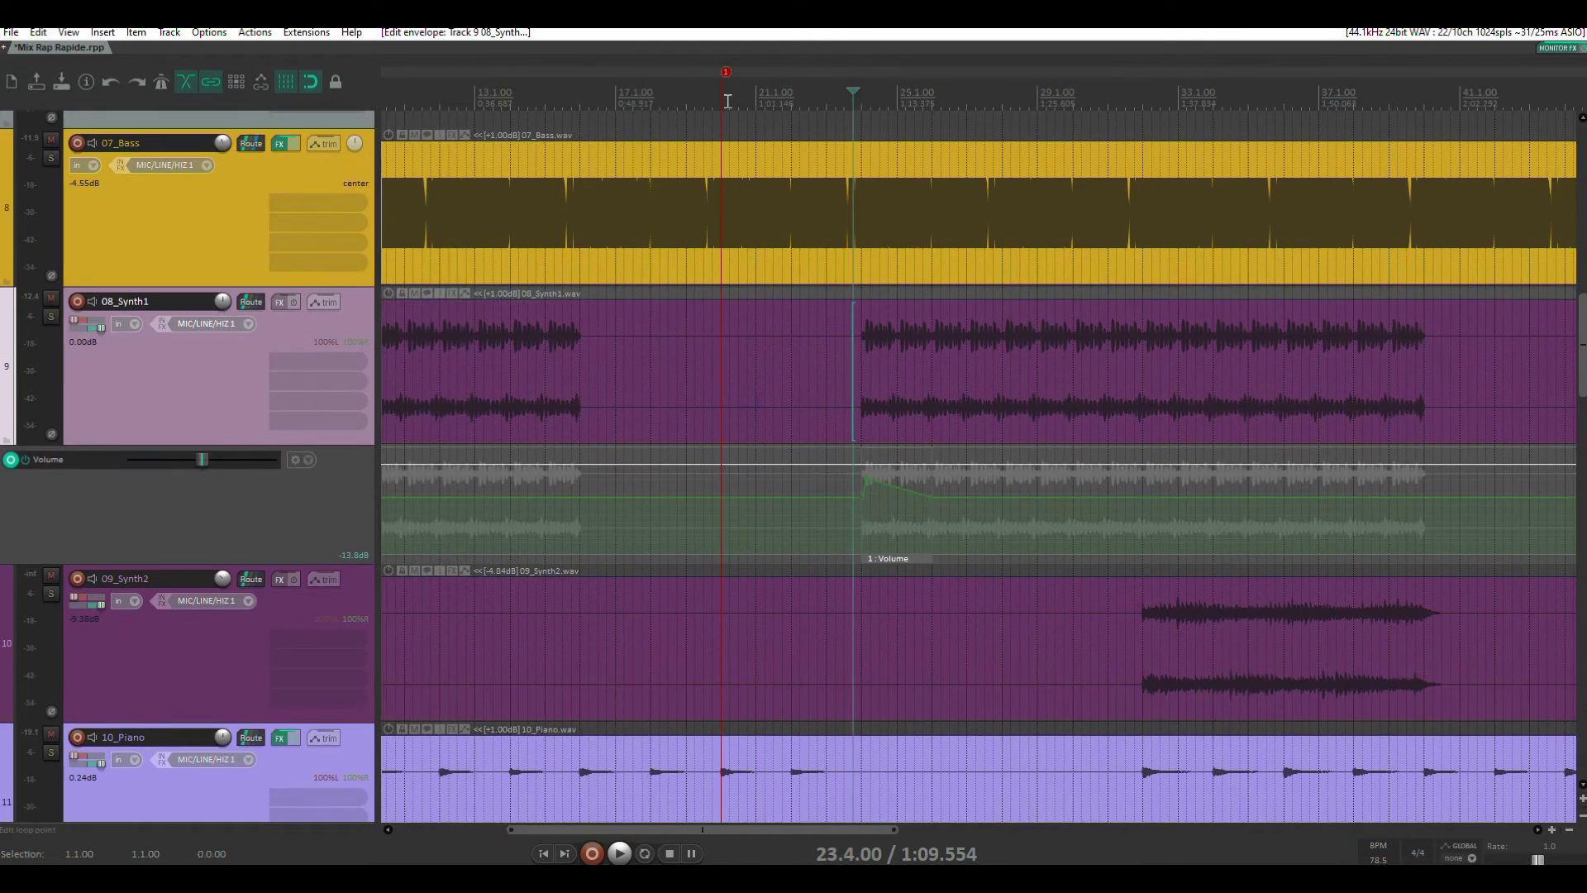
click(722, 100)
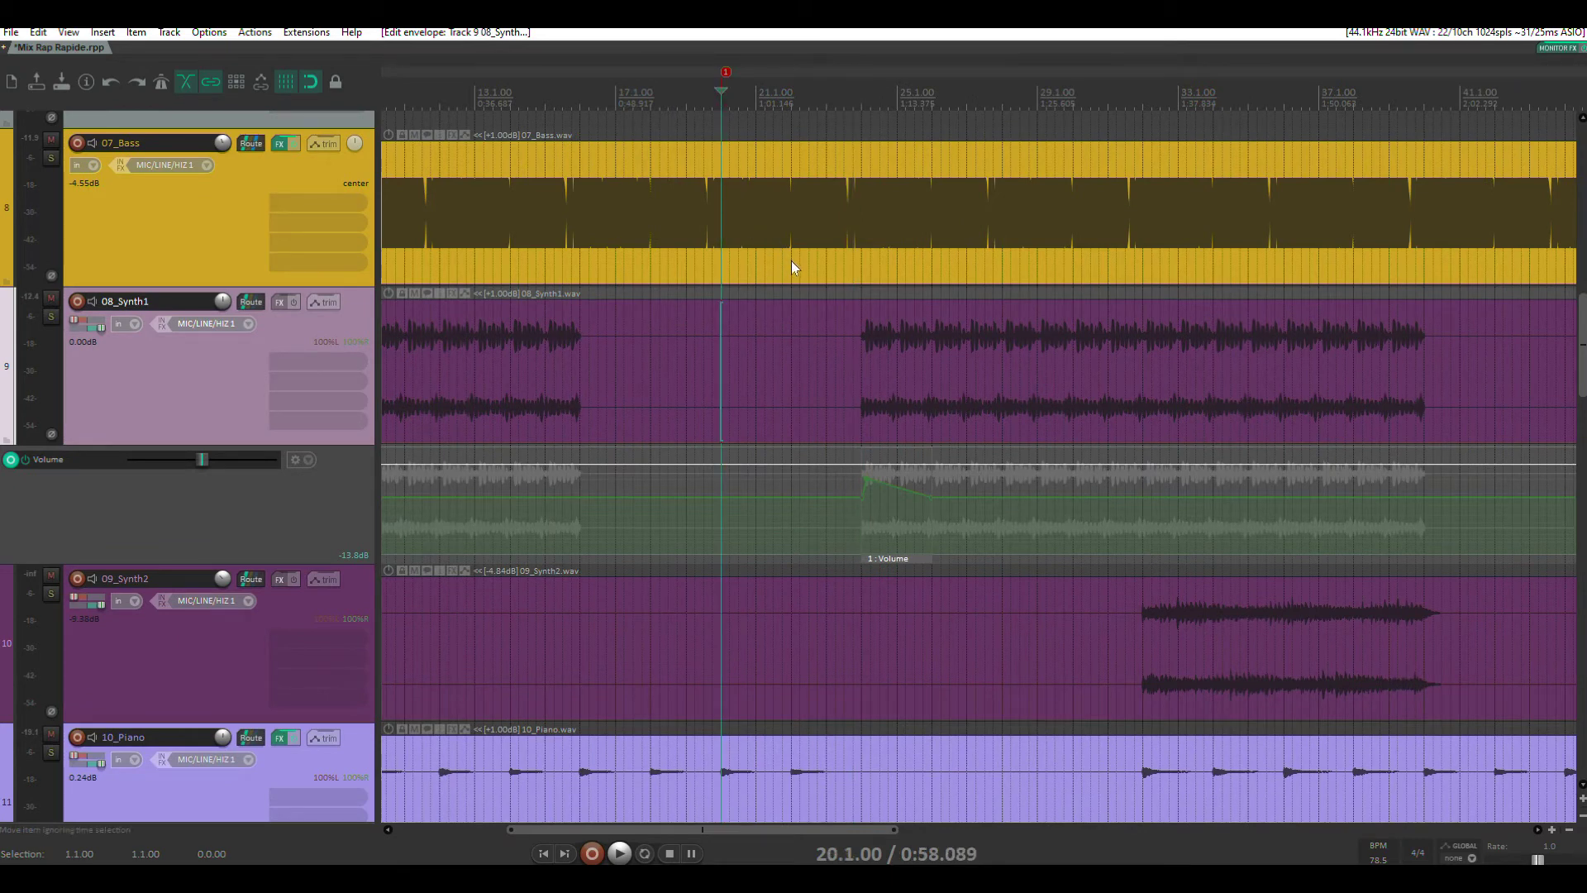
key(space)
scroll(844, 347, down, 4)
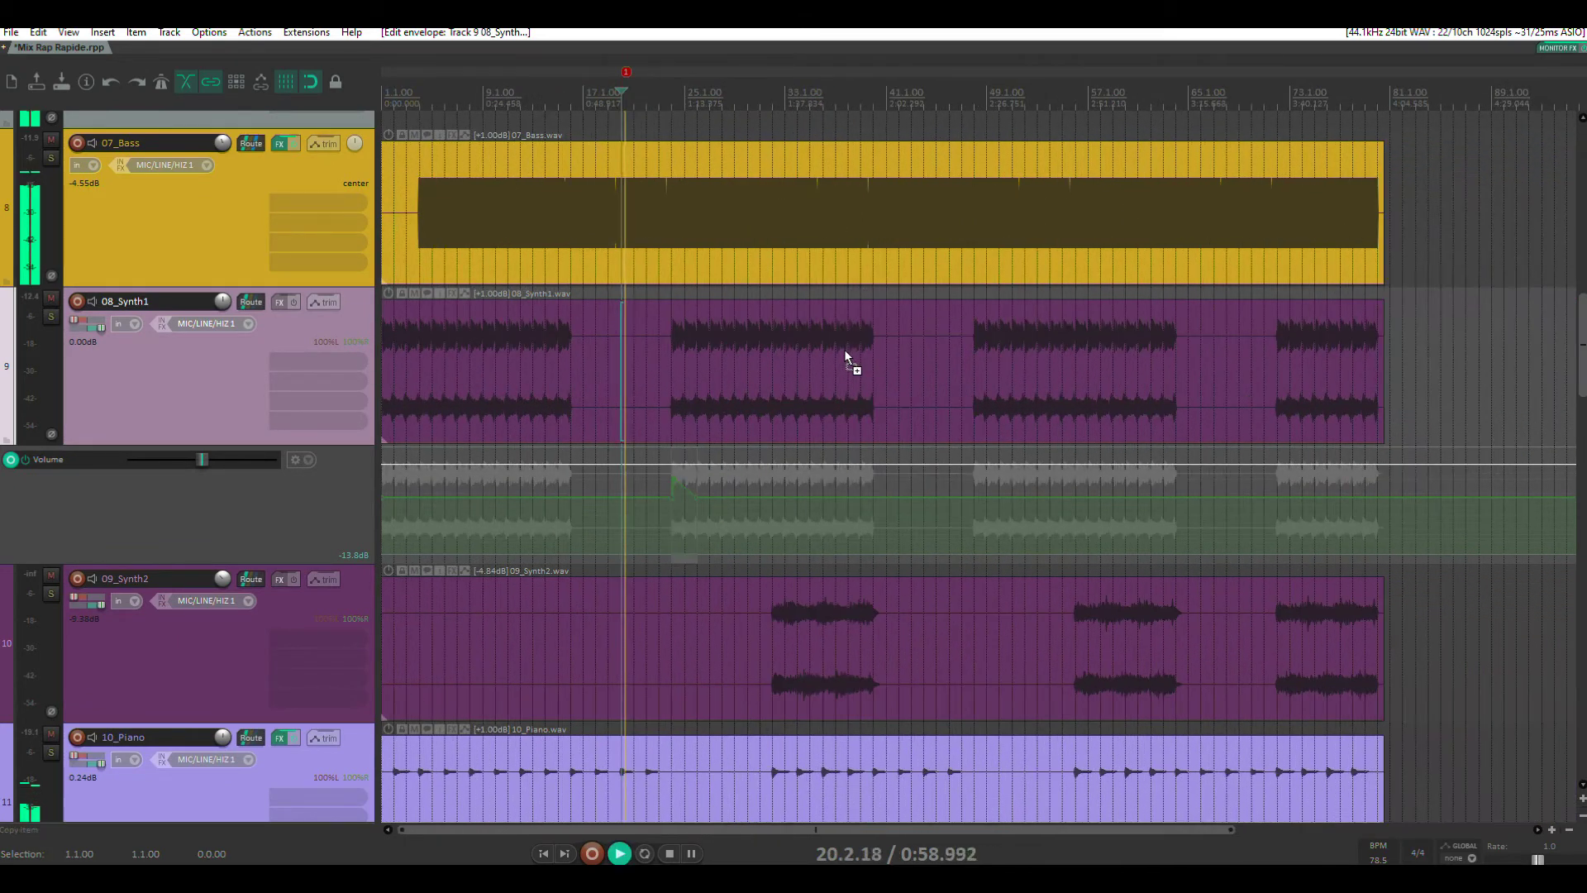
scroll(756, 355, down, 3)
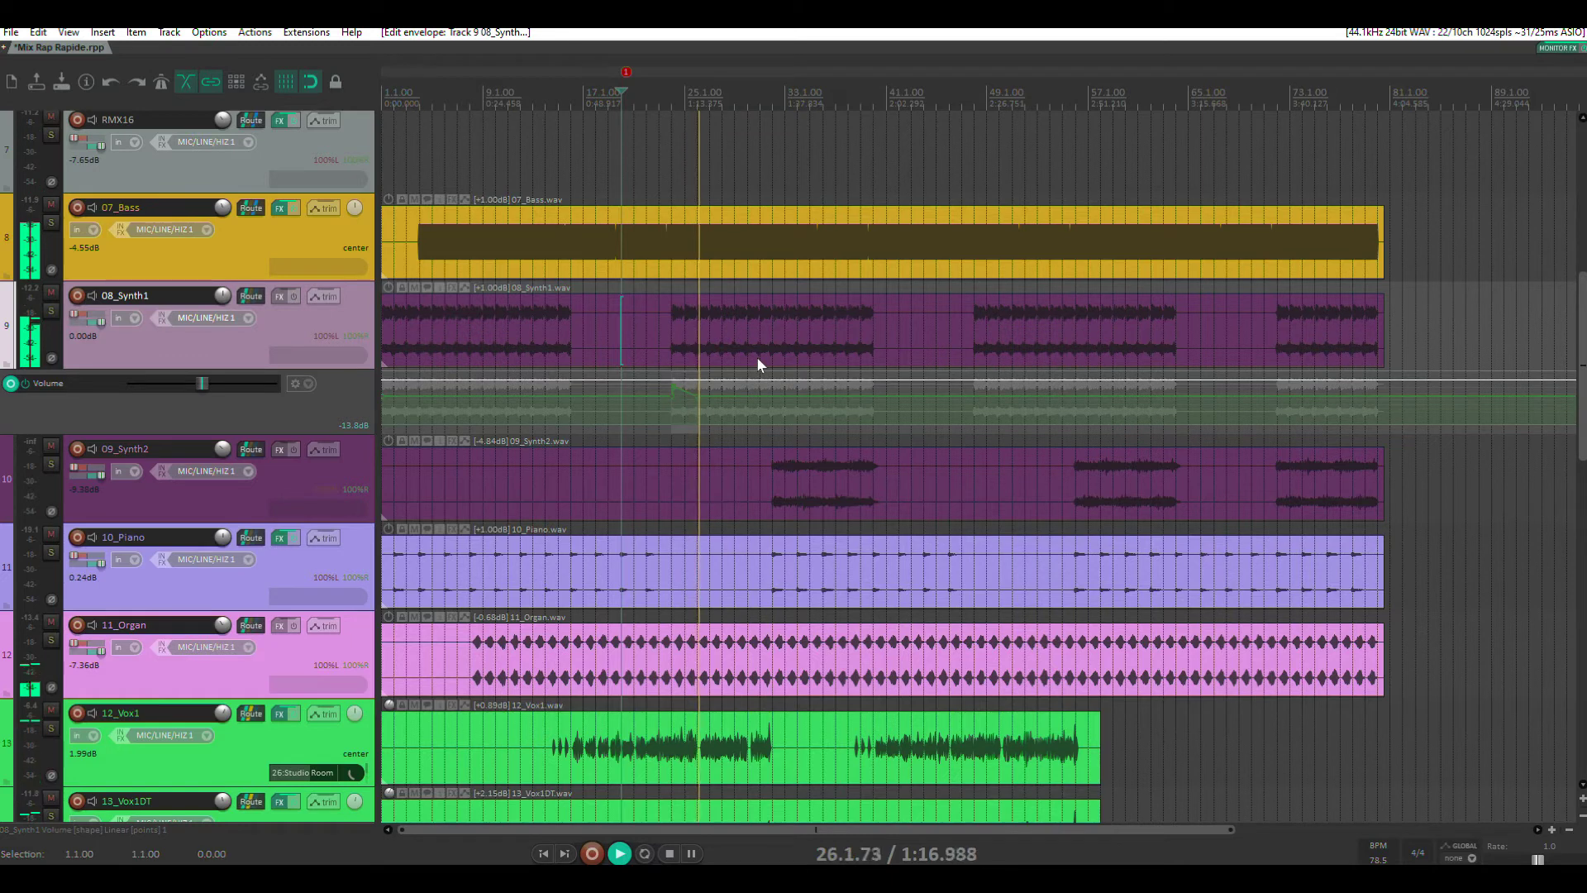
scroll(706, 357, up, 3)
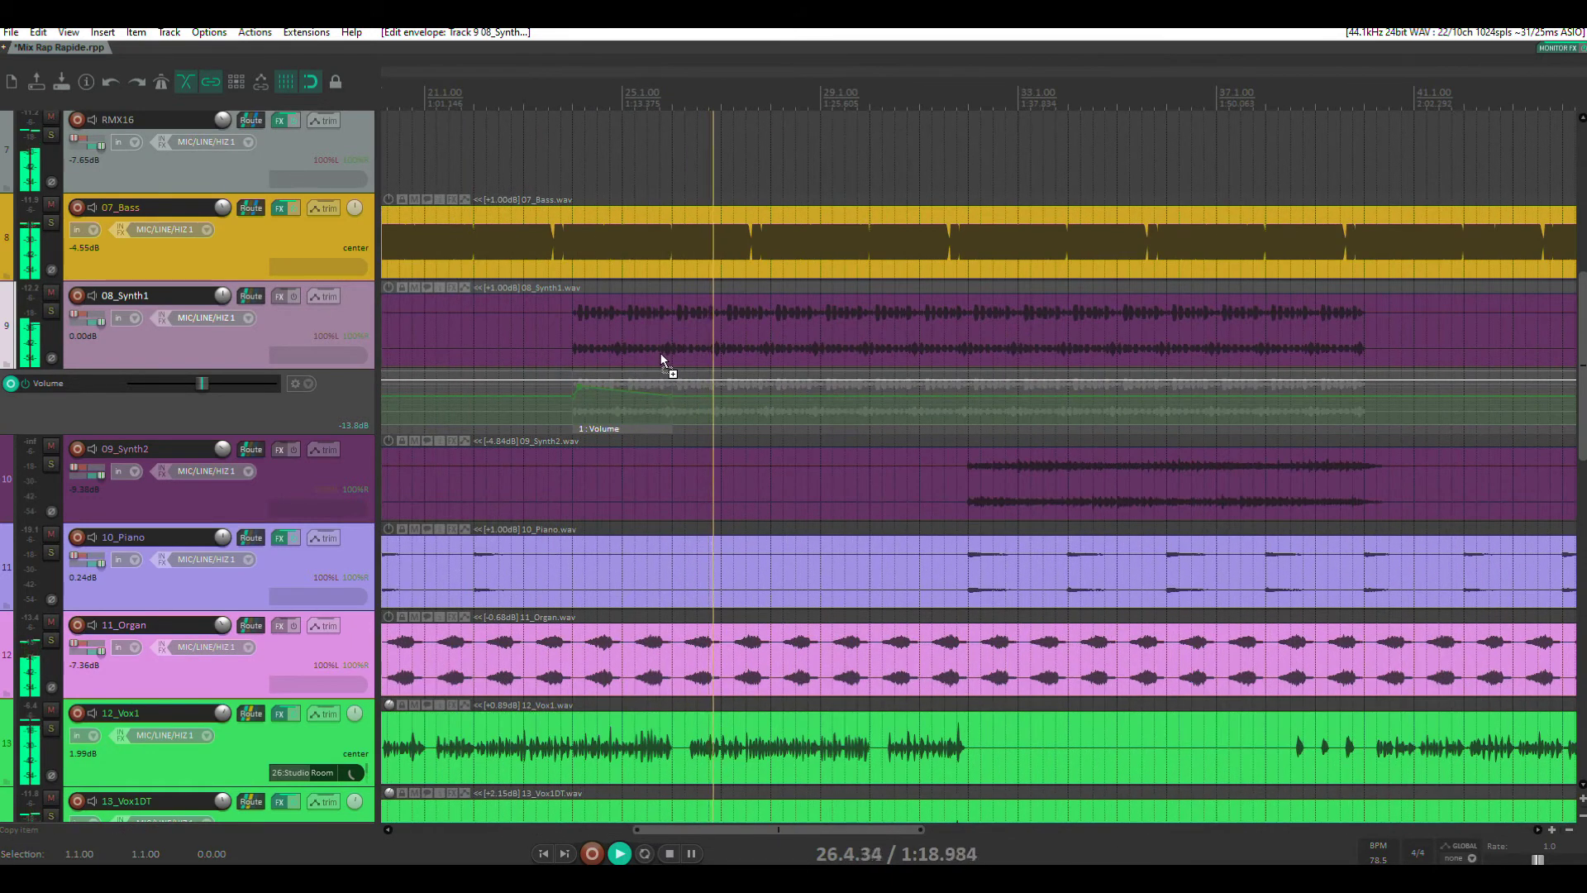
scroll(661, 353, up, 3)
scroll(660, 352, up, 2)
scroll(661, 354, down, 3)
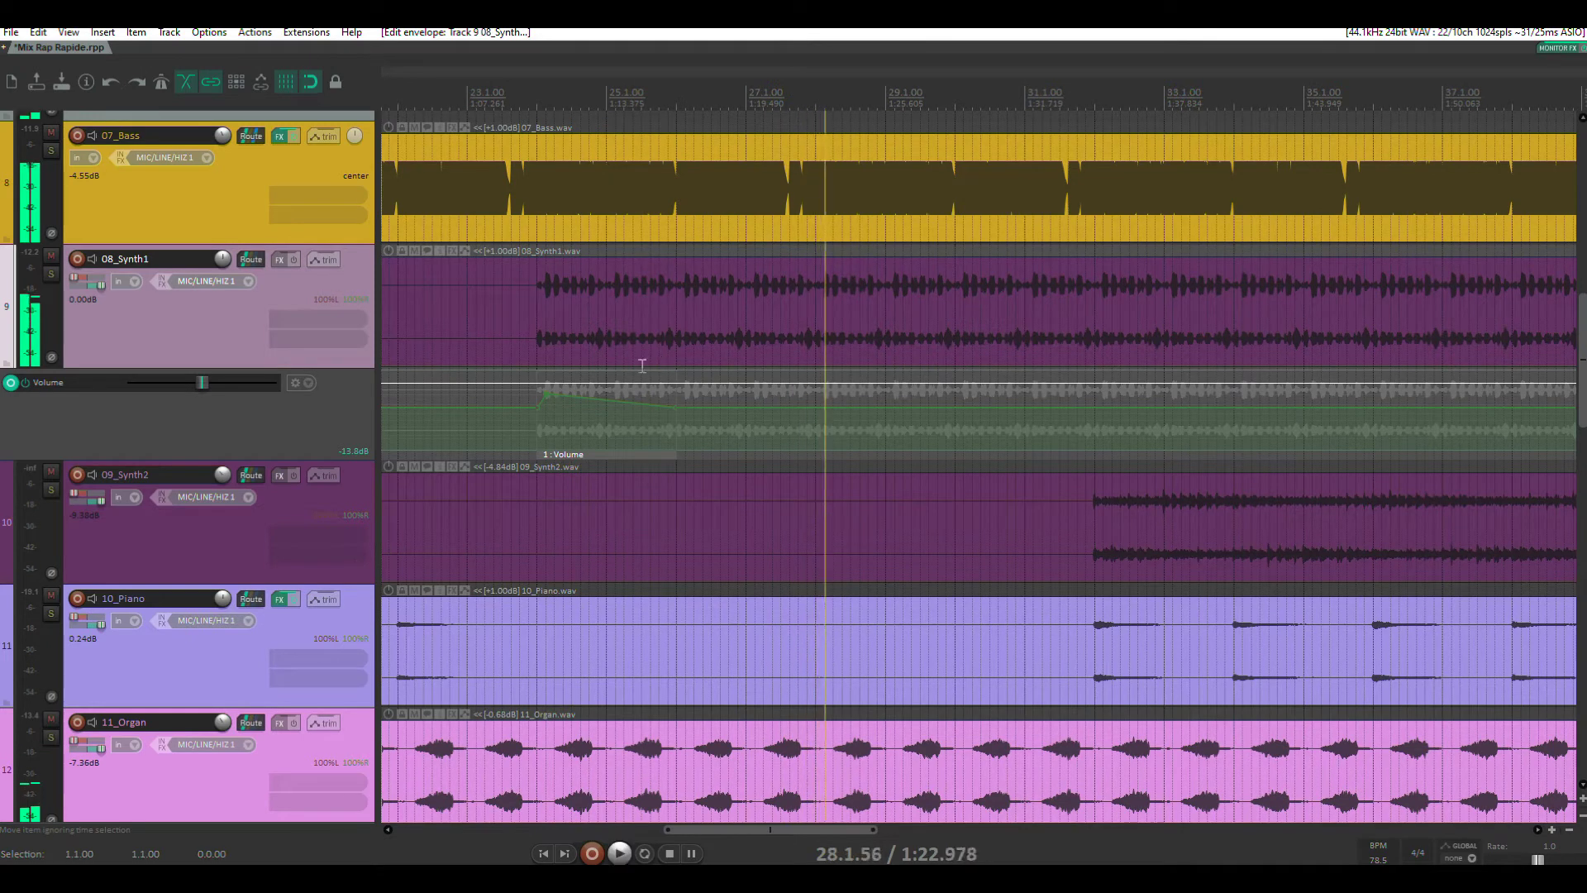
key(space)
Step: Set the shape of the raised point in the 08_Synth1 automation item to Fast end
scroll(567, 415, up, 2)
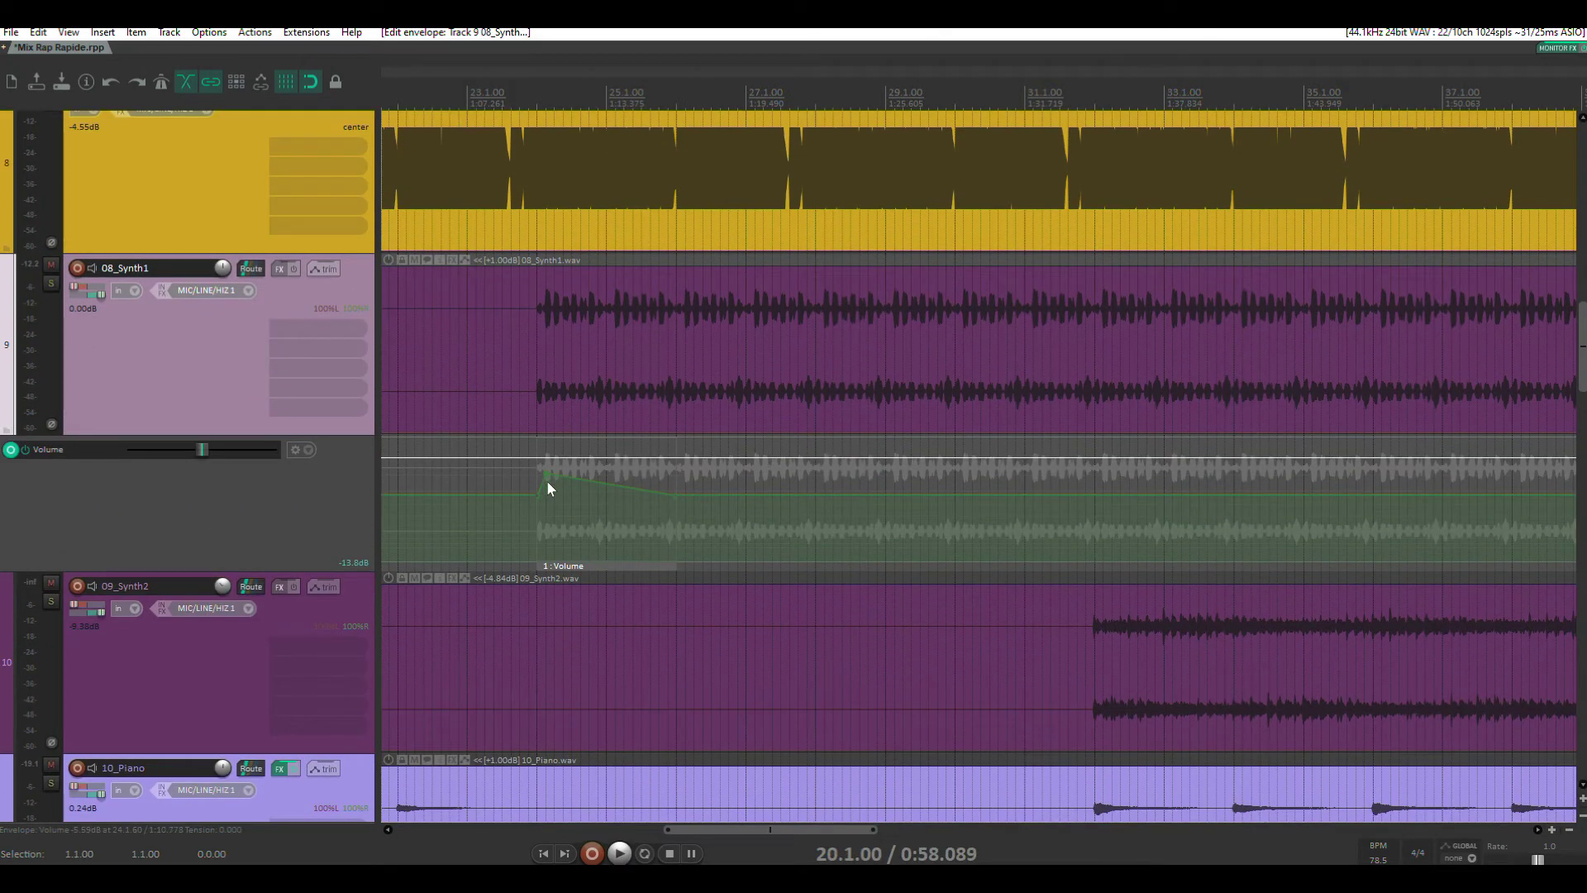
right_click(548, 473)
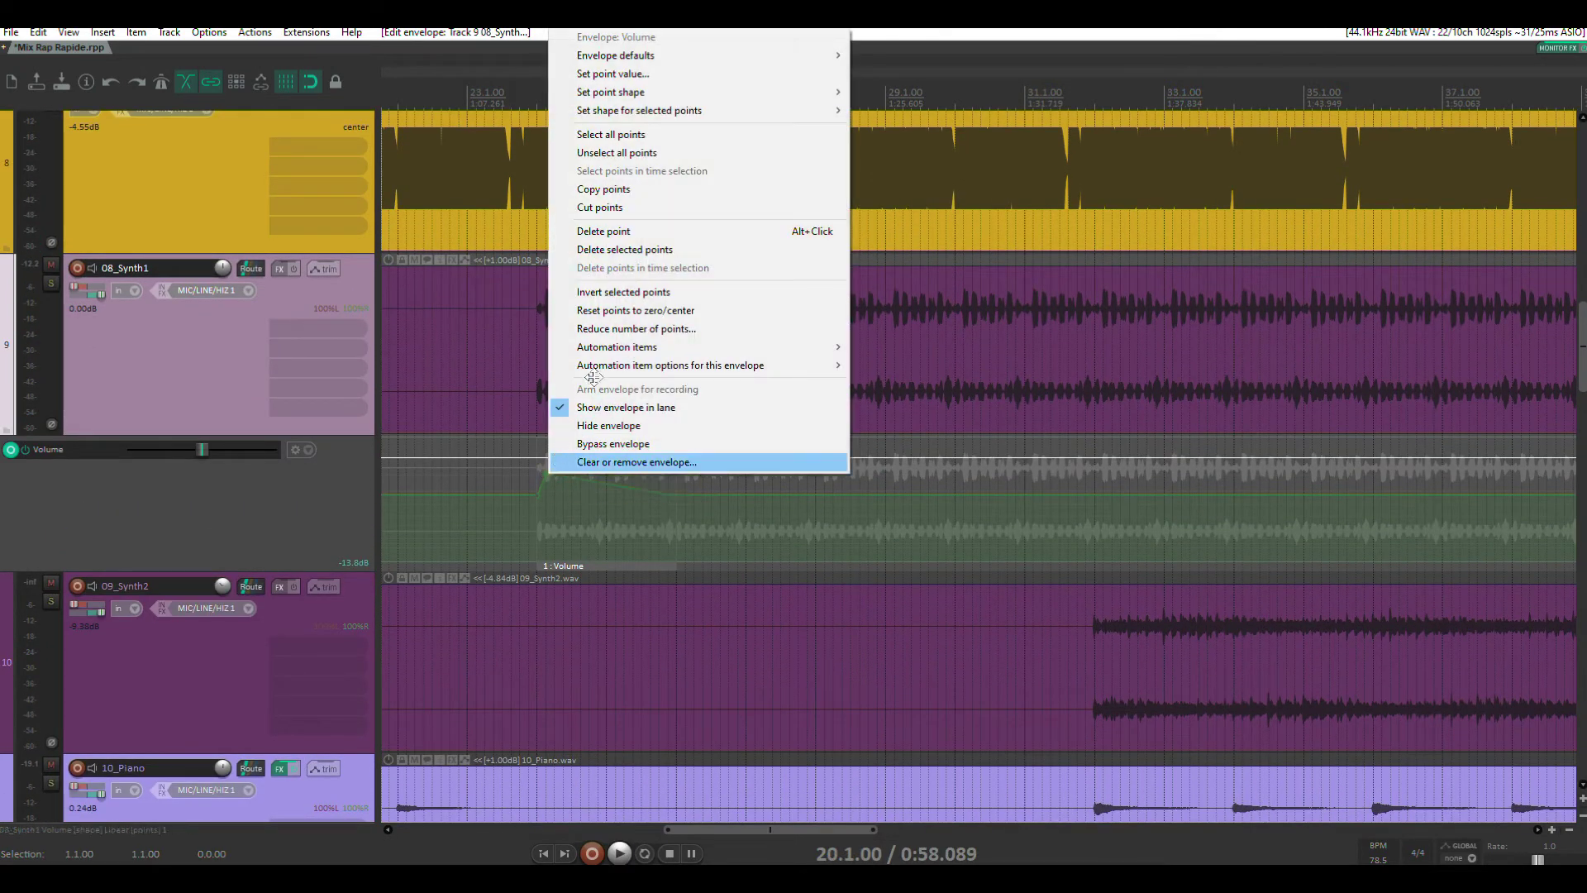
mouse_move(765, 90)
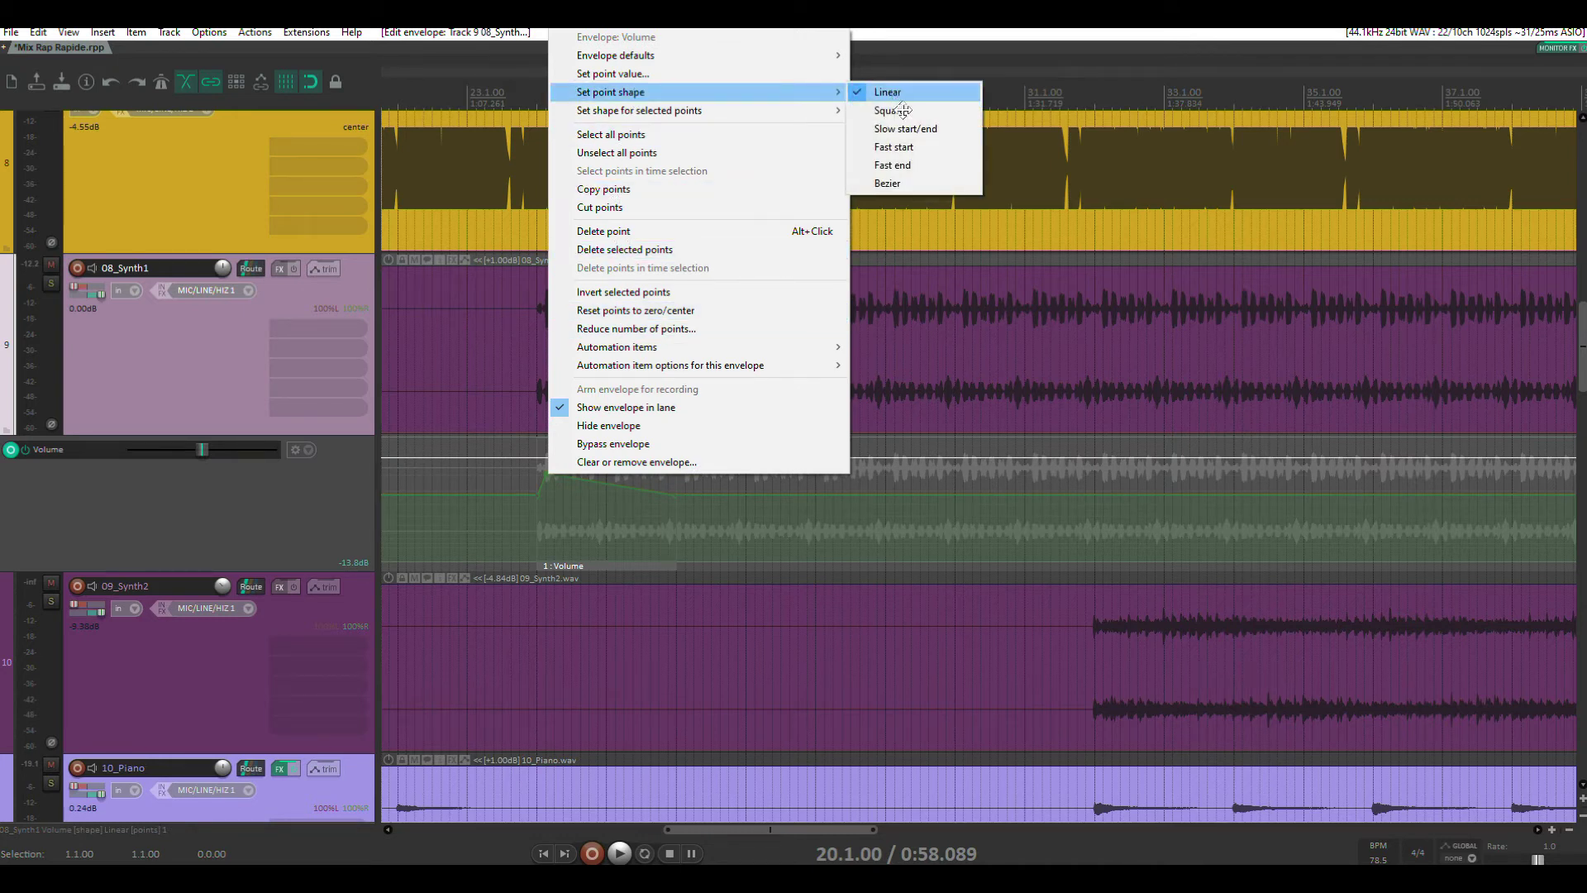
click(894, 165)
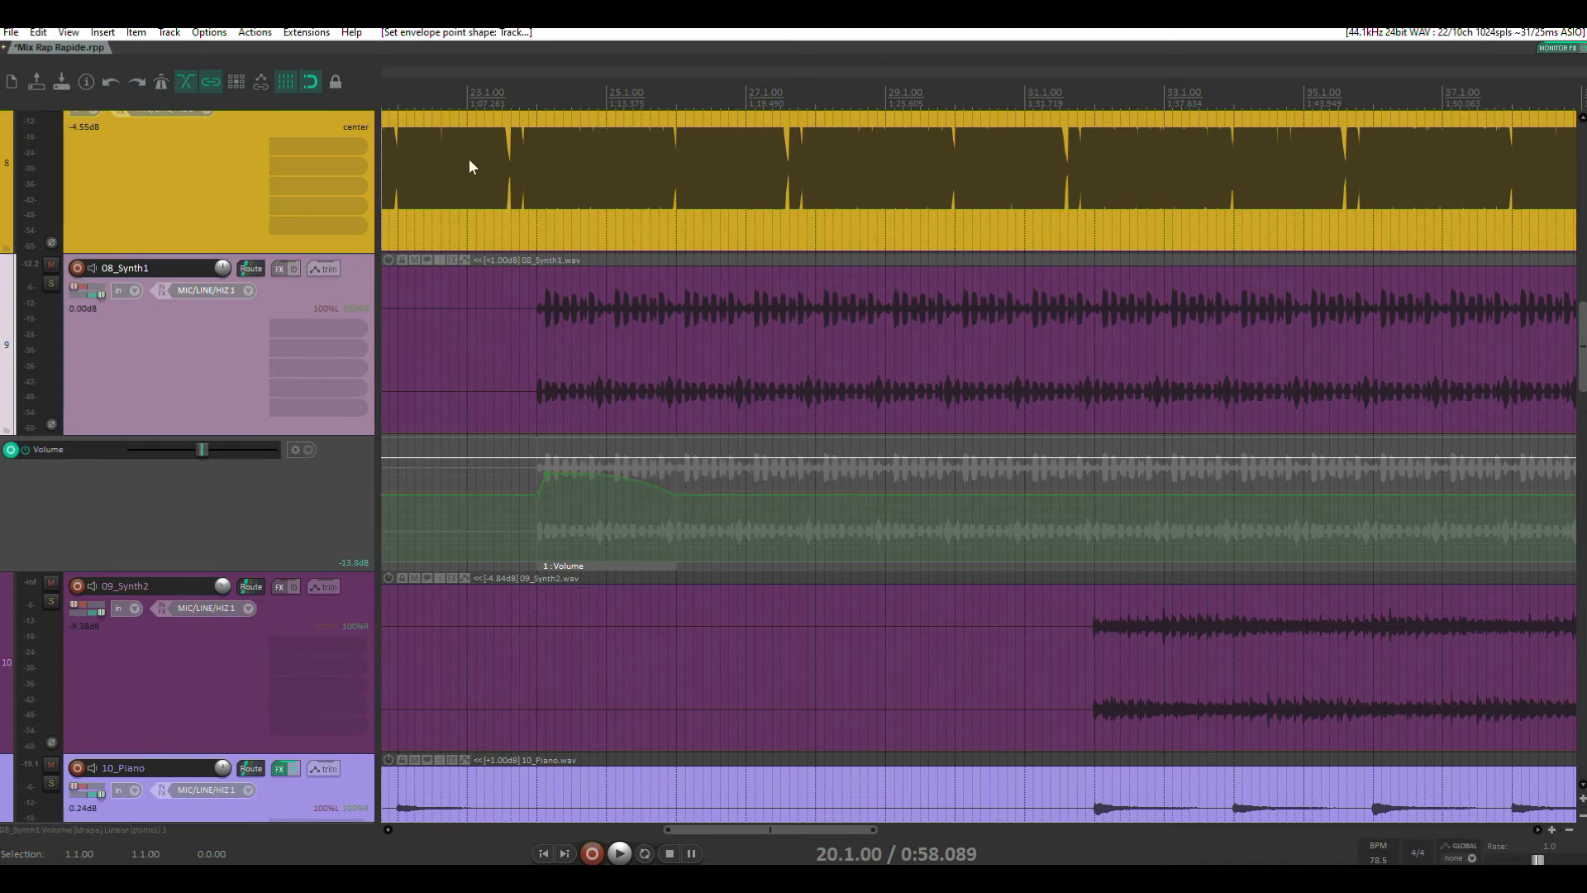
Step: Play the section from 20.1.00 again to judge the 08_Synth1 entrance with the curved volume fade
drag(565, 80, 751, 94)
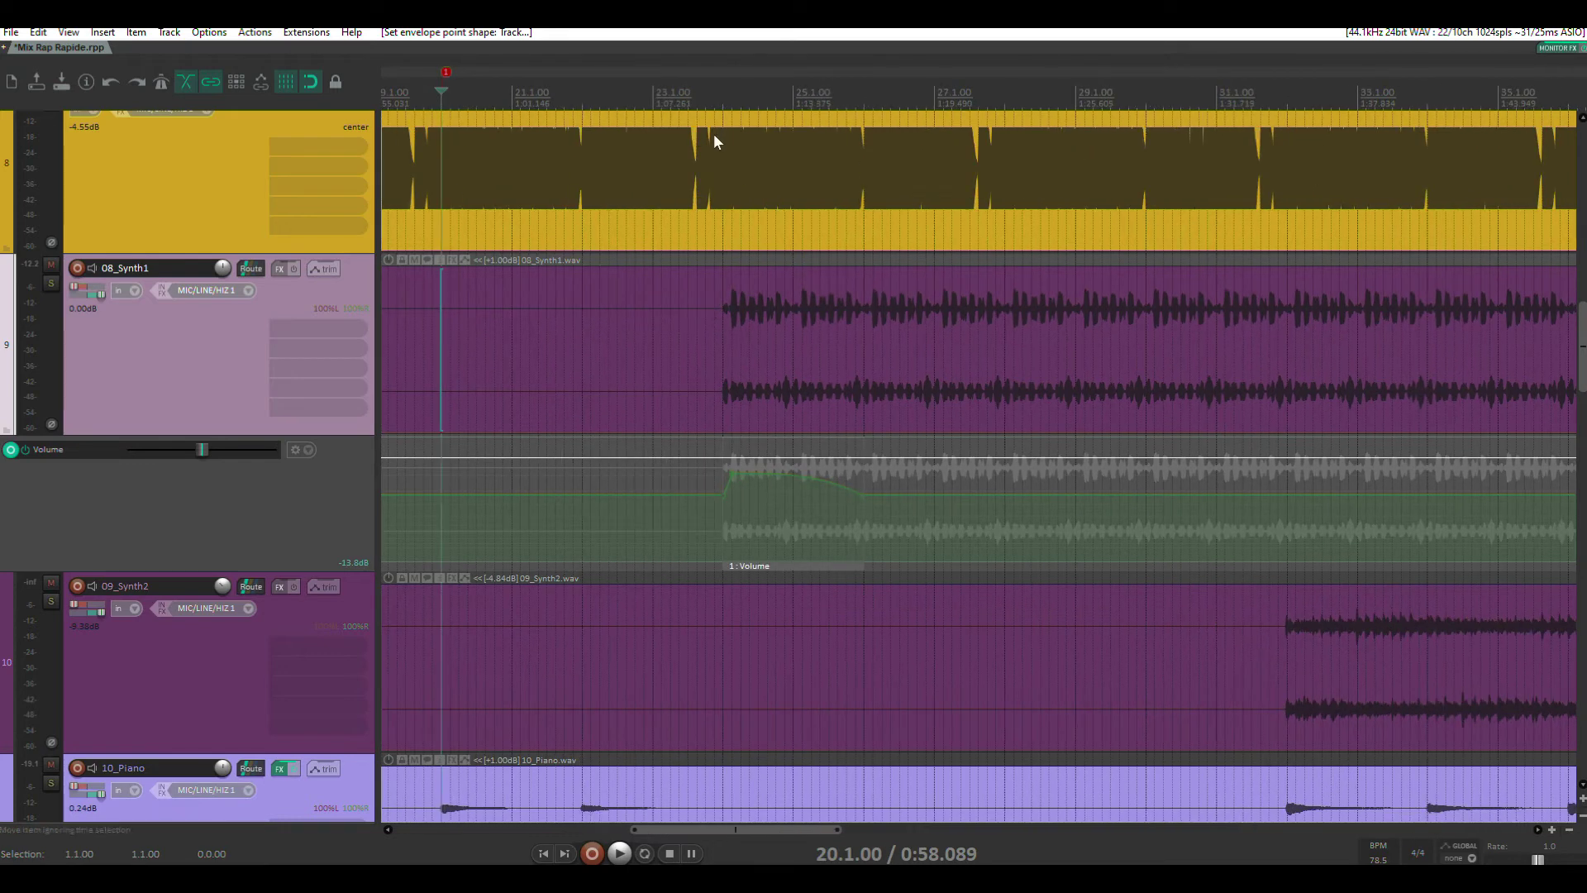
key(space)
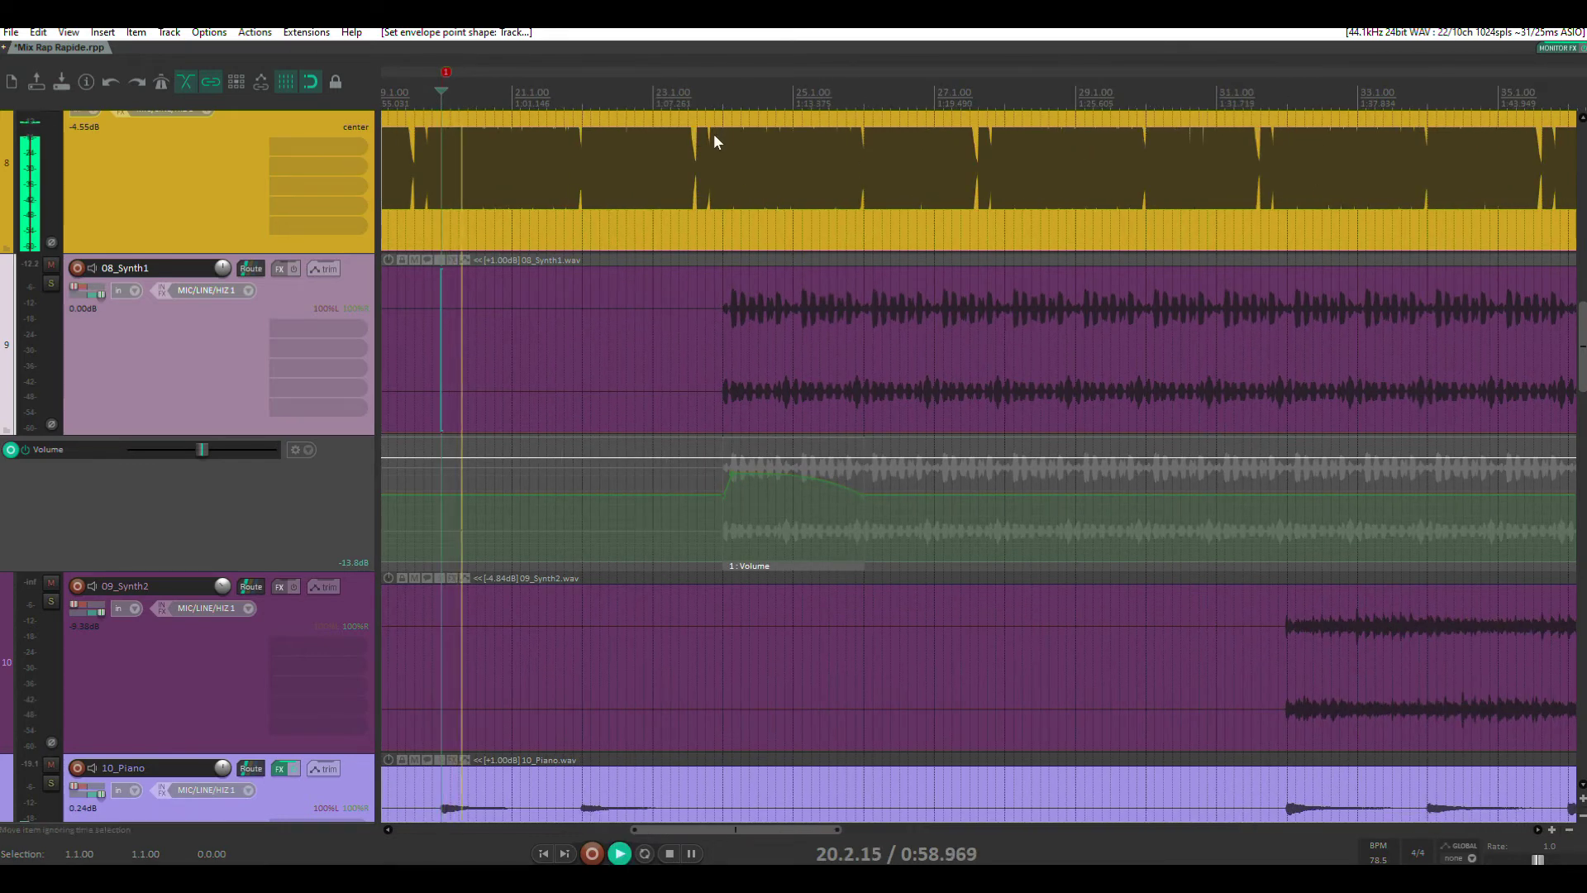
scroll(711, 141, down, 2)
scroll(711, 141, down, 4)
scroll(751, 231, up, 1)
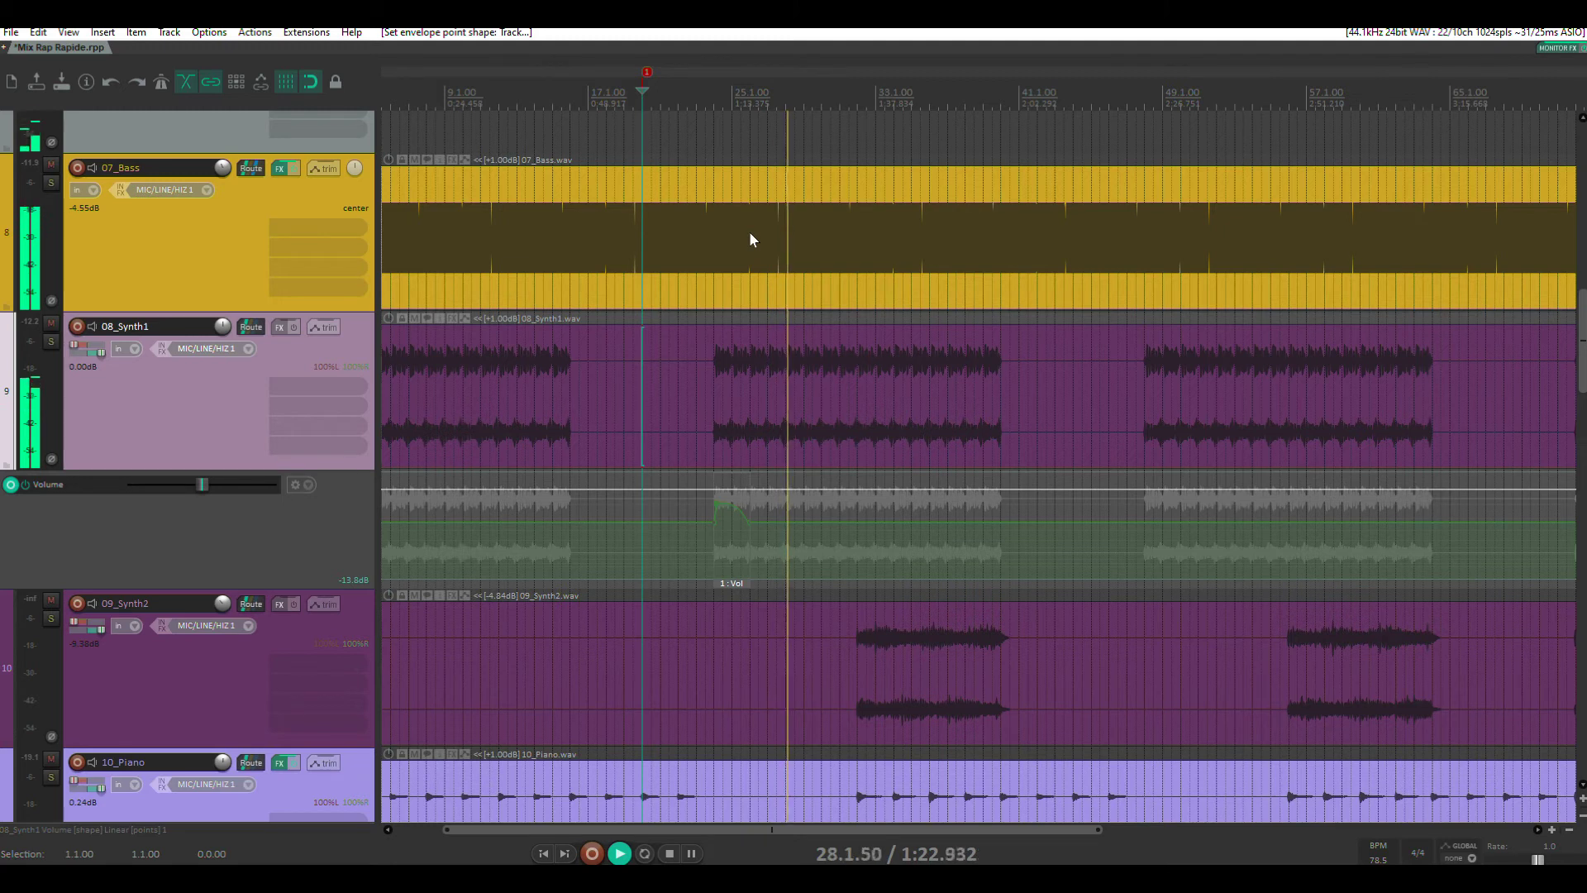
key(space)
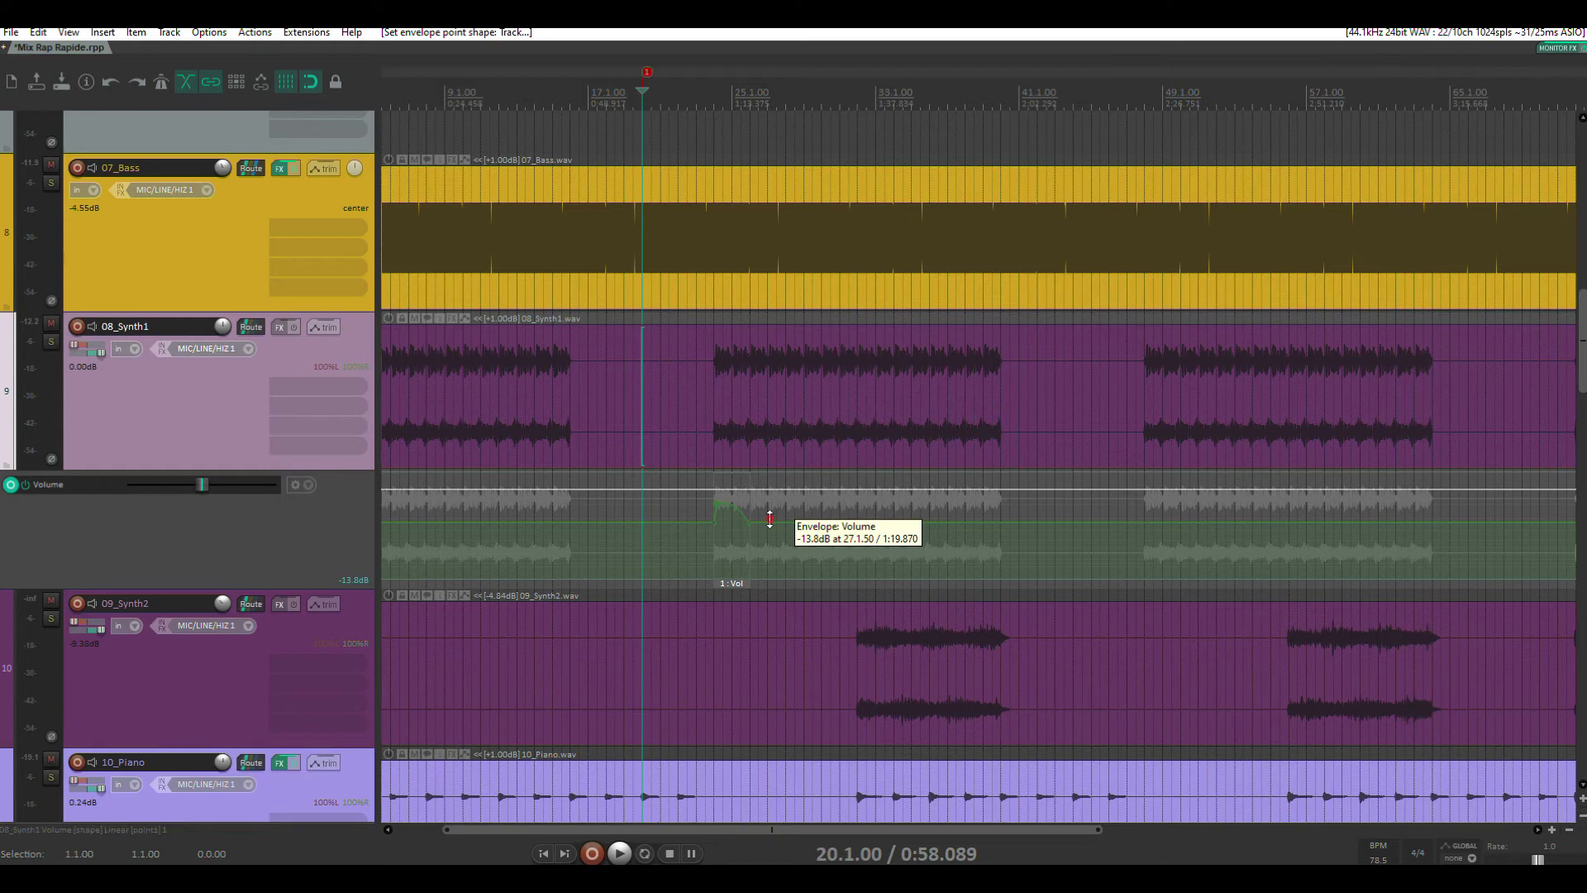
Step: Raise the underlying 08_Synth1 volume envelope to -11.4 dB and align the automation item's end and start points with it
drag(770, 519, 769, 509)
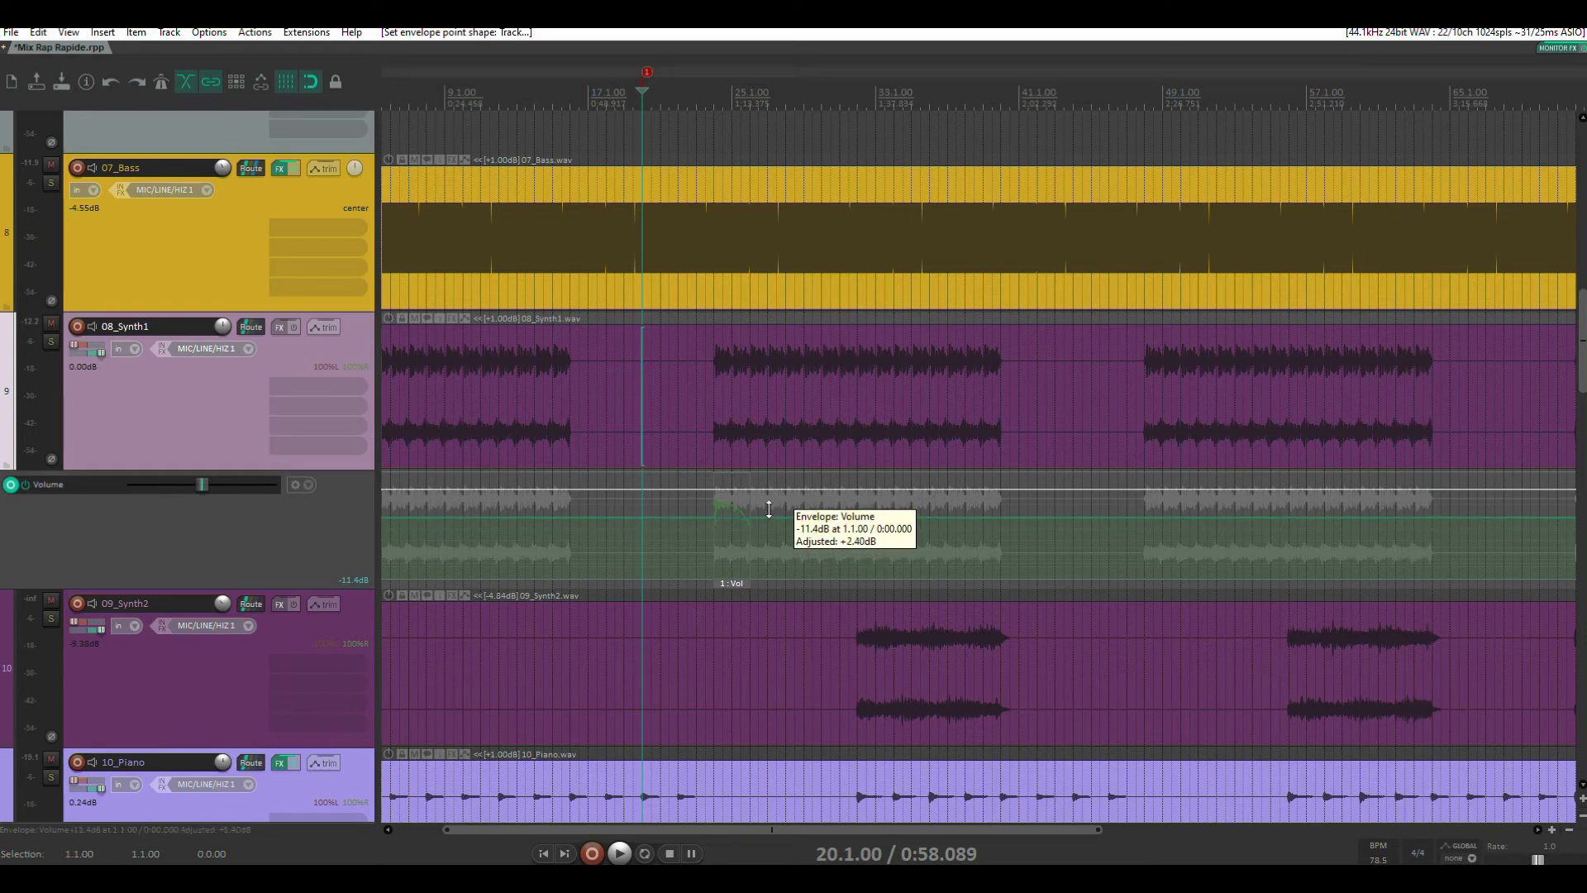
scroll(769, 510, up, 5)
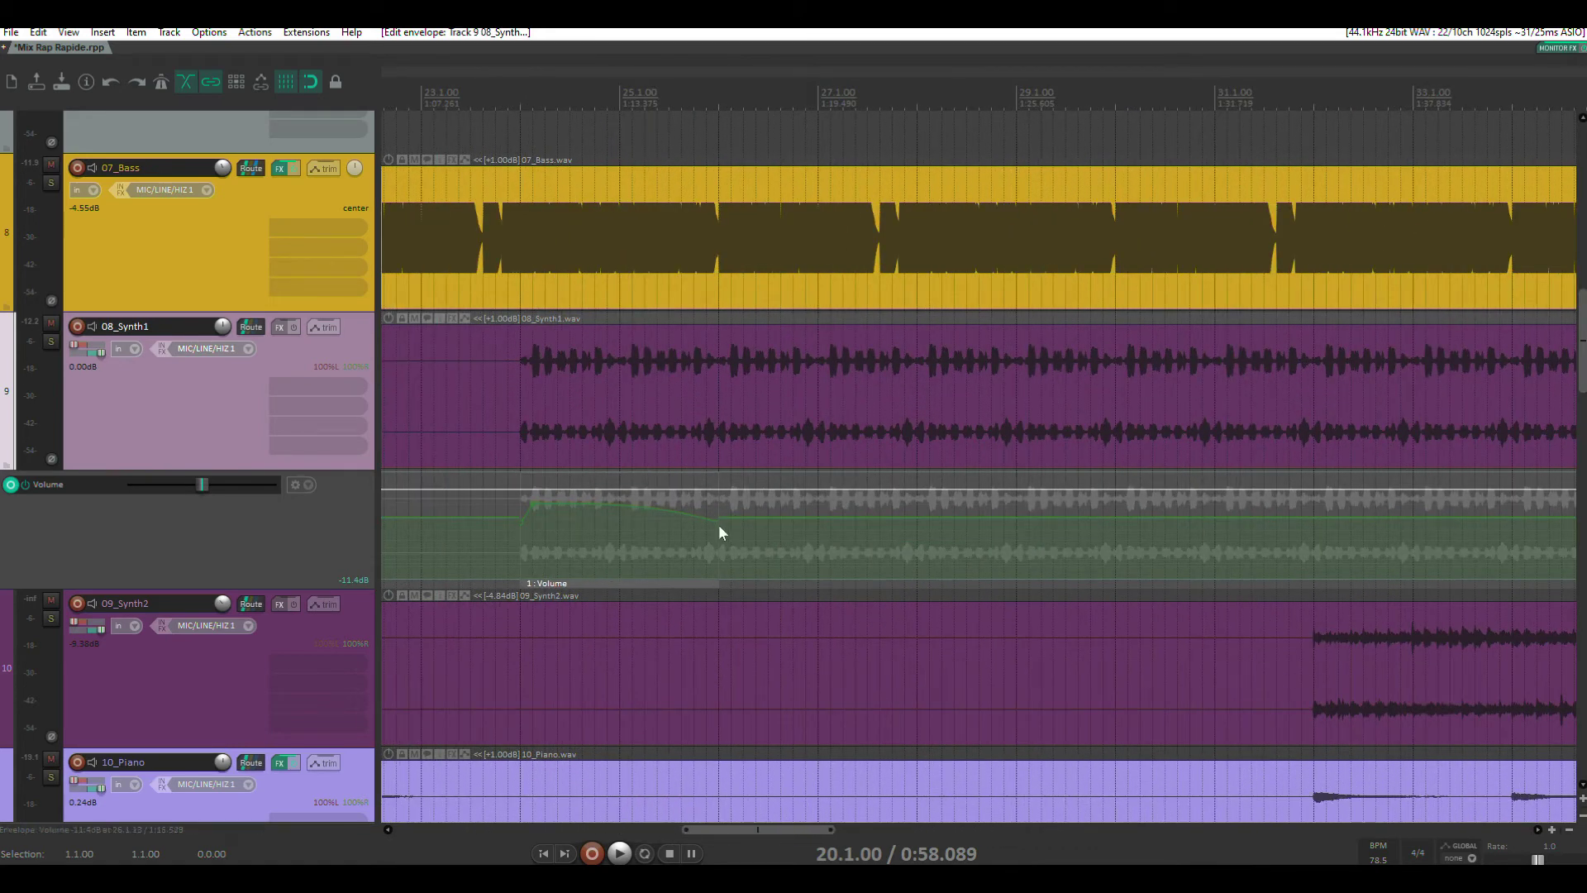
drag(716, 525, 716, 521)
scroll(785, 563, down, 2)
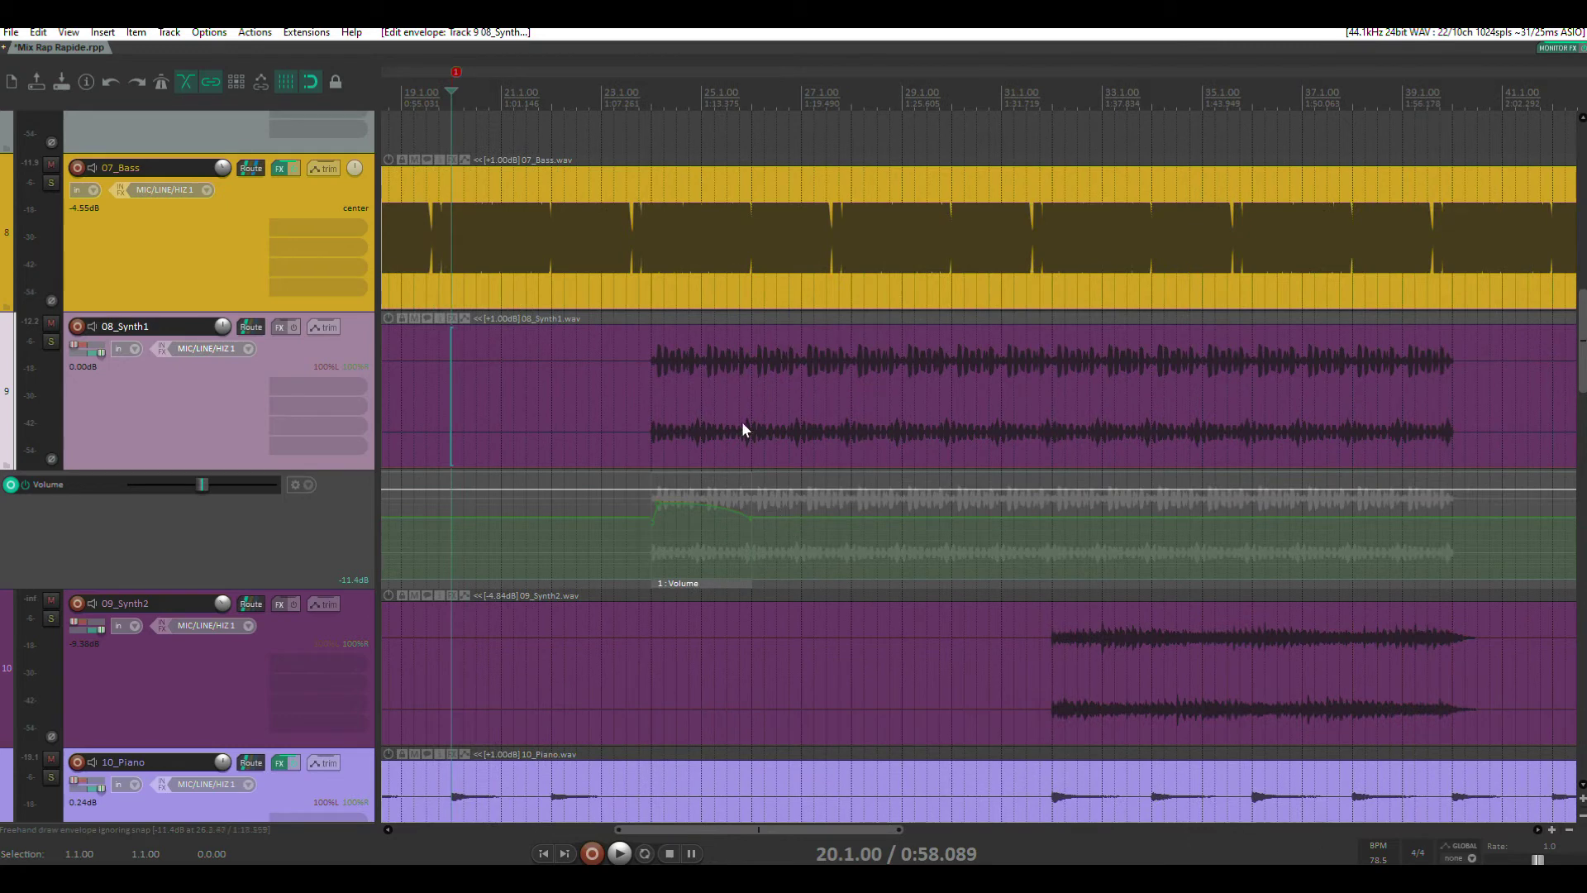
scroll(645, 513, up, 6)
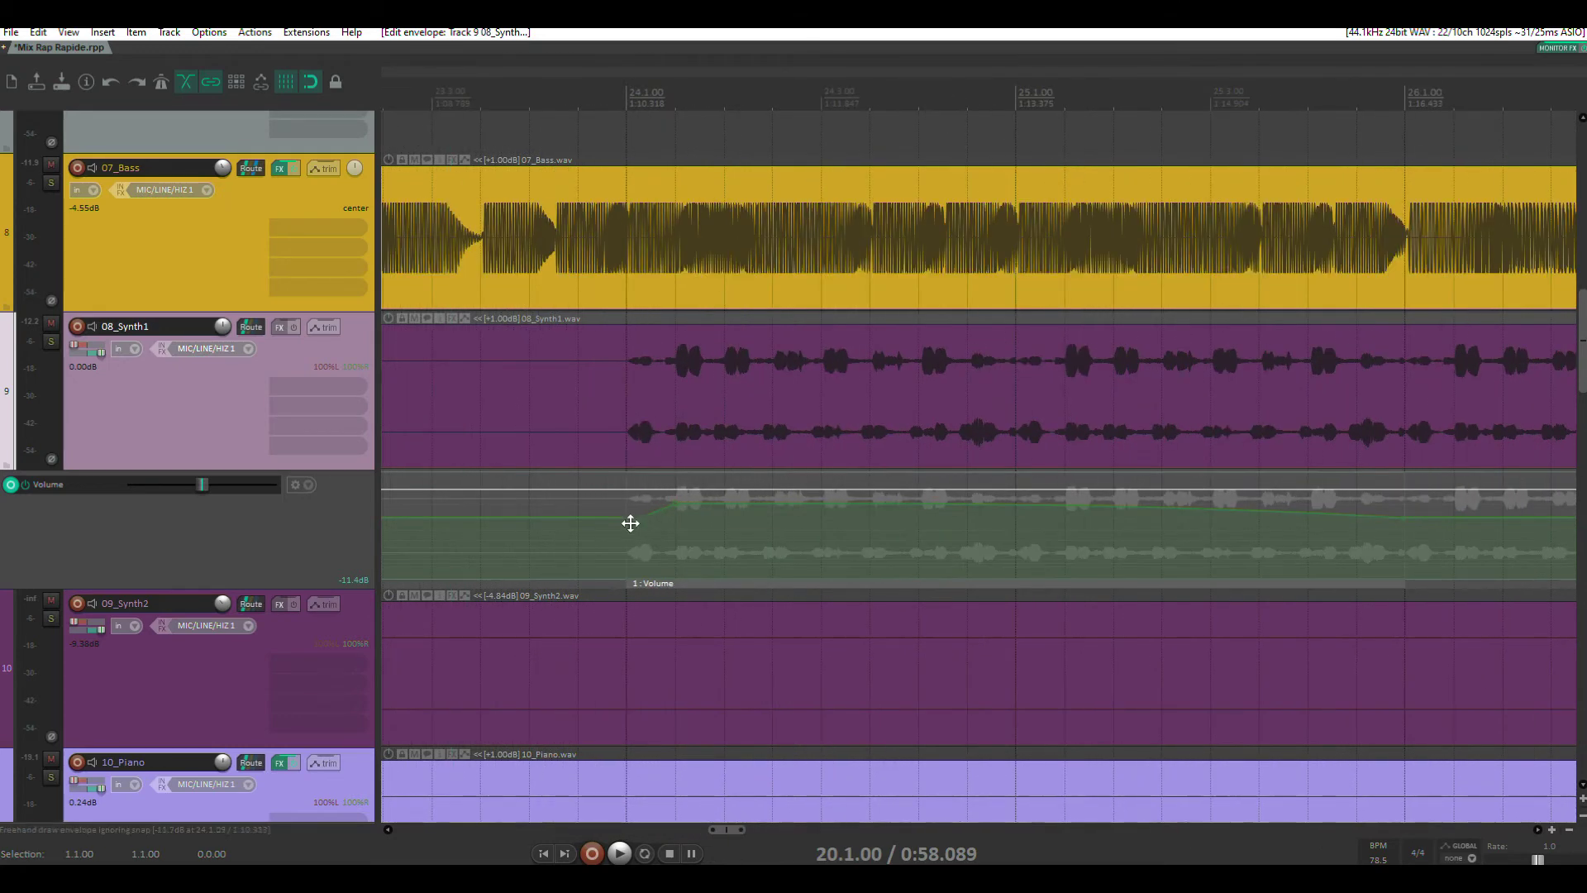
click(627, 517)
scroll(669, 418, down, 3)
scroll(582, 147, down, 4)
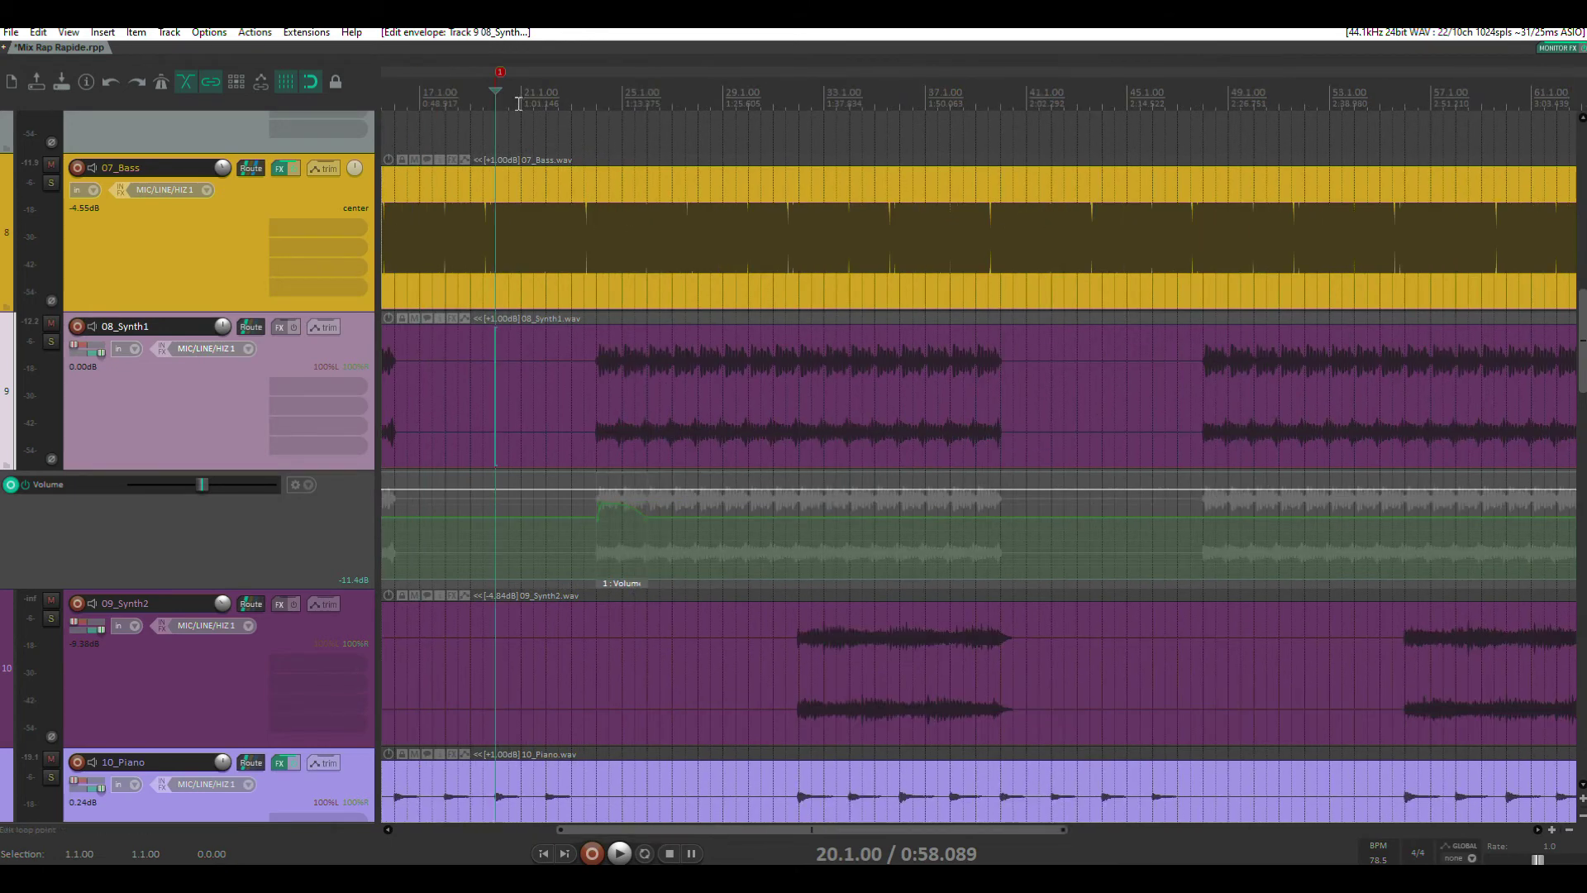
Step: Play the mix from 22.1.00 to check the 08_Synth1 entrance against its raised base volume
click(546, 104)
key(space)
scroll(614, 234, up, 3)
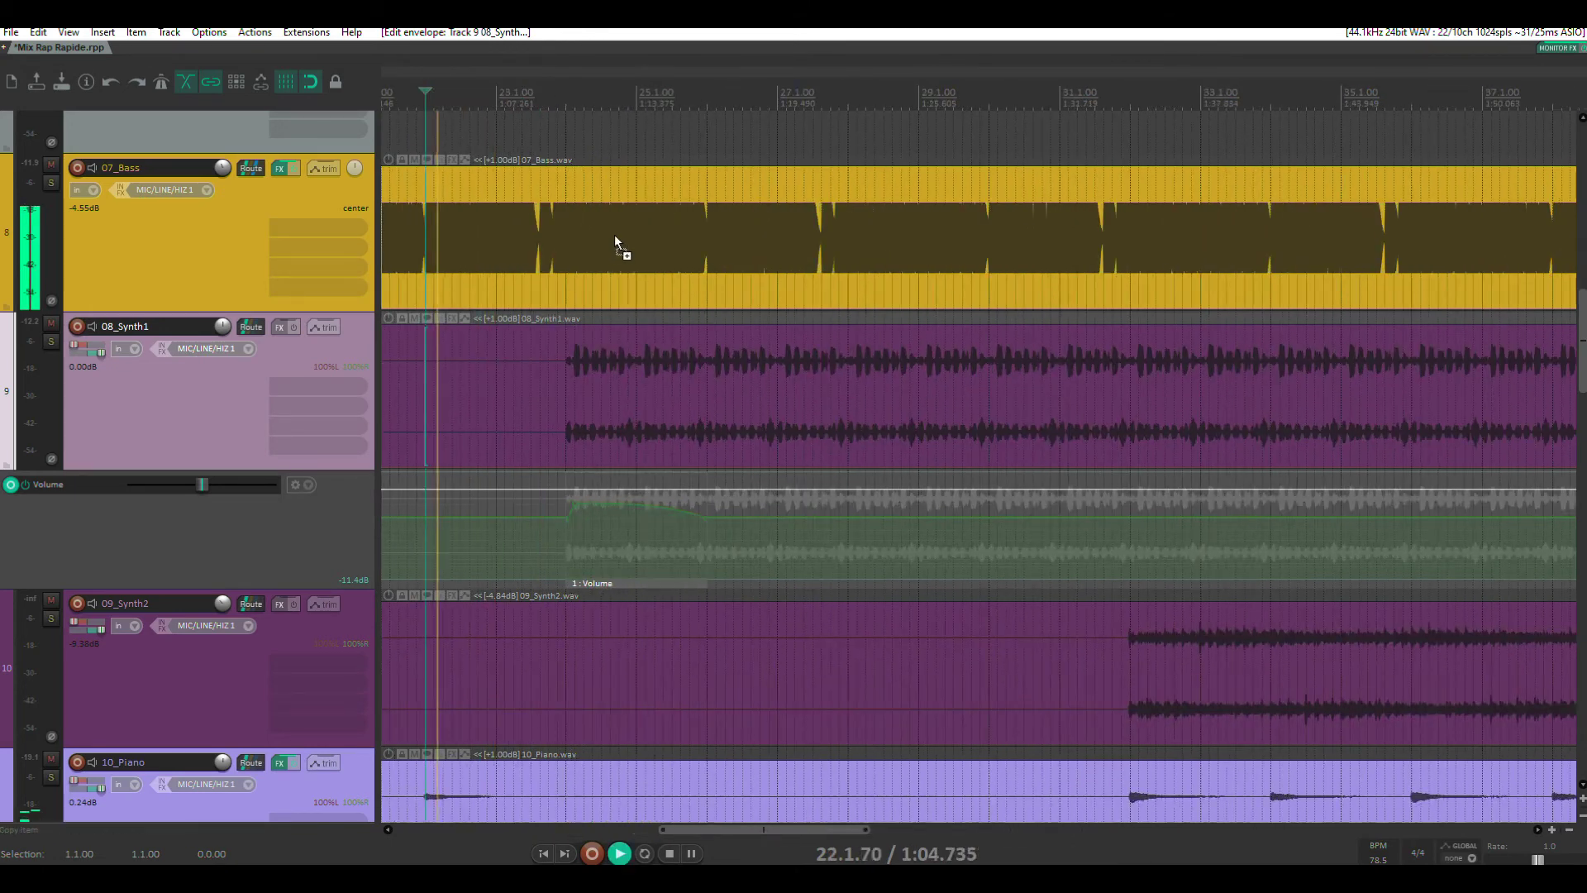
scroll(703, 322, down, 3)
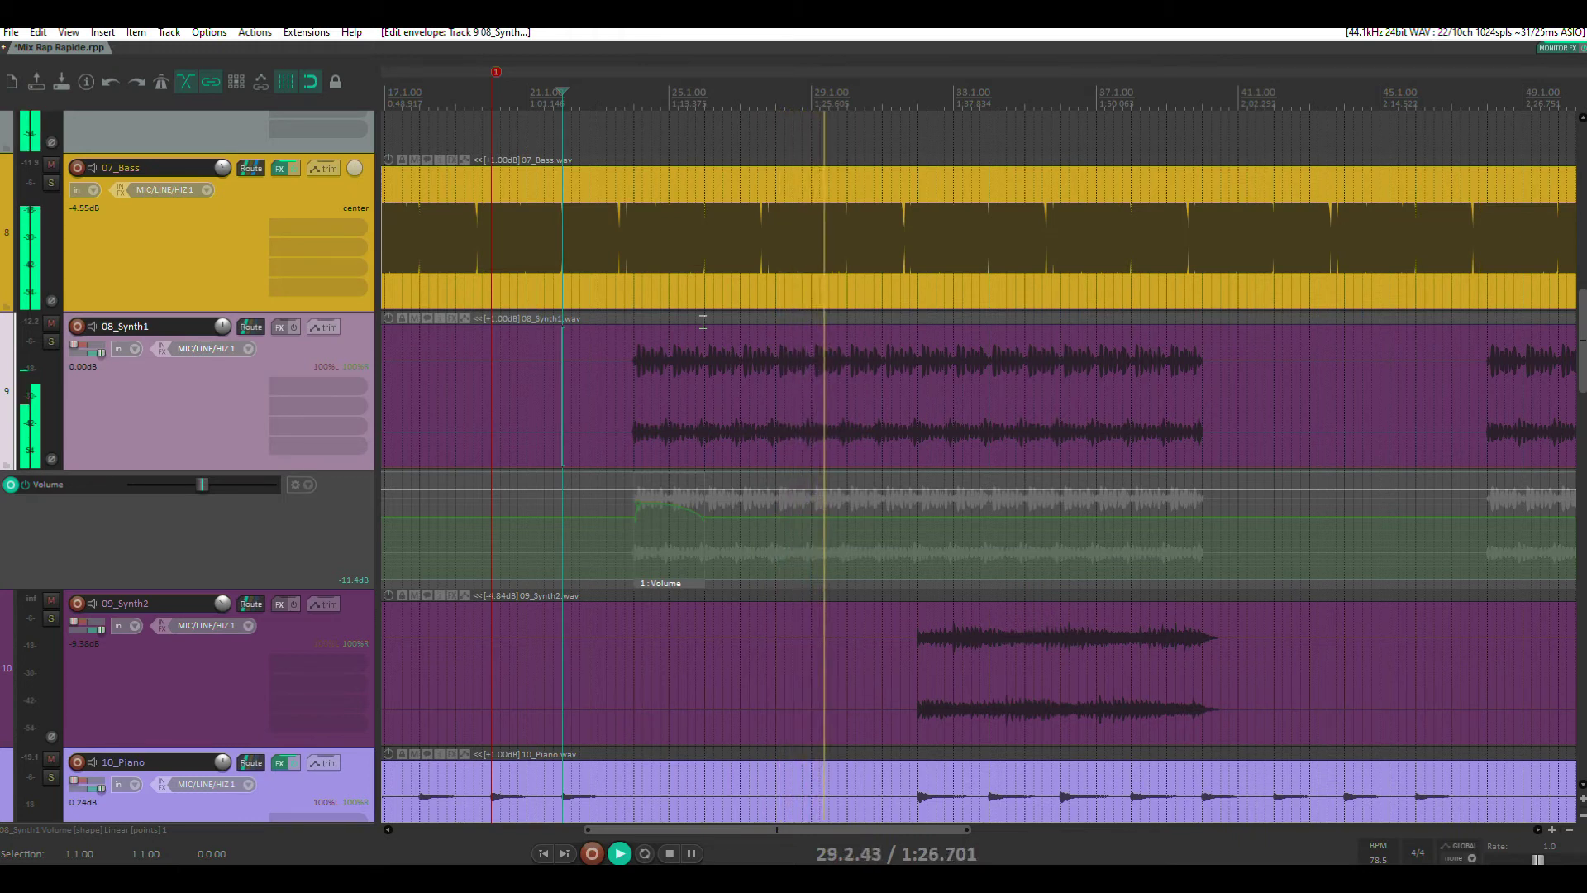
key(space)
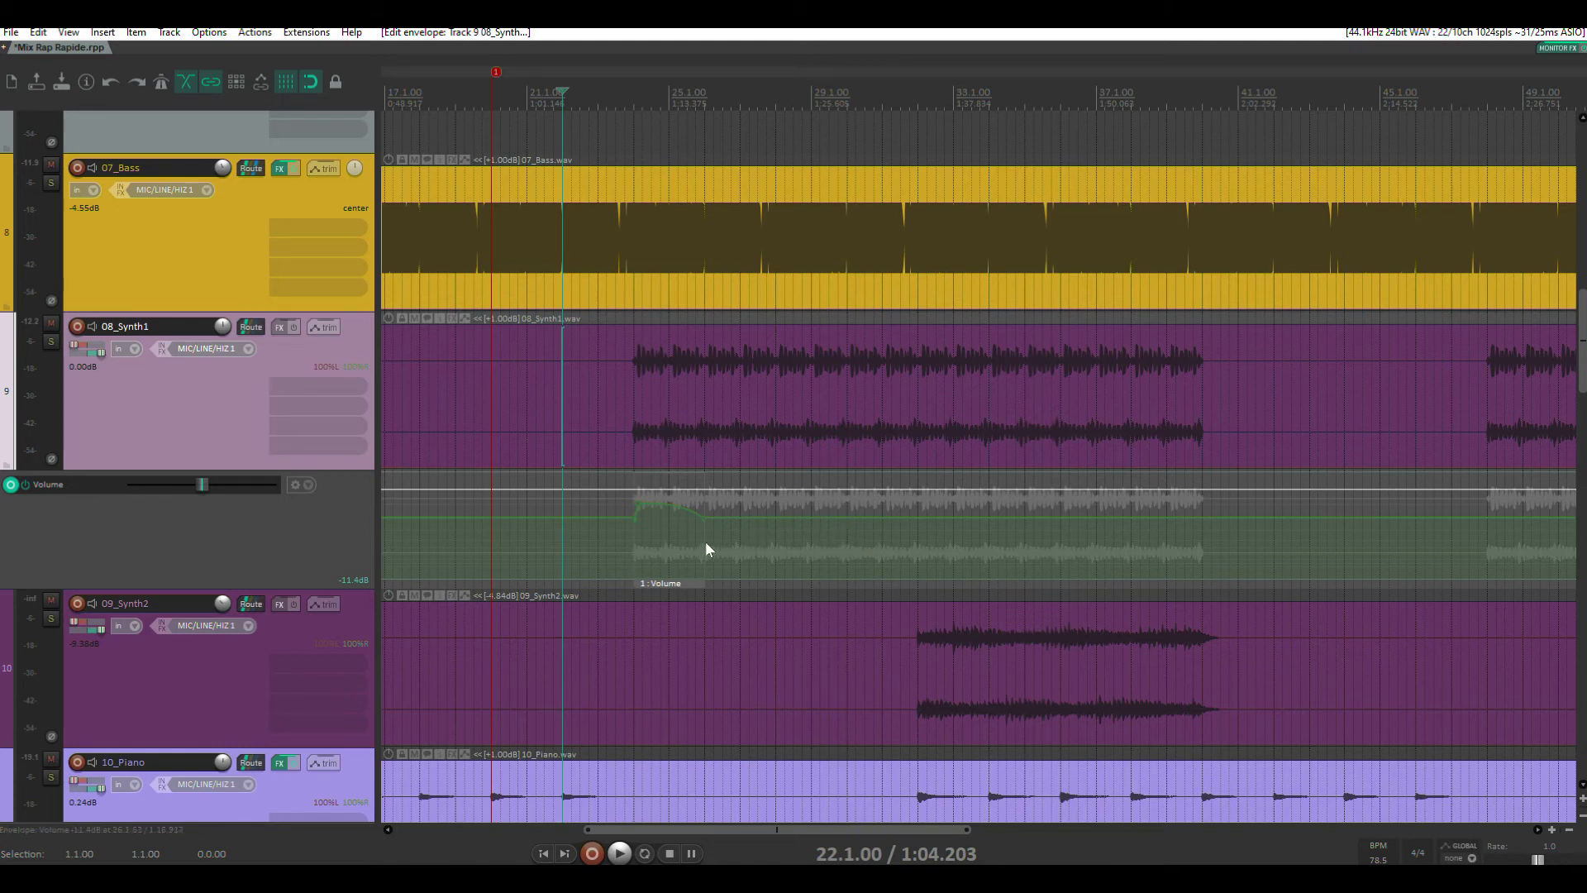
Step: Try extending the end of the 08_Synth1 automation item to 28.1.00 and further along the synth section
drag(703, 542, 774, 558)
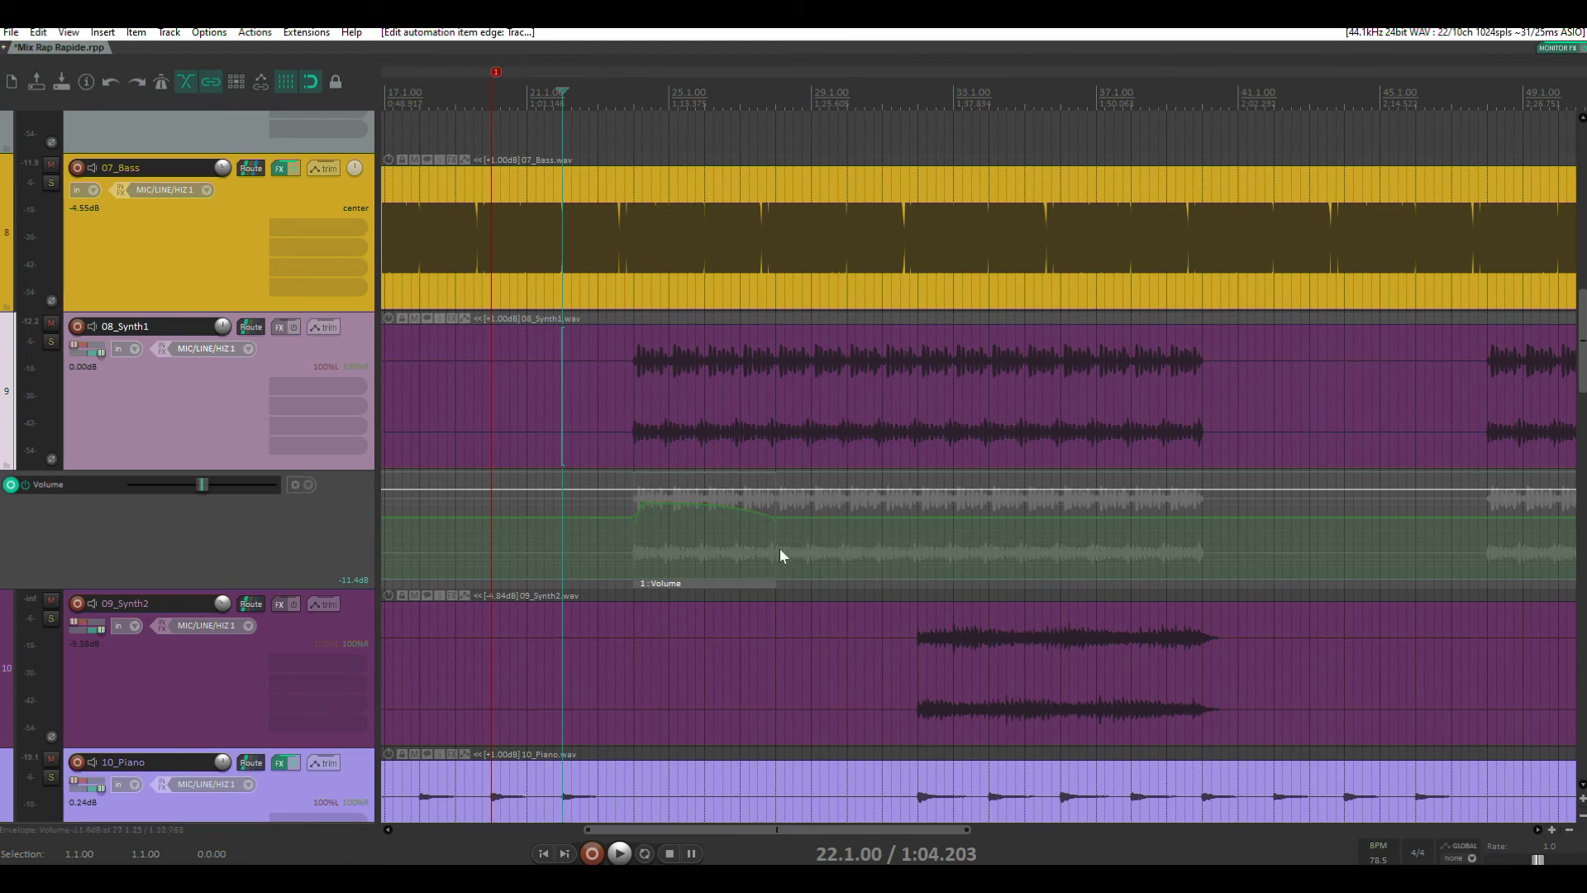
mouse_move(776, 548)
mouse_down()
mouse_move(699, 549)
mouse_move(677, 591)
mouse_move(1523, 595)
mouse_move(1171, 552)
mouse_up()
Step: Copy the 08_Synth1 automation item to the synth entrances at 48.1.00 and 72.1.00
scroll(1157, 564, down, 4)
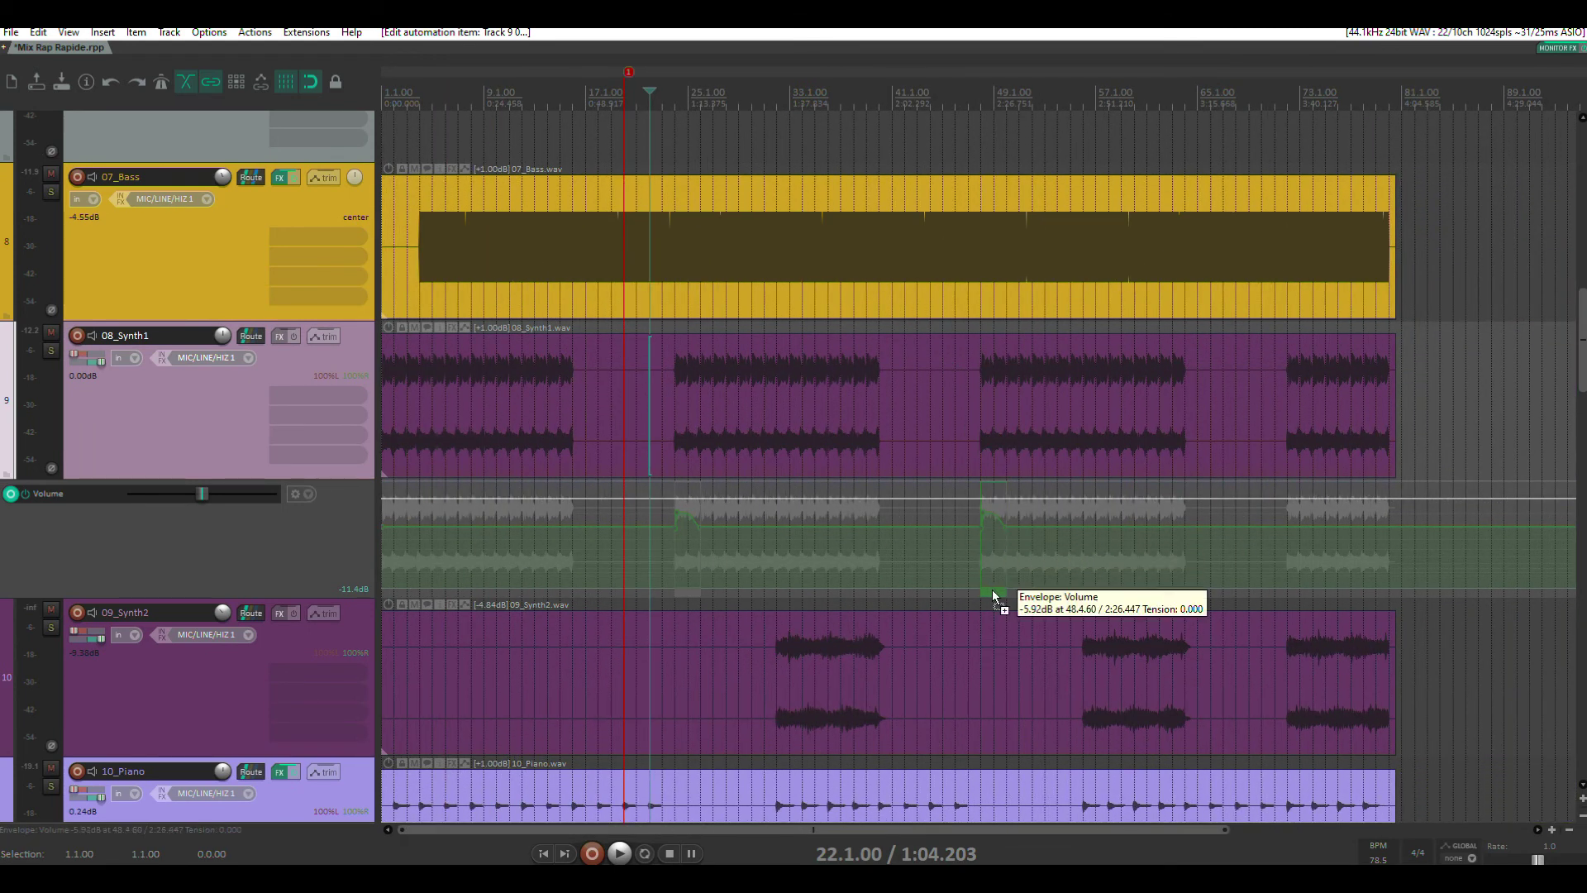
drag(992, 588, 1301, 581)
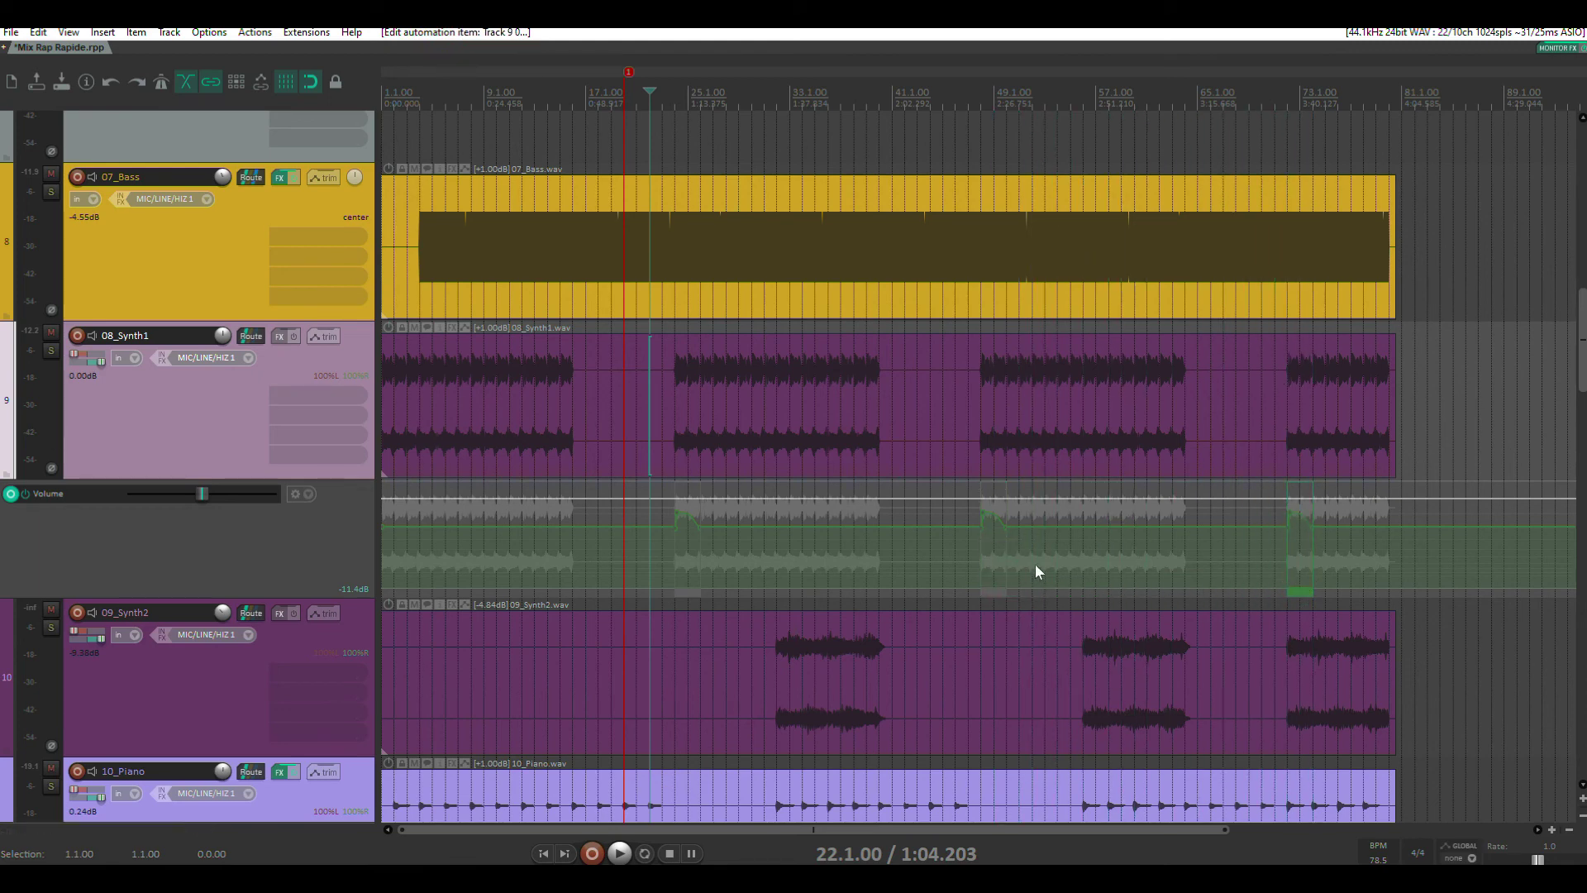
Step: Play from 24.1.00 with the 24_VoxSFX track briefly soloed to examine its sound and where it enters
scroll(745, 552, down, 12)
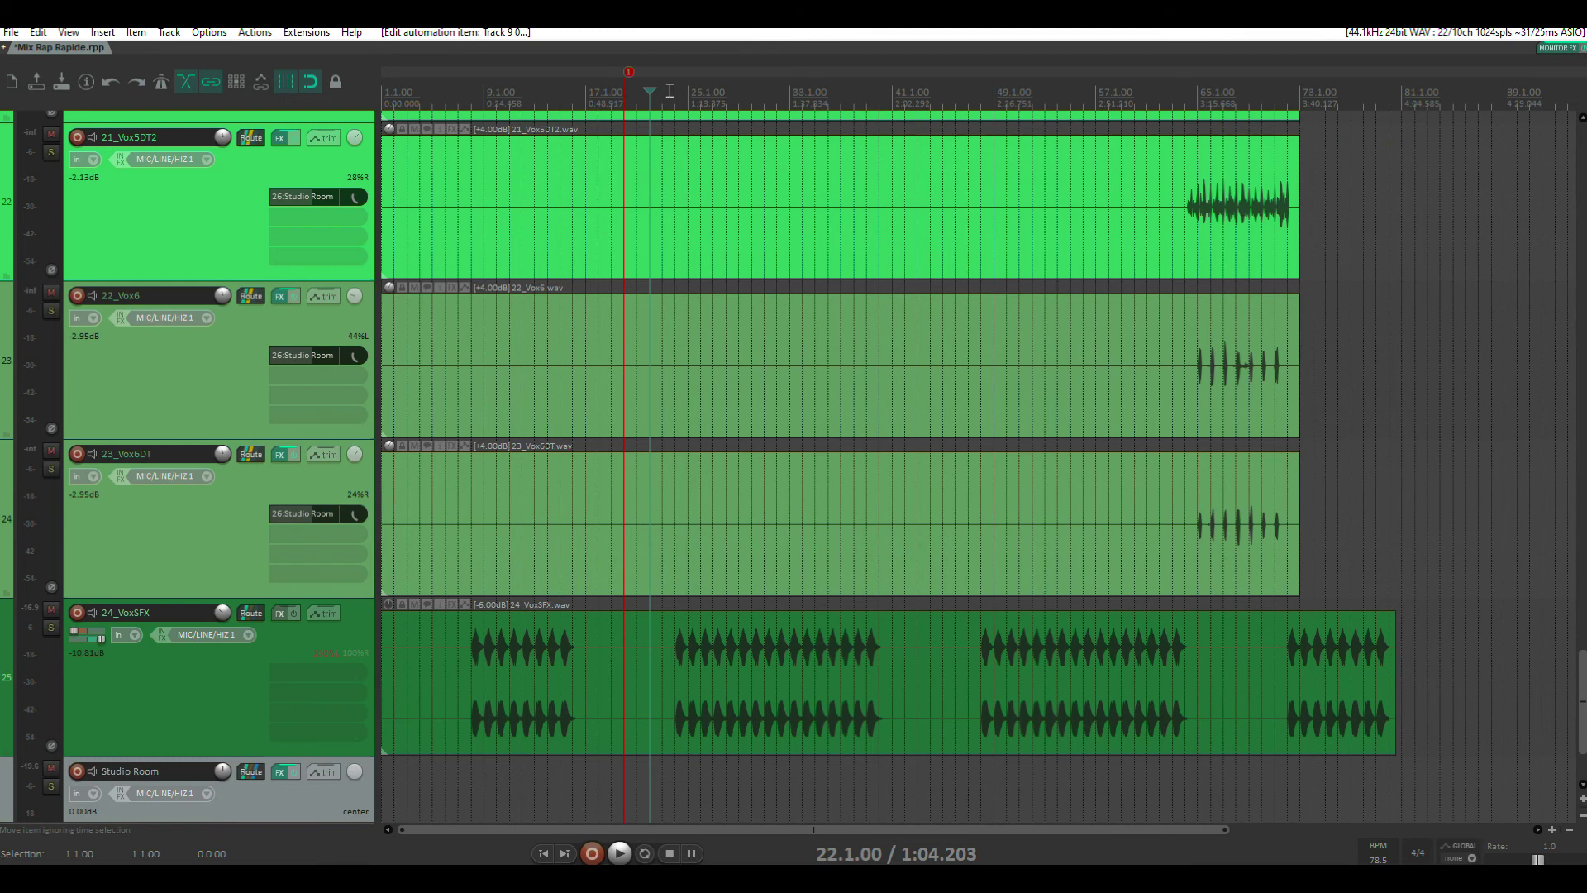
click(673, 91)
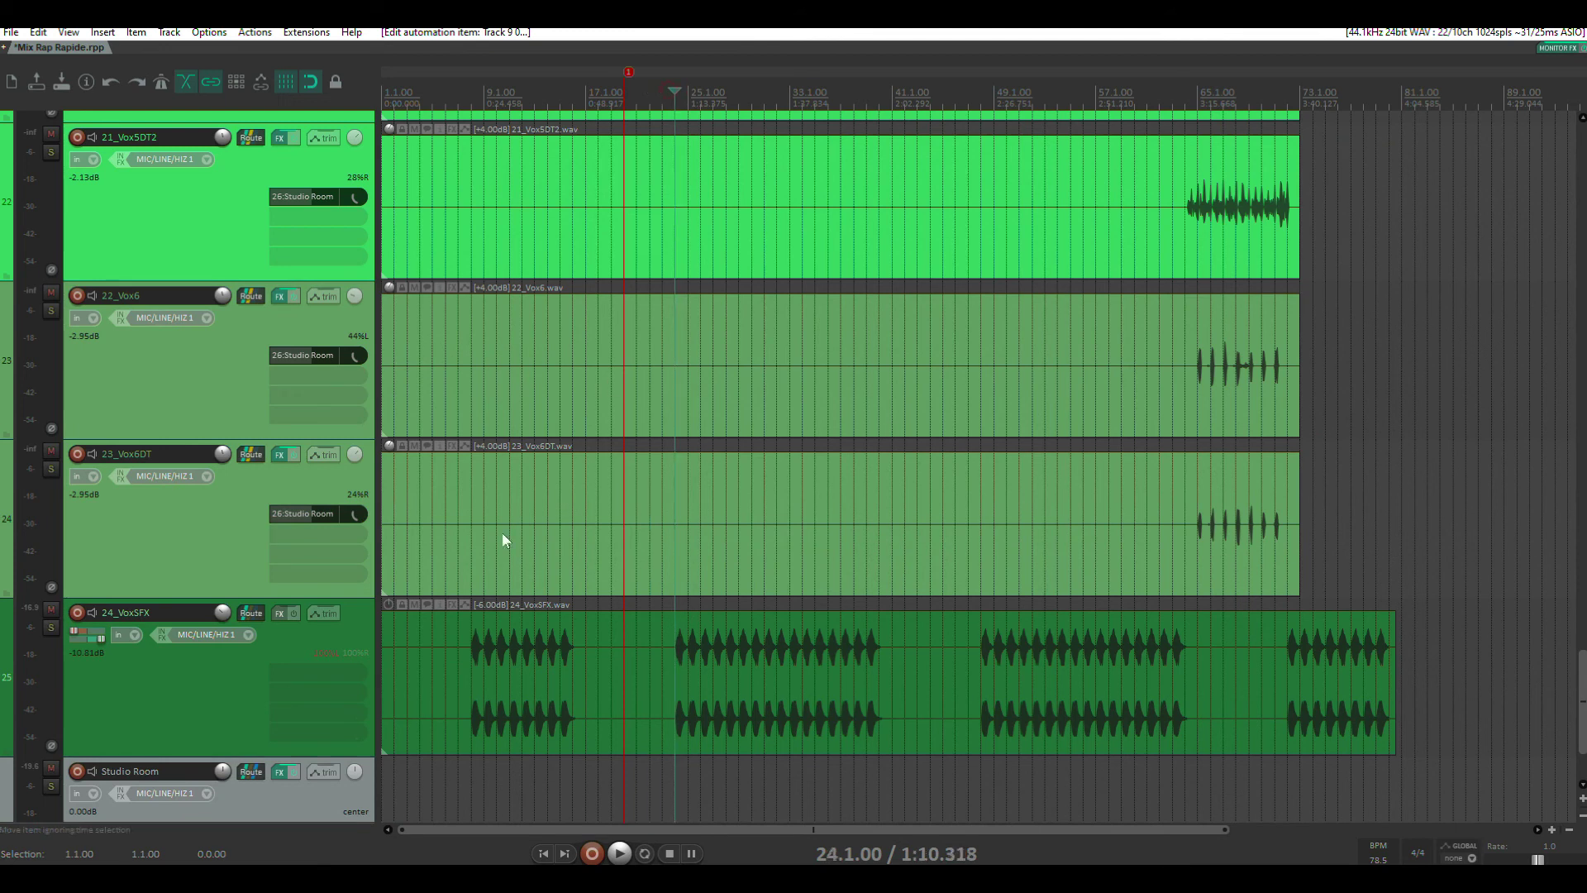
key(space)
click(51, 627)
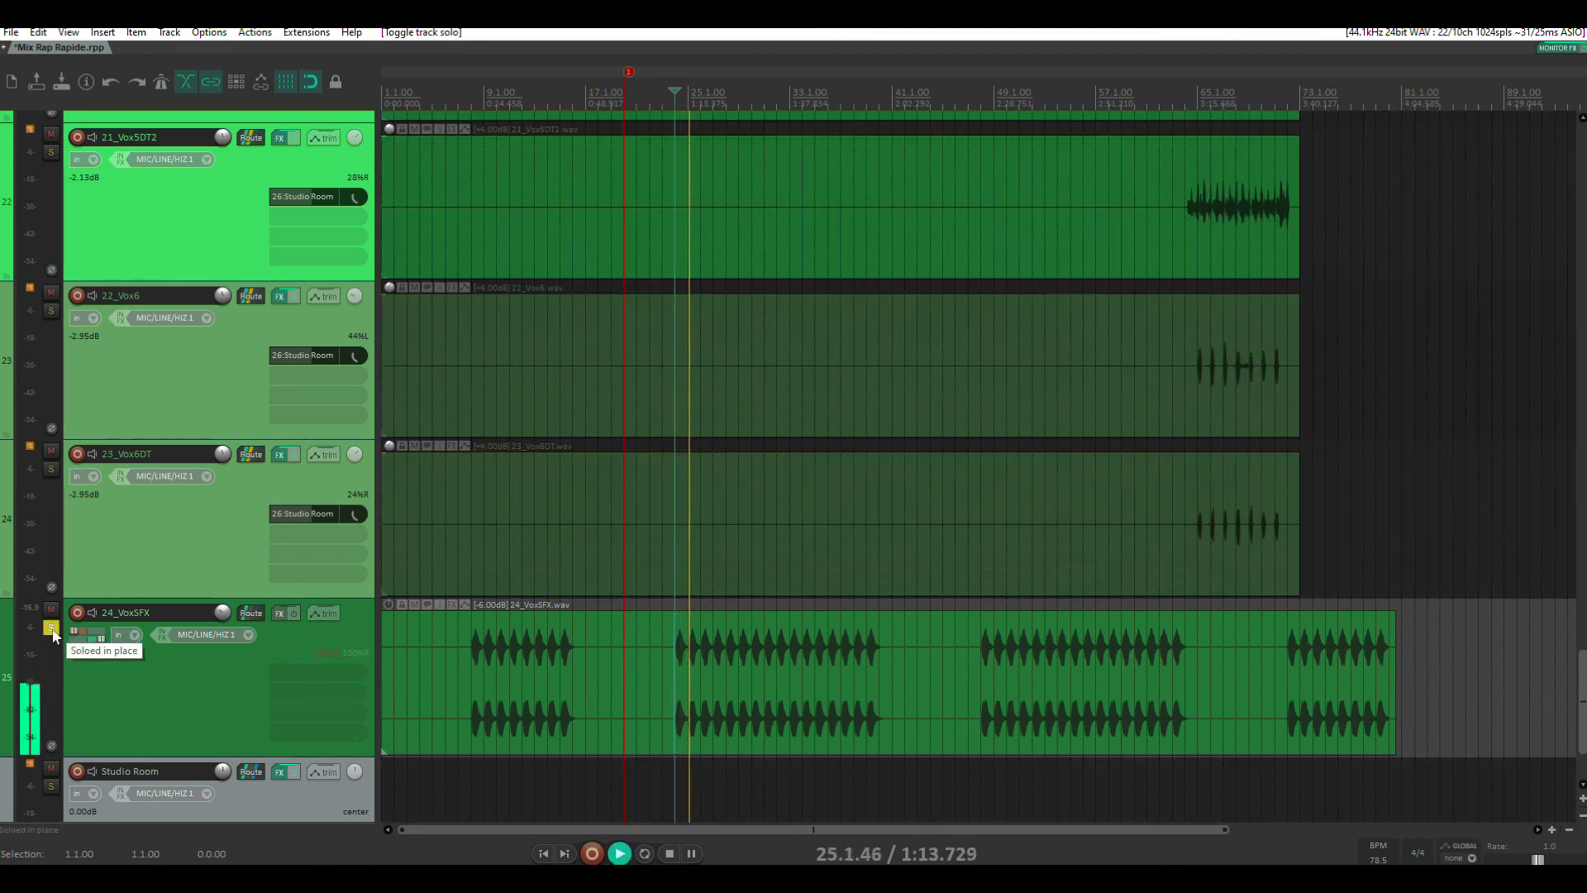
click(50, 627)
key(space)
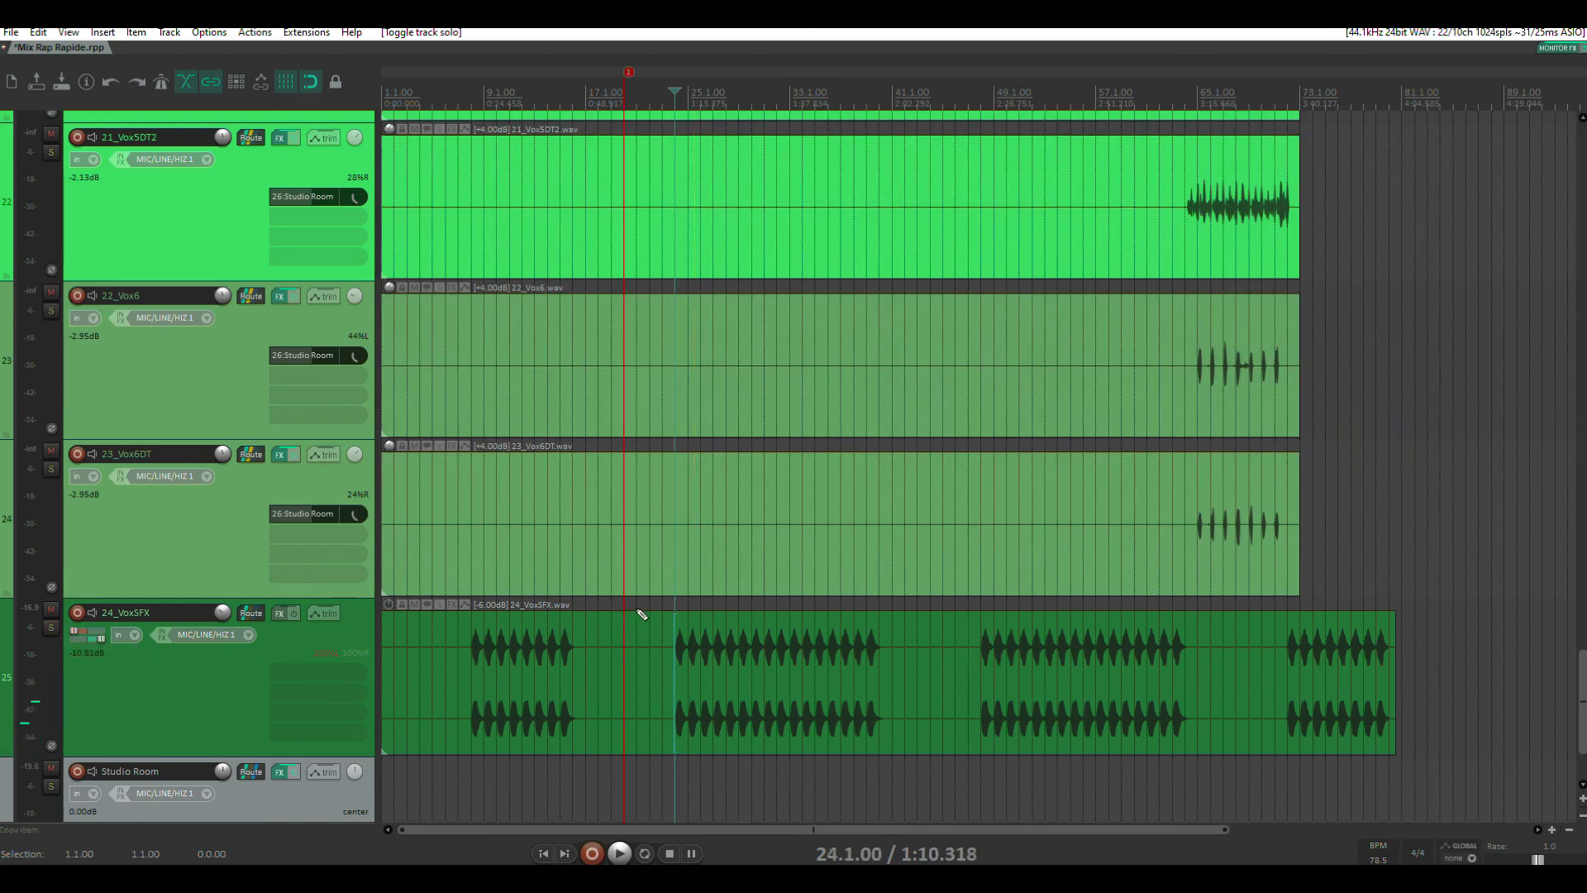
scroll(641, 614, up, 3)
scroll(756, 490, down, 5)
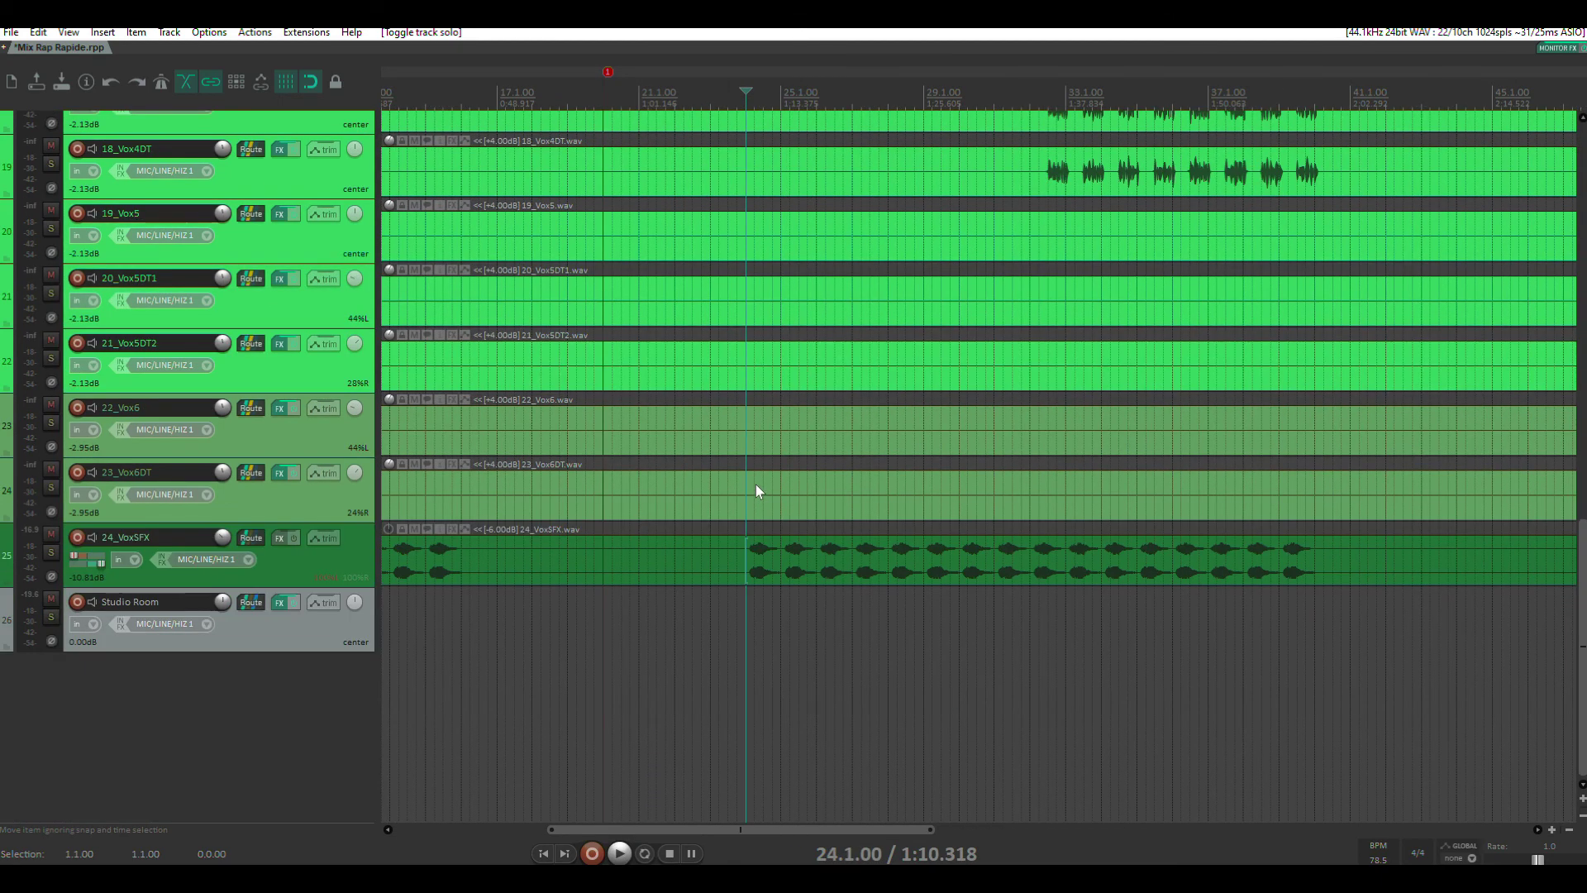
Step: Compare the 24_VoxSFX entrance at 24.1.00 with the synth, piano, organ and vocal tracks playing in the same section
scroll(755, 484, up, 3)
scroll(740, 376, down, 8)
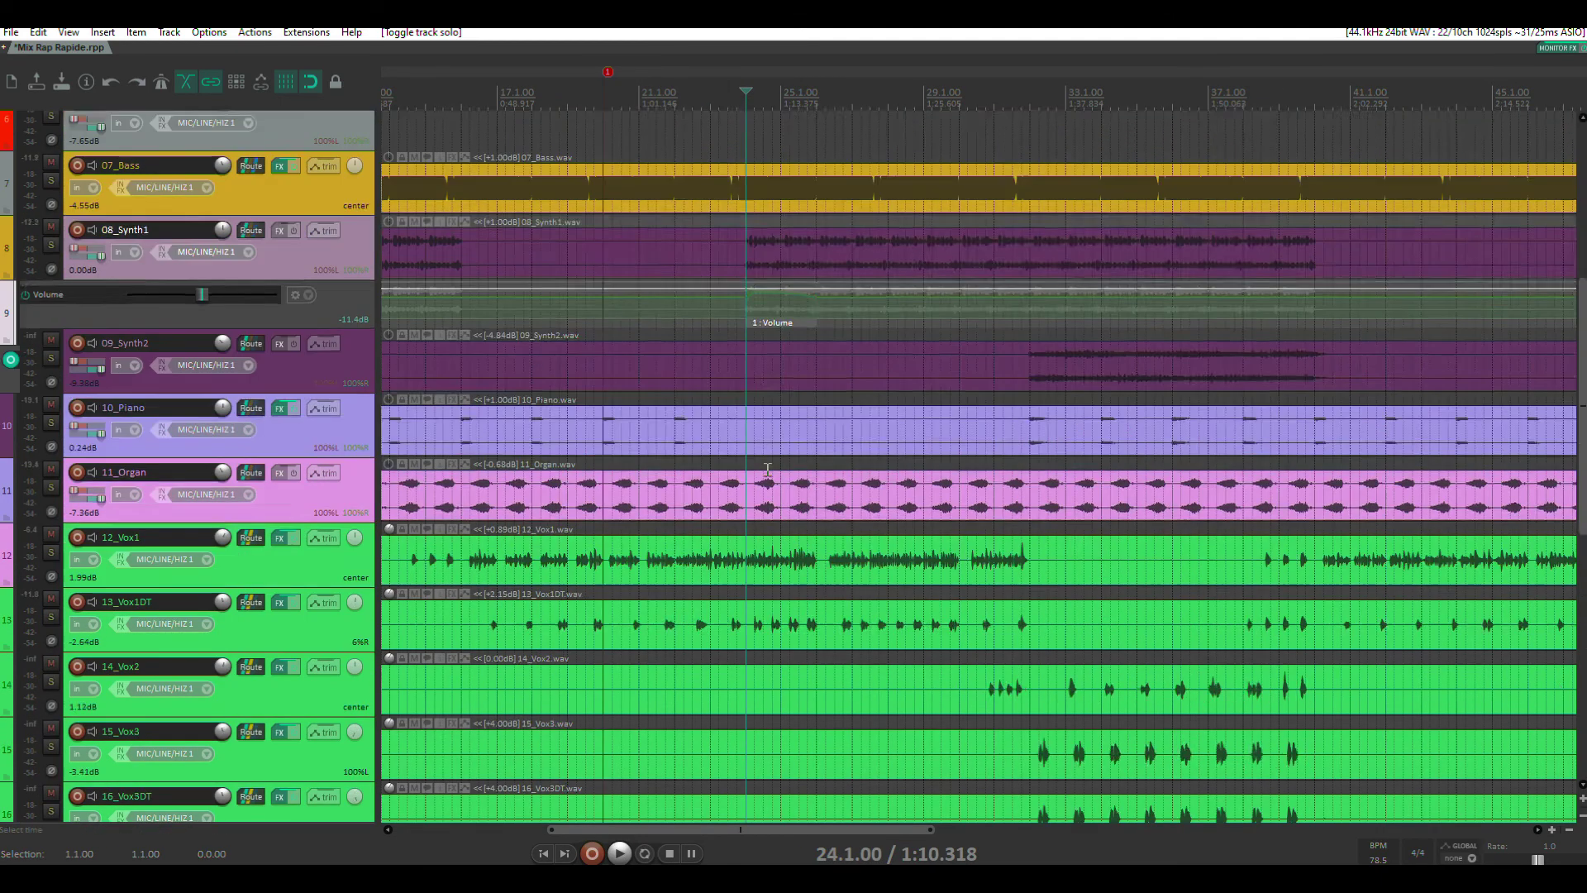
scroll(763, 484, up, 5)
scroll(761, 488, down, 6)
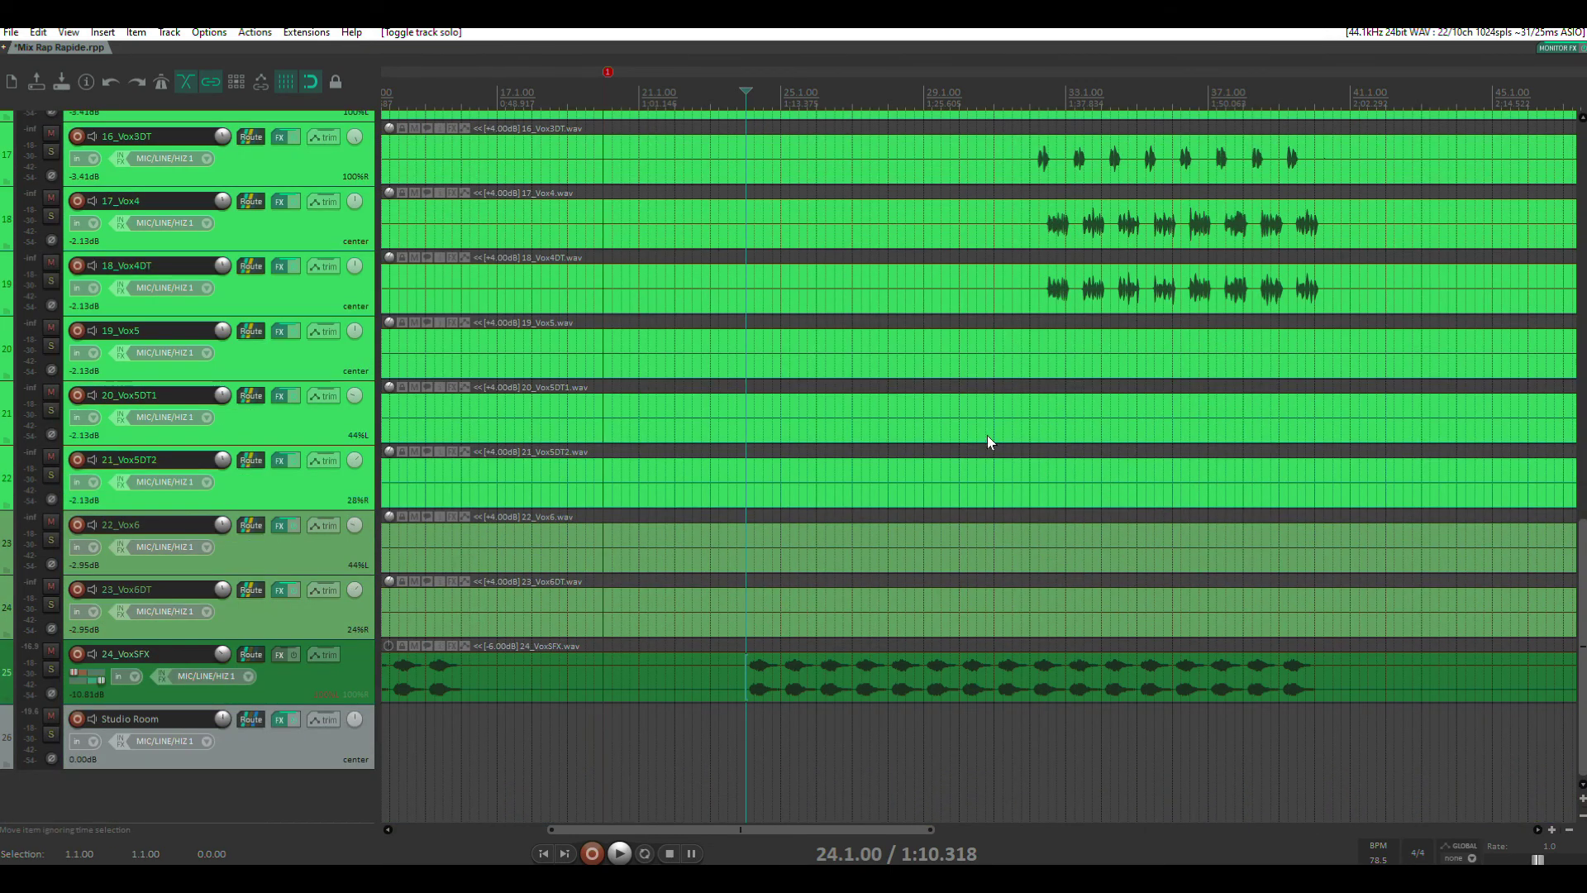
scroll(926, 274, up, 3)
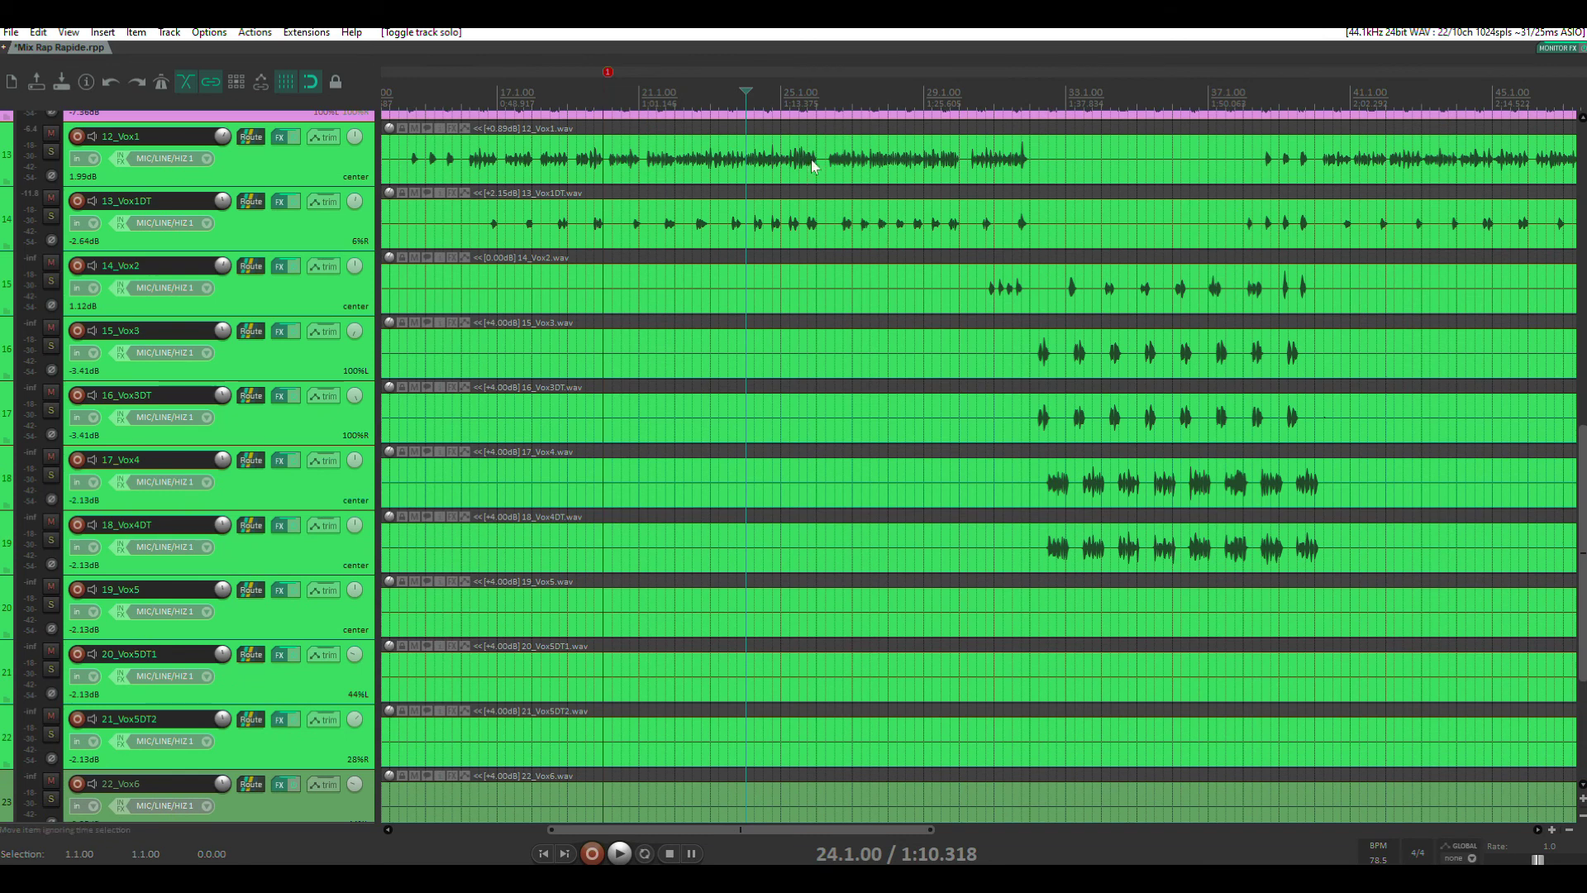
scroll(852, 413, down, 3)
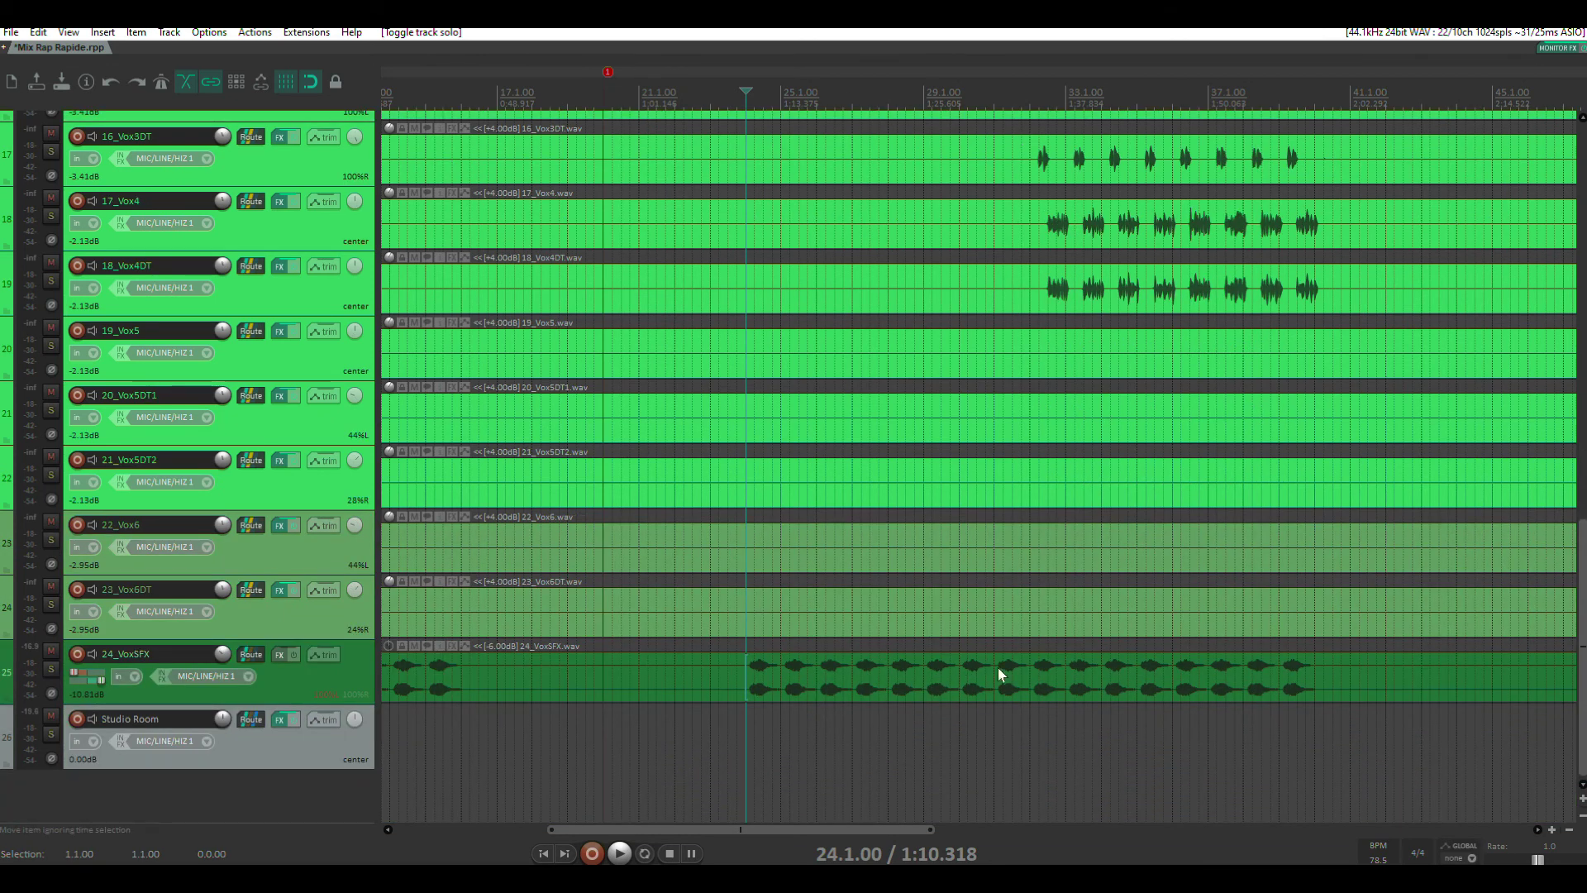
scroll(906, 675, up, 10)
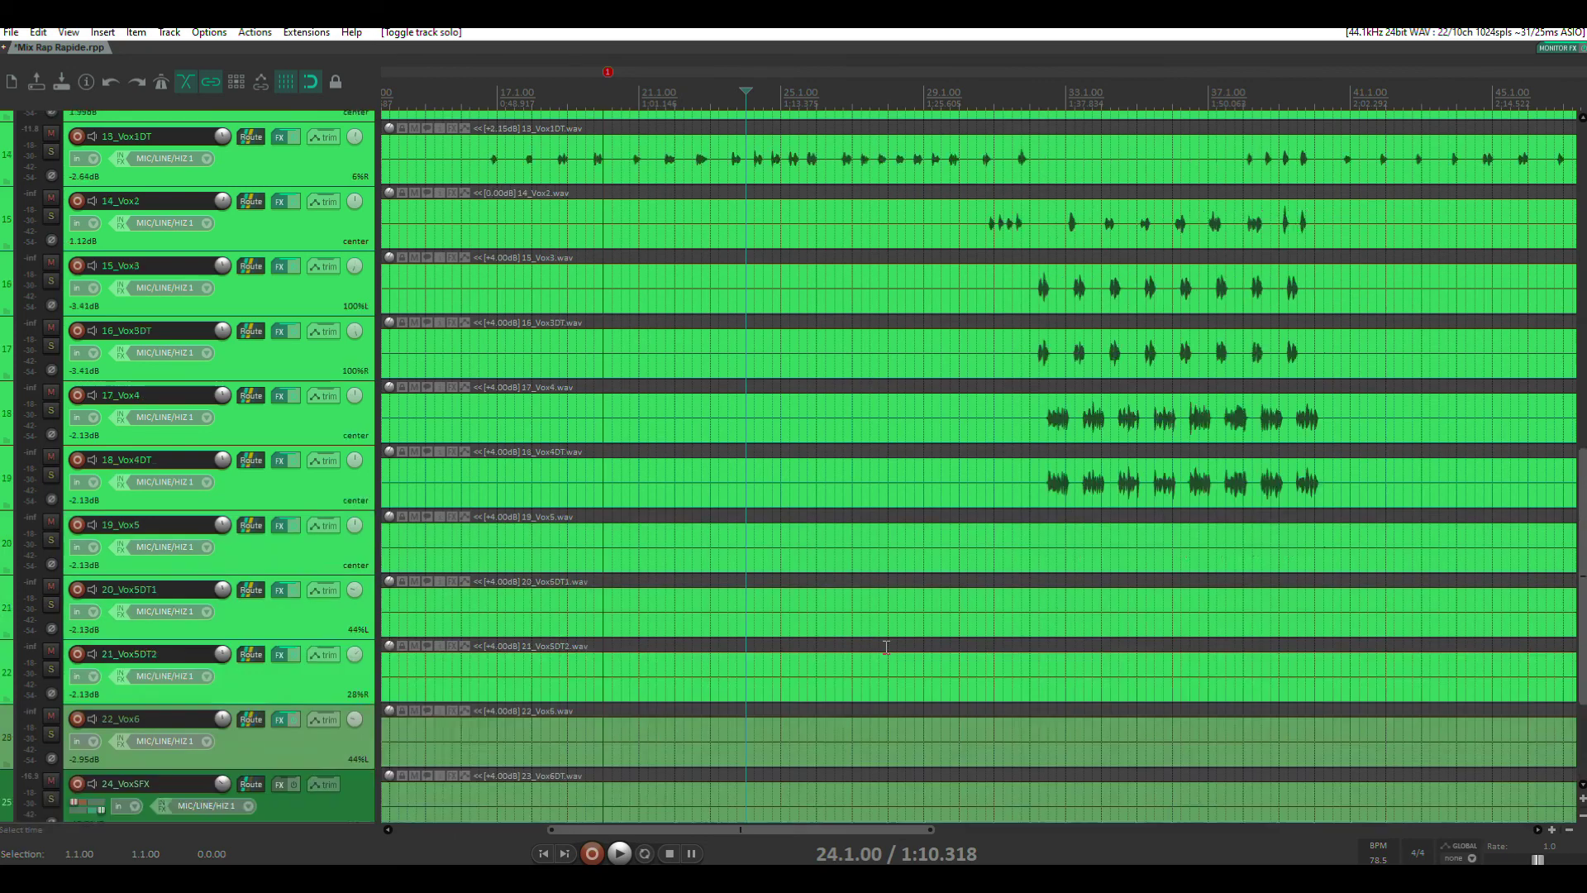
scroll(821, 486, down, 4)
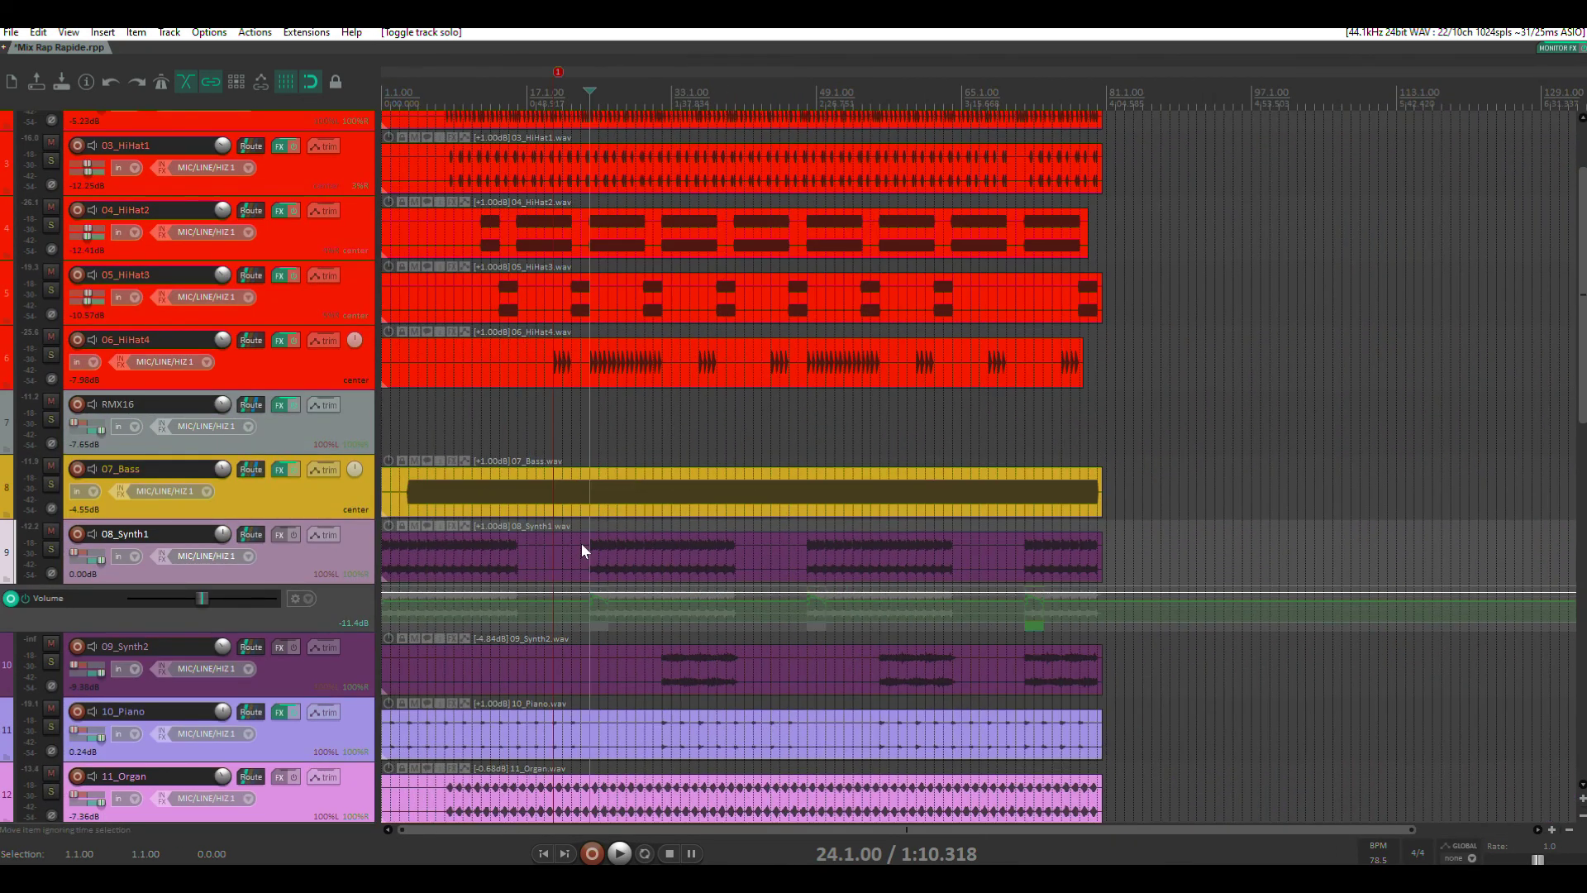
Step: Examine the arrangement around 24.1.00 and the later 08_Synth1 entrances, comparing the drum, bass and synth parts with the automation items
scroll(581, 542, up, 4)
scroll(581, 542, up, 2)
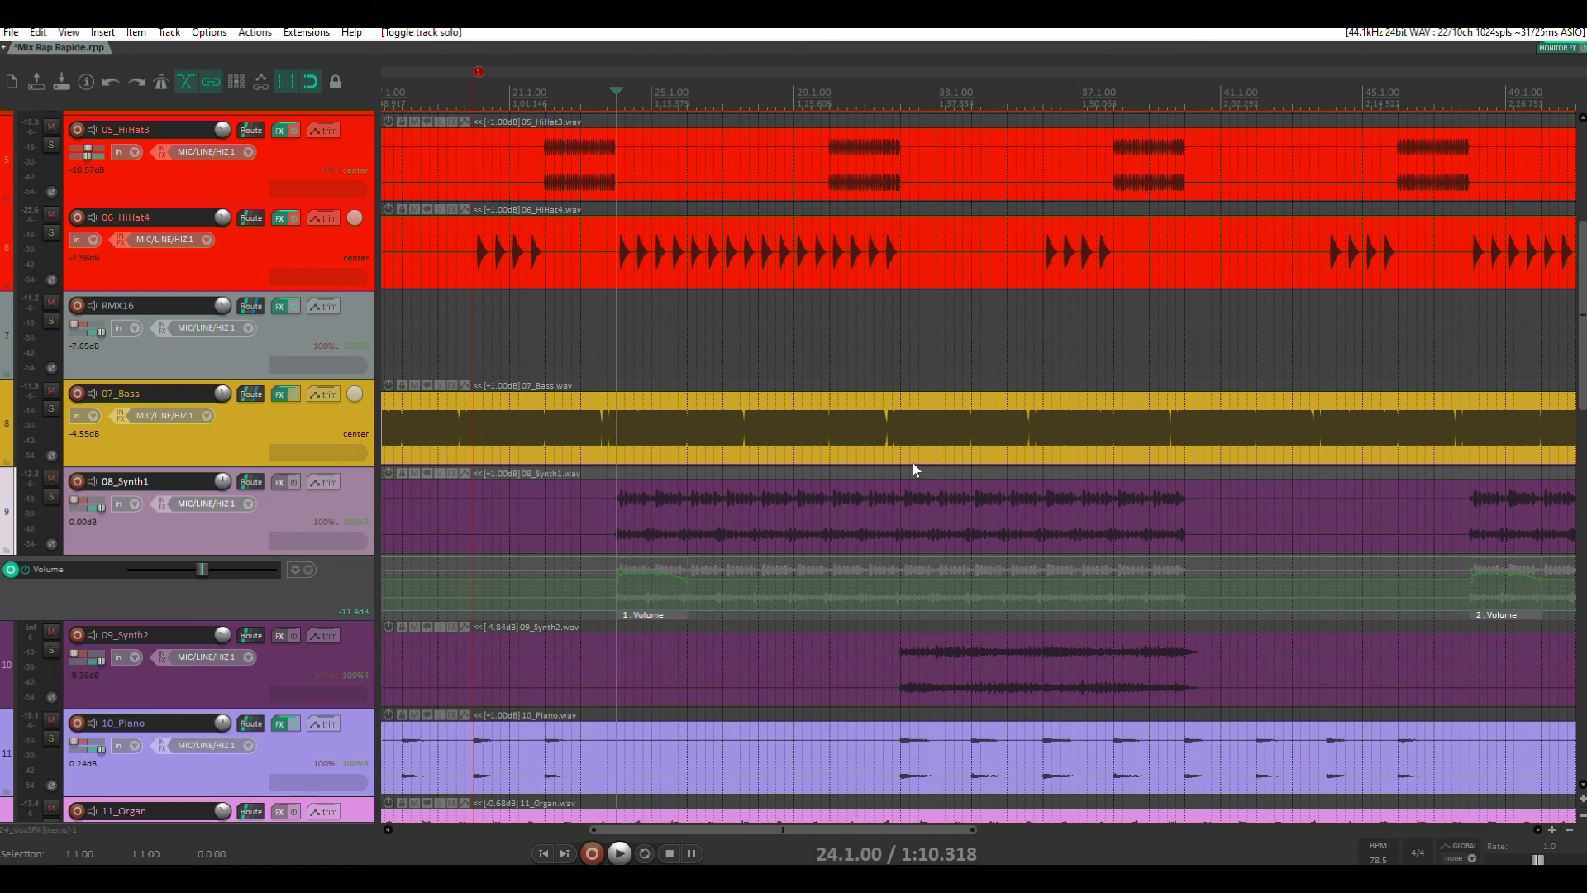
scroll(913, 463, down, 2)
scroll(912, 463, down, 4)
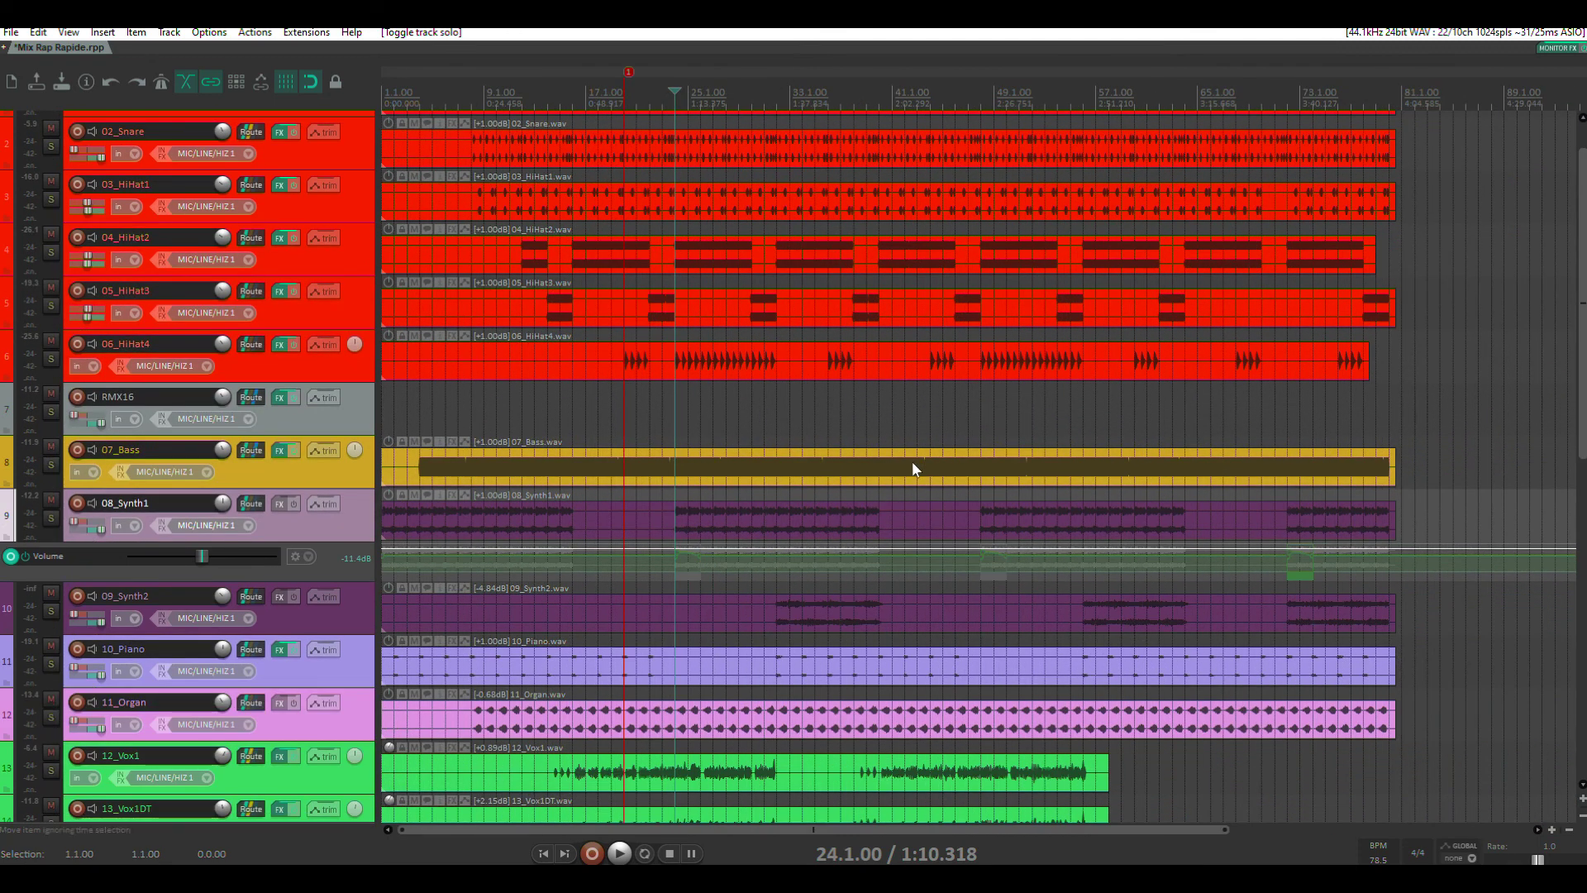
scroll(913, 466, up, 5)
scroll(672, 549, down, 3)
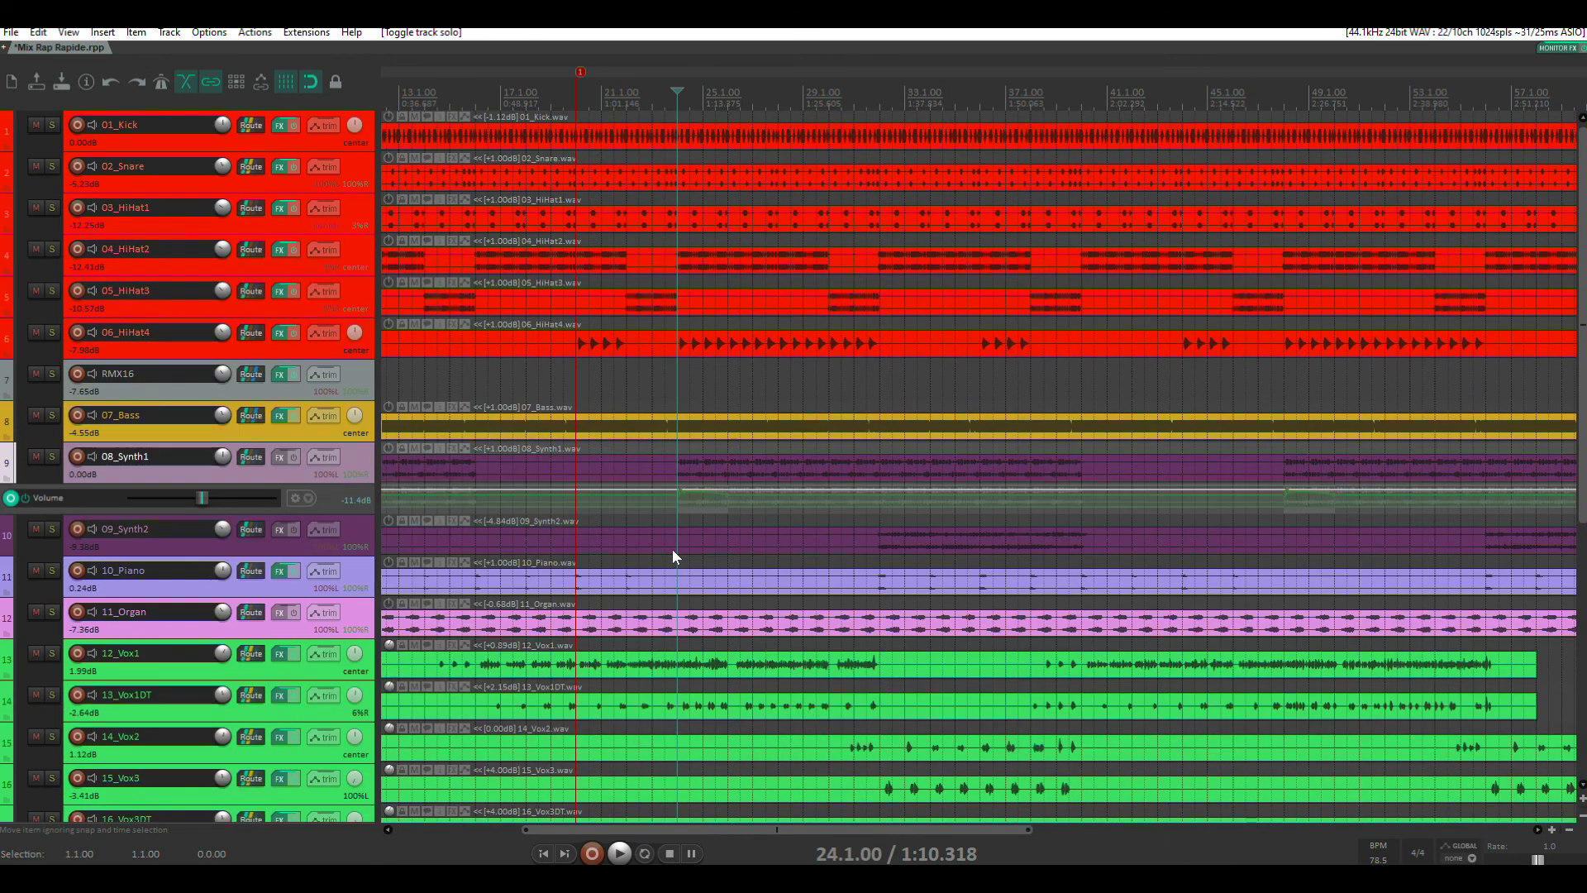